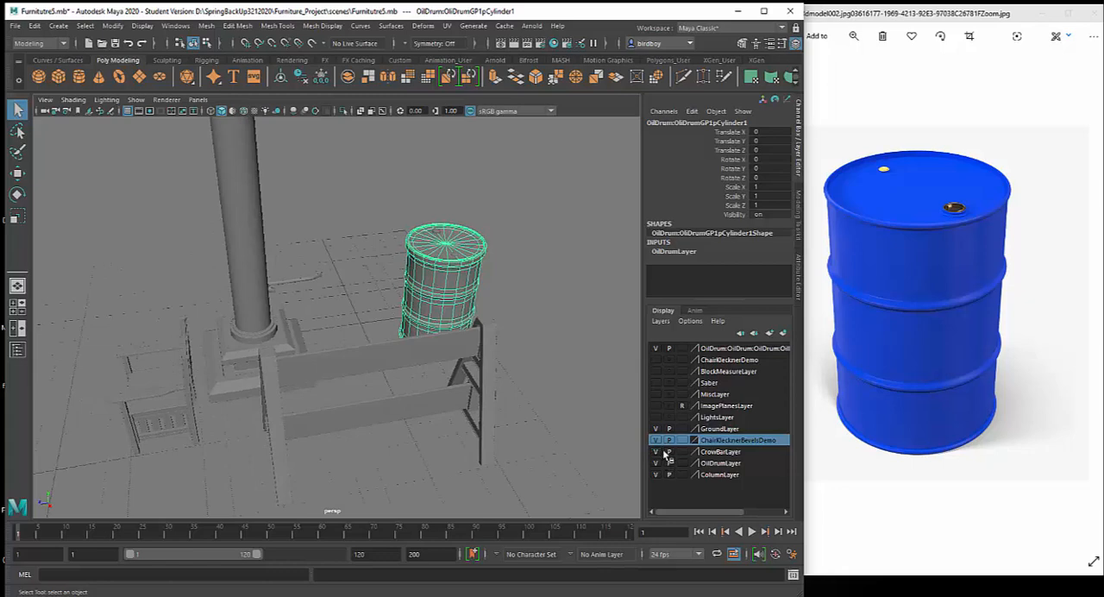
# Hide all display layers except OilDrumLayer and deselect the oil drum
pyautogui.click(655, 440)
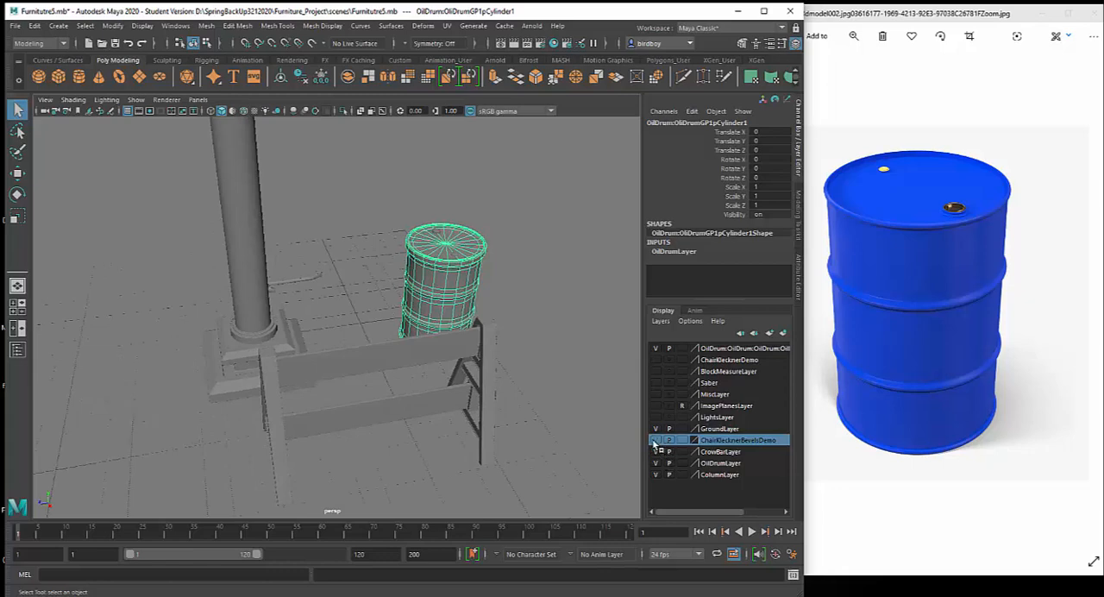
pyautogui.click(655, 452)
pyautogui.click(655, 474)
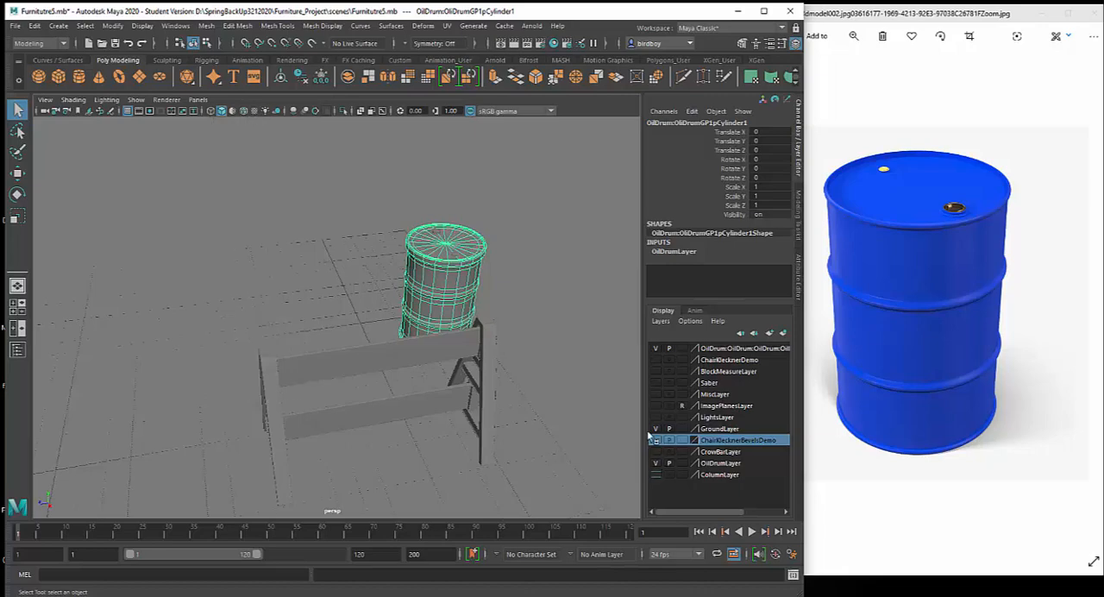
pyautogui.click(655, 348)
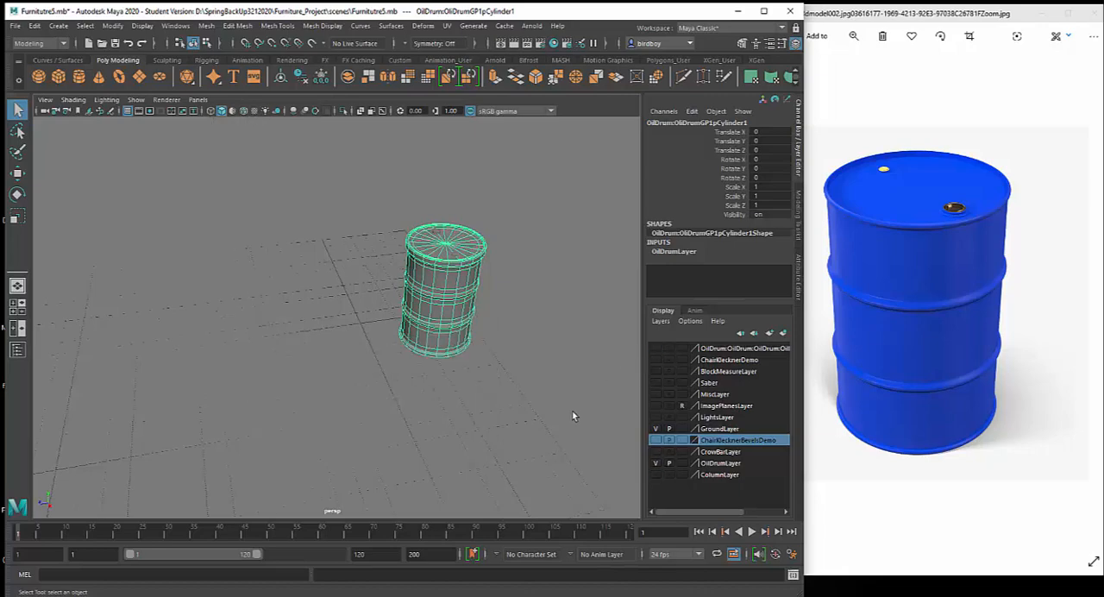
pyautogui.keyDown('alt'); pyautogui.moveTo(573, 416); pyautogui.dragTo(515, 400); pyautogui.keyUp('alt')
pyautogui.click(514, 399)
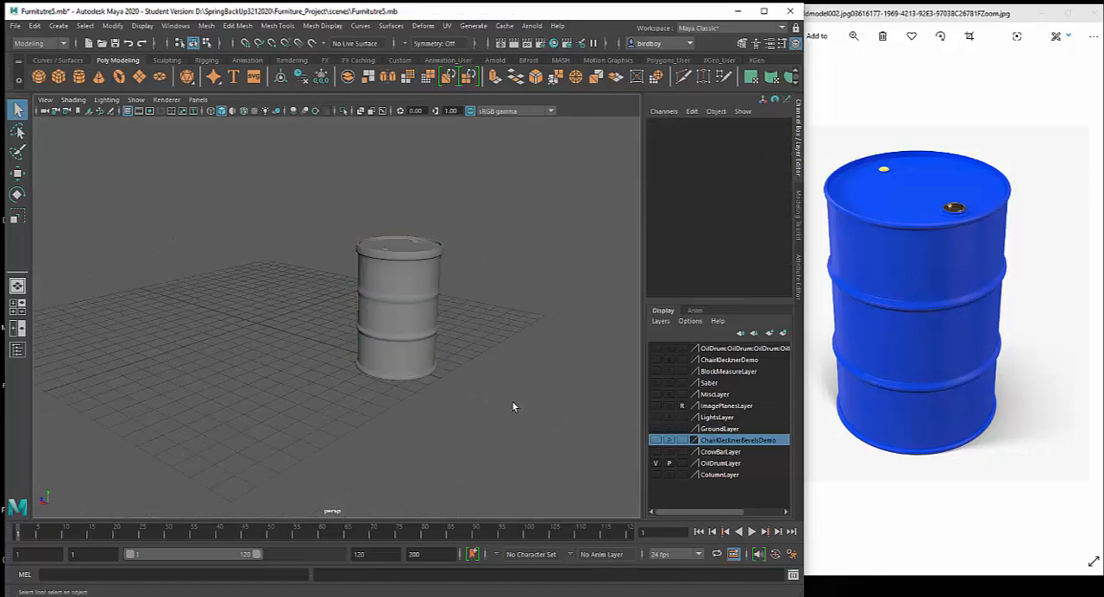
# Turn on Wireframe on Shaded so the finished oil drum's mesh edges are displayed
pyautogui.keyDown('alt'); pyautogui.moveTo(508, 396); pyautogui.dragTo(537, 461, button='right'); pyautogui.keyUp('alt')
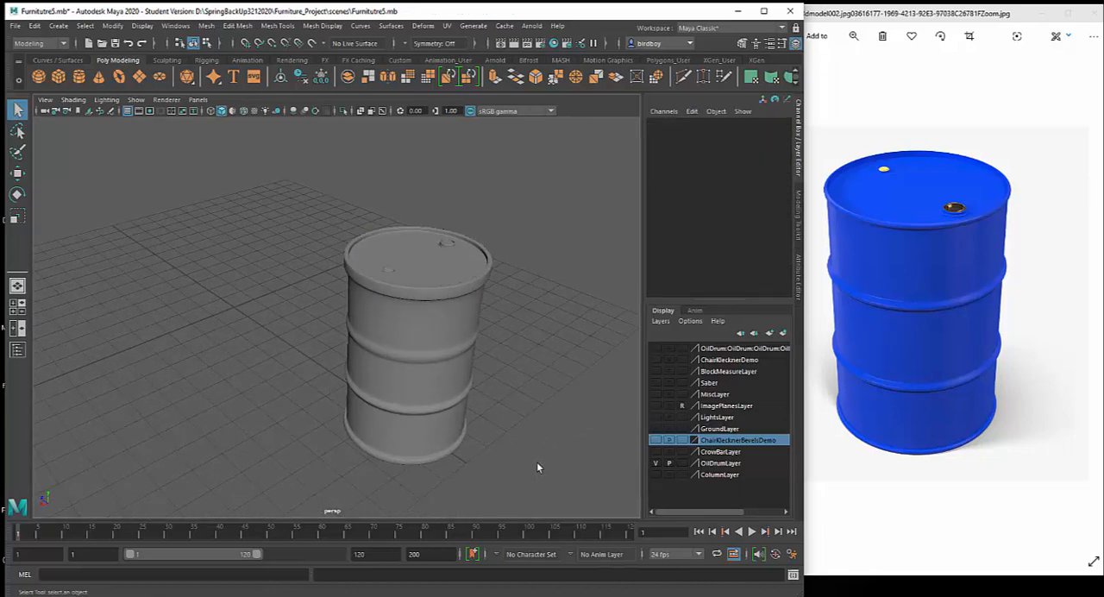
pyautogui.keyDown('alt'); pyautogui.moveTo(536, 462); pyautogui.dragTo(382, 383); pyautogui.keyUp('alt')
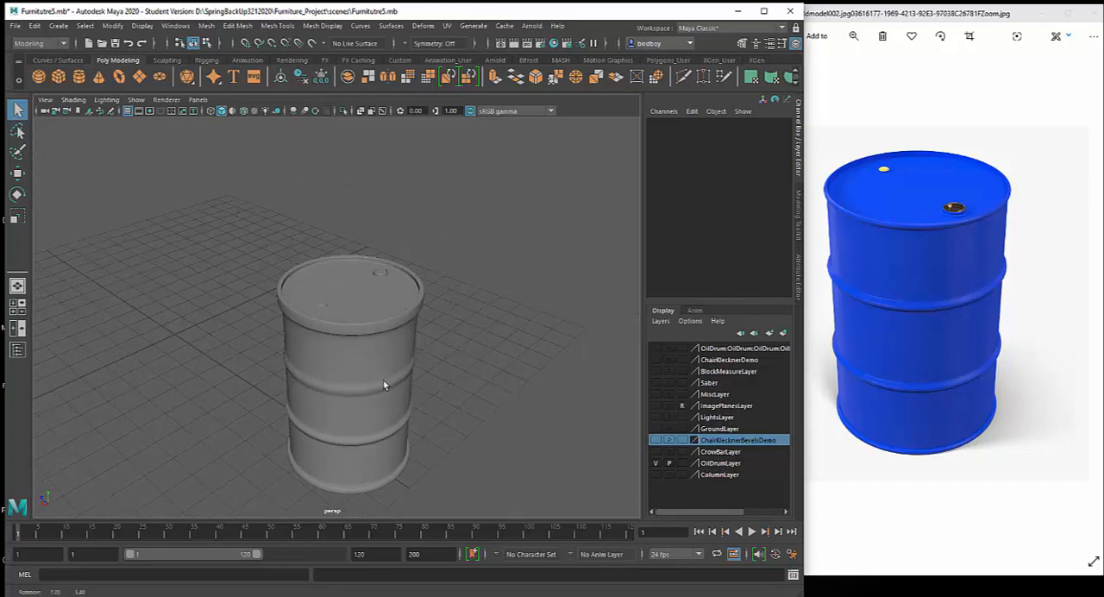
pyautogui.keyDown('alt'); pyautogui.moveTo(519, 388); pyautogui.dragTo(455, 386); pyautogui.keyUp('alt')
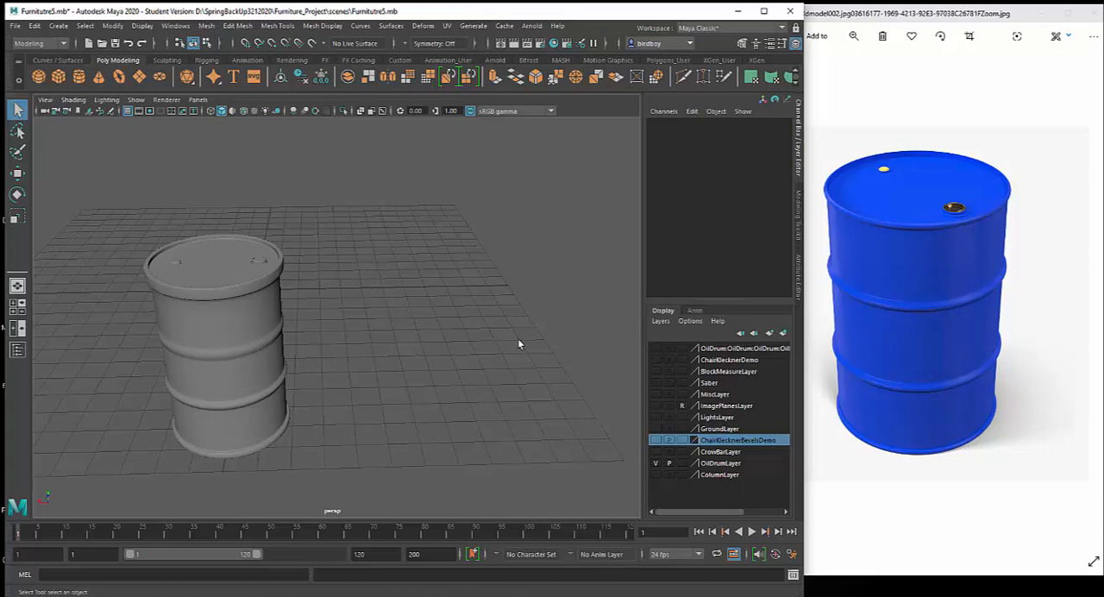
pyautogui.keyDown('alt'); pyautogui.moveTo(514, 340); pyautogui.dragTo(487, 318); pyautogui.keyUp('alt')
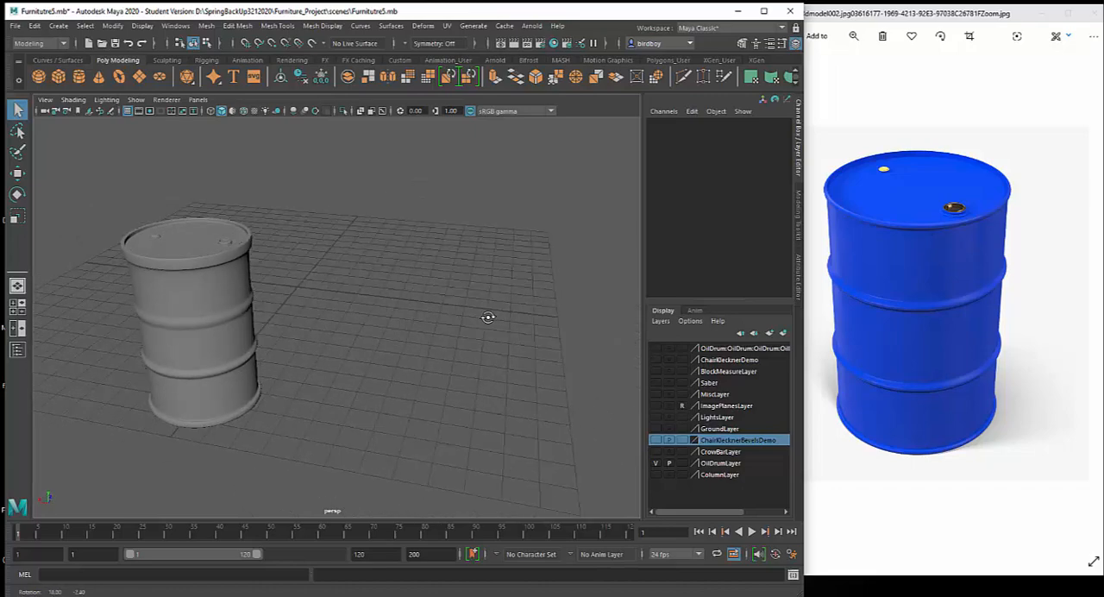
pyautogui.click(75, 100)
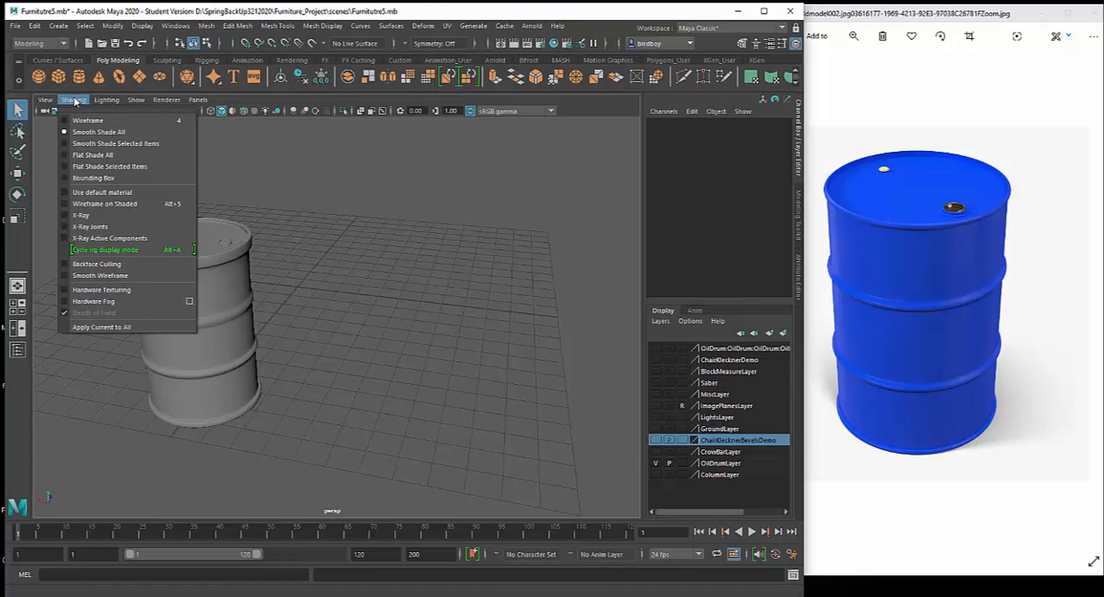
pyautogui.click(101, 204)
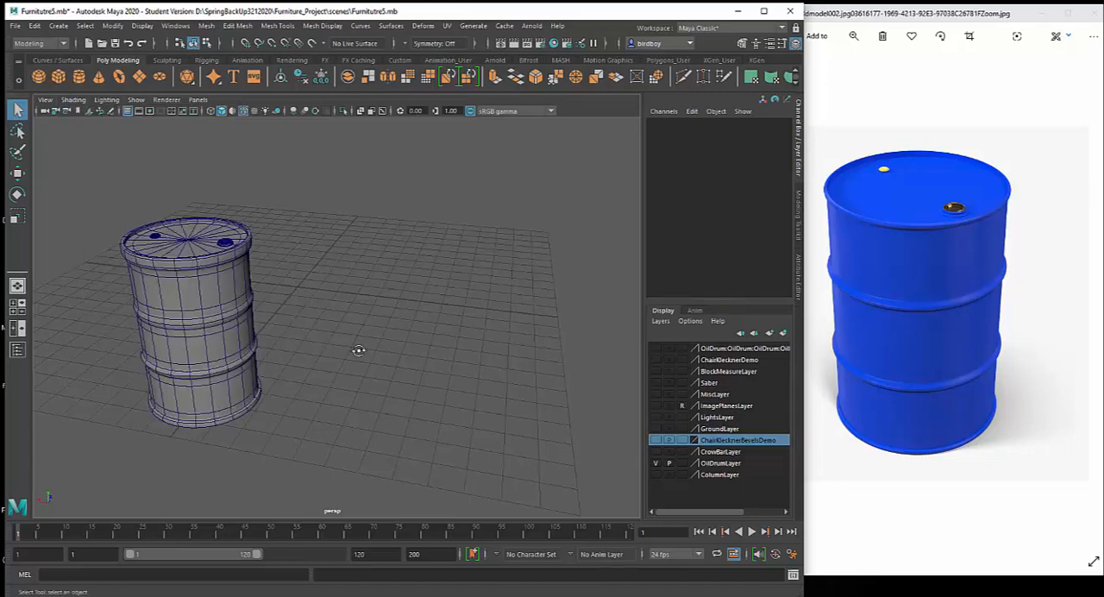
# Create a polygon cylinder at the grid origin beside the finished oil drum
pyautogui.keyDown('alt'); pyautogui.moveTo(357, 347); pyautogui.dragTo(412, 345); pyautogui.keyUp('alt')
pyautogui.keyDown('alt'); pyautogui.moveTo(412, 345); pyautogui.dragTo(402, 320, button='right'); pyautogui.keyUp('alt')
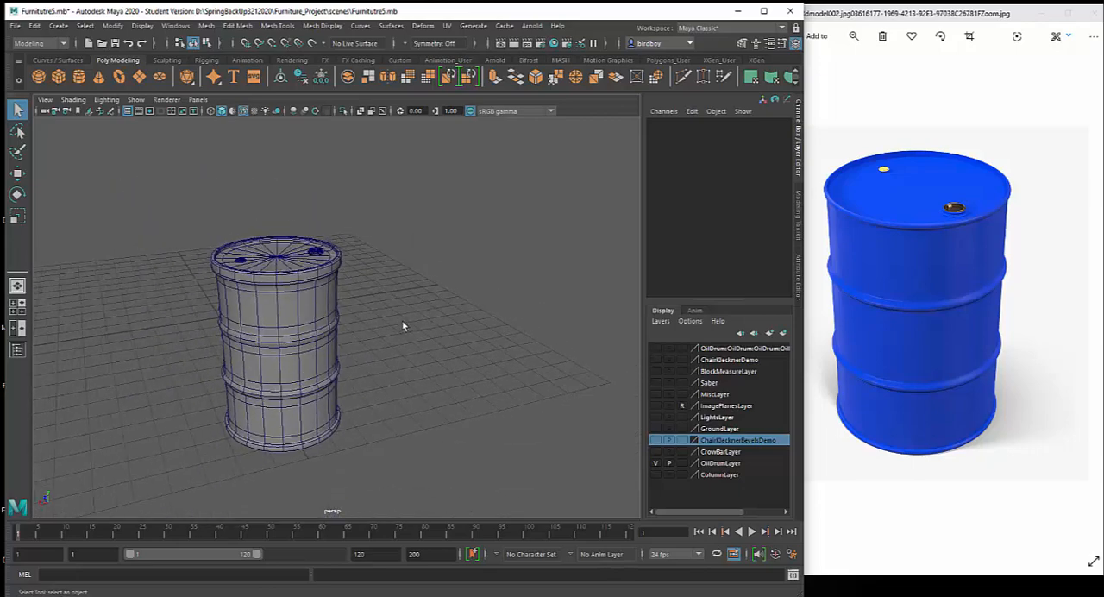
pyautogui.keyDown('alt'); pyautogui.moveTo(402, 320); pyautogui.dragTo(341, 328); pyautogui.keyUp('alt')
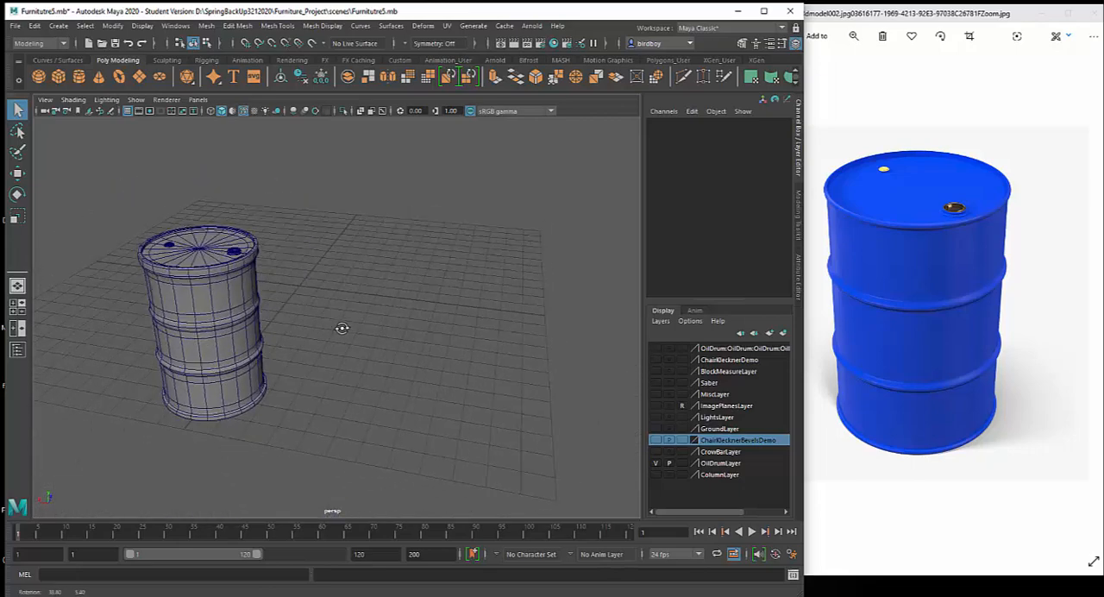
pyautogui.keyDown('alt'); pyautogui.moveTo(400, 347); pyautogui.dragTo(327, 345); pyautogui.keyUp('alt')
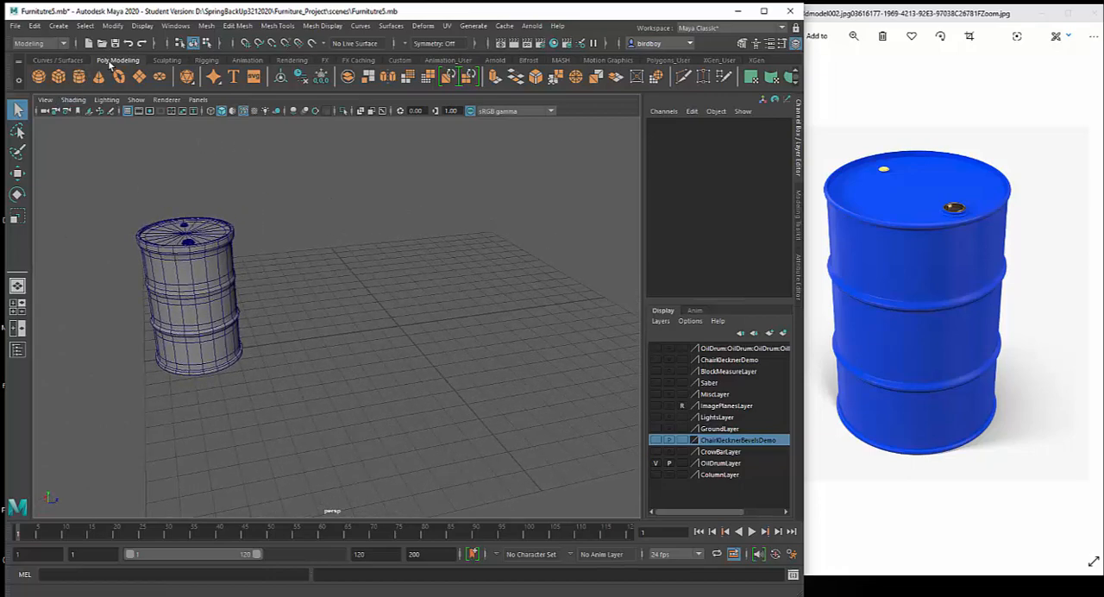
pyautogui.click(79, 77)
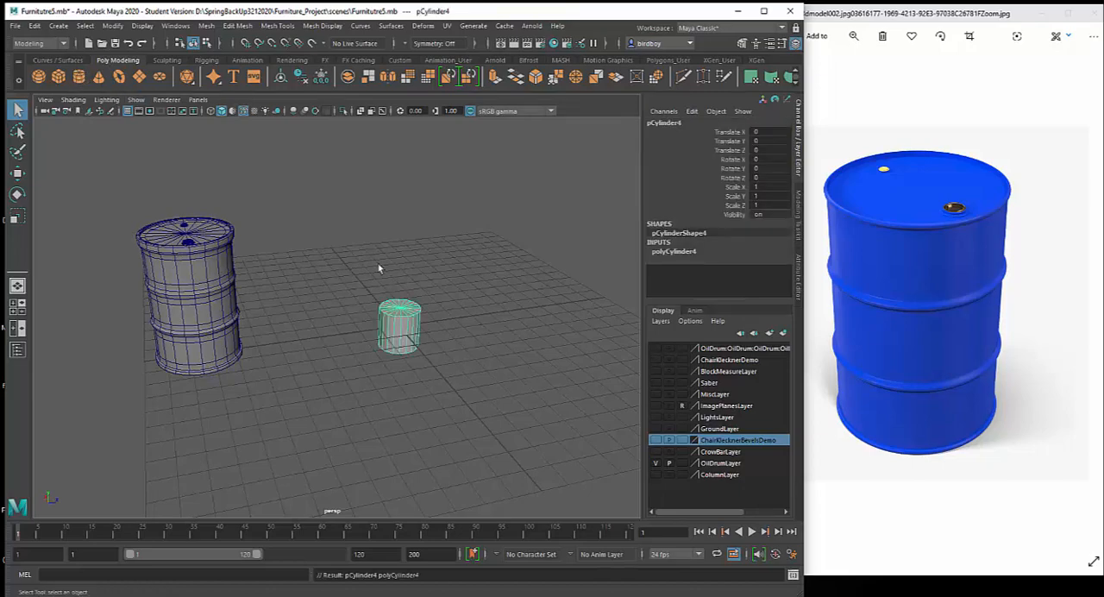
# Scale the new cylinder to about 2.1 in X and Z and 3.14 in Y, and raise it to Translate Y 2.922
pyautogui.moveTo(455, 324)
pyautogui.keyDown('alt'); pyautogui.mouseDown()
pyautogui.moveTo(419, 313)
pyautogui.moveTo(467, 327)
pyautogui.mouseUp(); pyautogui.keyUp('alt')
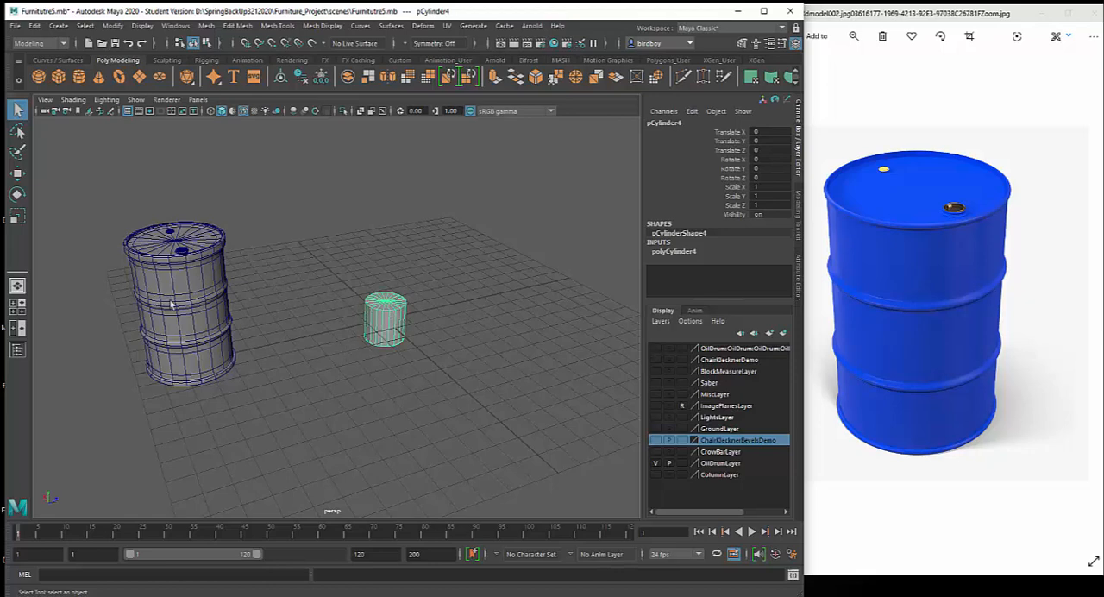
pyautogui.keyDown('alt'); pyautogui.moveTo(476, 333); pyautogui.dragTo(433, 321); pyautogui.keyUp('alt')
pyautogui.press('r')
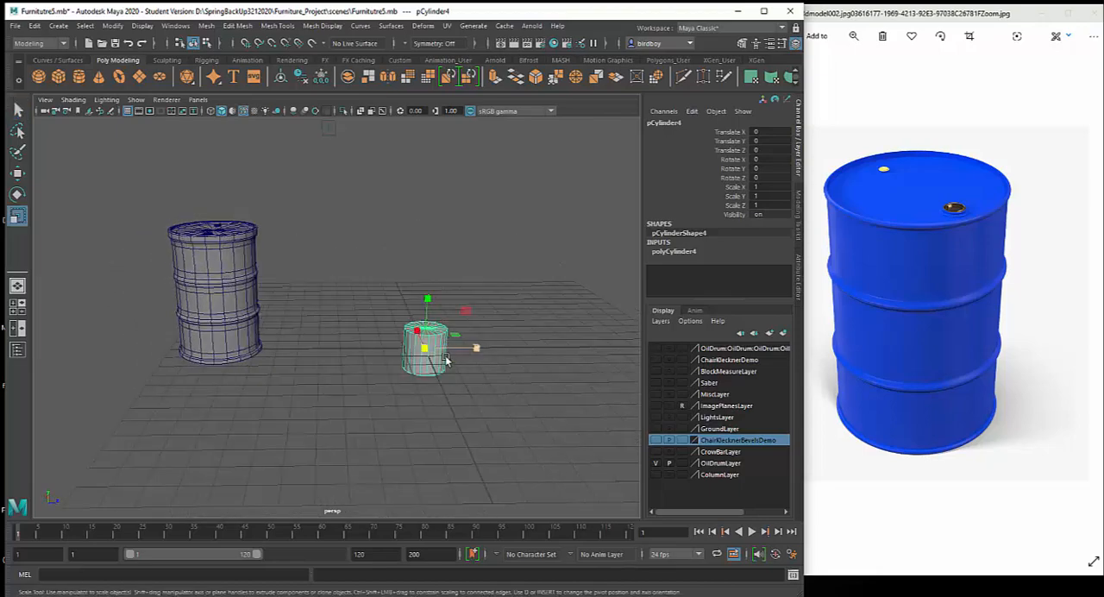
pyautogui.moveTo(438, 374)
pyautogui.keyDown('alt'); pyautogui.mouseDown()
pyautogui.moveTo(466, 382)
pyautogui.moveTo(458, 377)
pyautogui.mouseUp(); pyautogui.keyUp('alt')
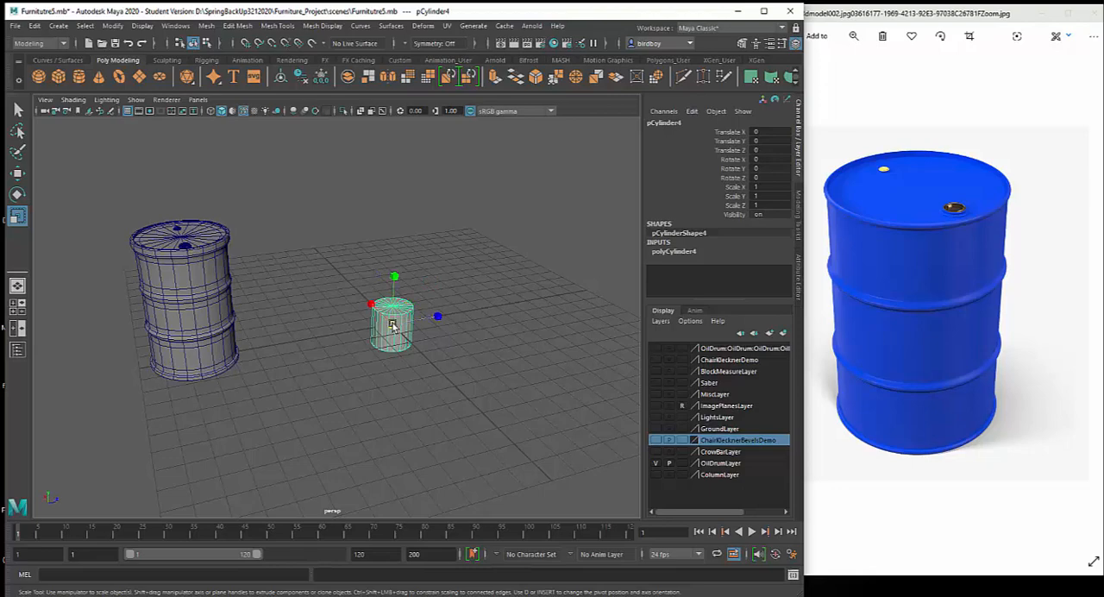
pyautogui.moveTo(393, 326); pyautogui.dragTo(416, 246)
pyautogui.keyDown('alt'); pyautogui.moveTo(438, 288); pyautogui.dragTo(431, 225); pyautogui.keyUp('alt')
pyautogui.press('w')
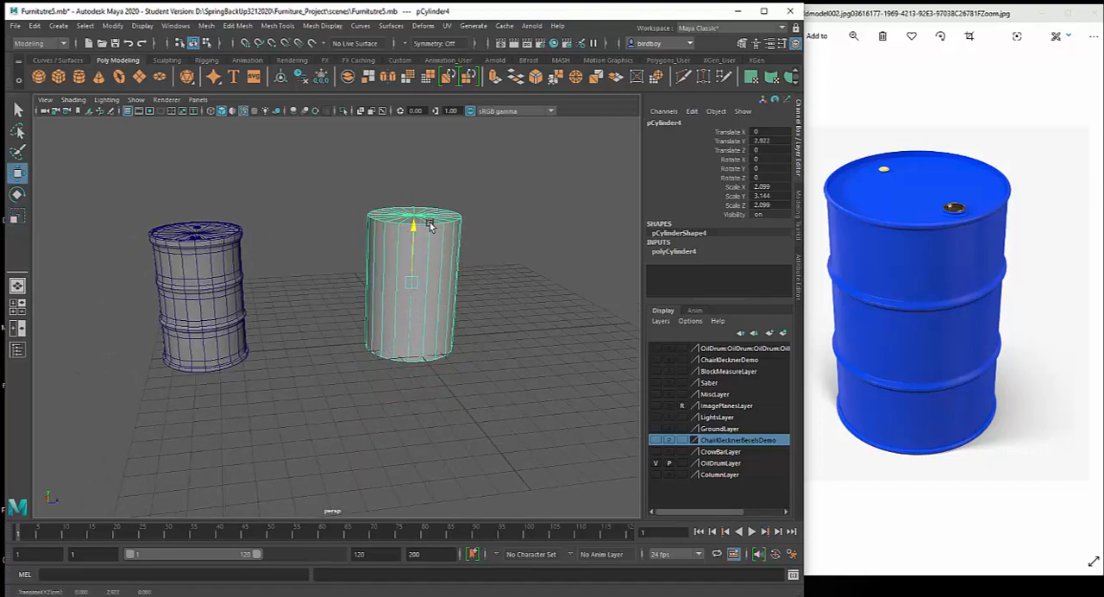
# Shorten the cylinder to Scale Y 2.81 and lower it to Translate Y 2.725
pyautogui.moveTo(382, 360)
pyautogui.keyDown('alt'); pyautogui.mouseDown()
pyautogui.moveTo(320, 336)
pyautogui.moveTo(375, 350)
pyautogui.moveTo(386, 368)
pyautogui.mouseUp(); pyautogui.keyUp('alt')
pyautogui.press('r')
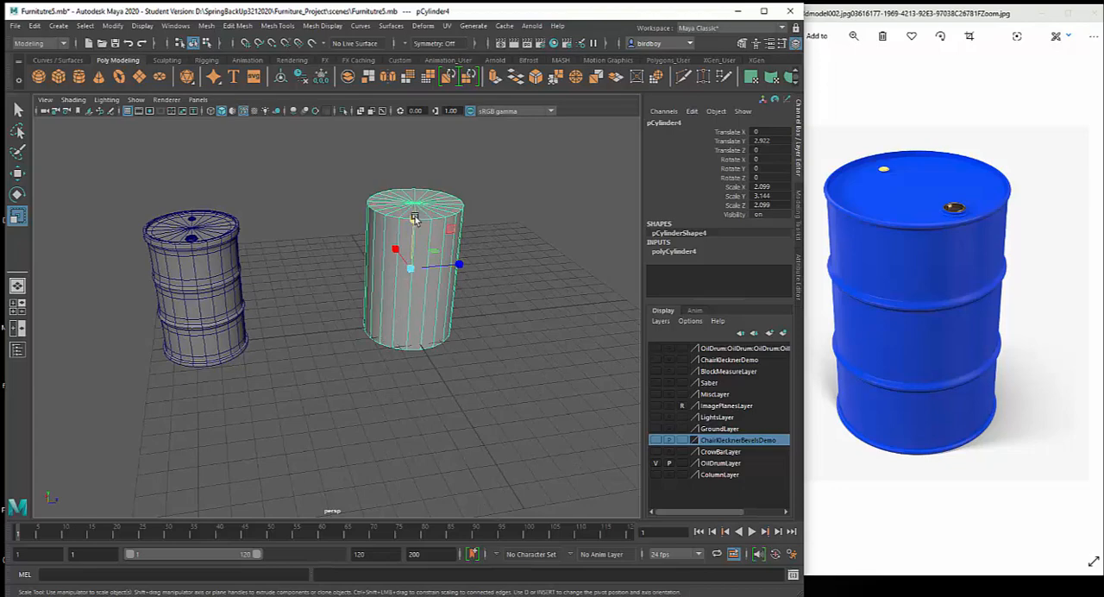
pyautogui.moveTo(416, 217); pyautogui.dragTo(414, 231)
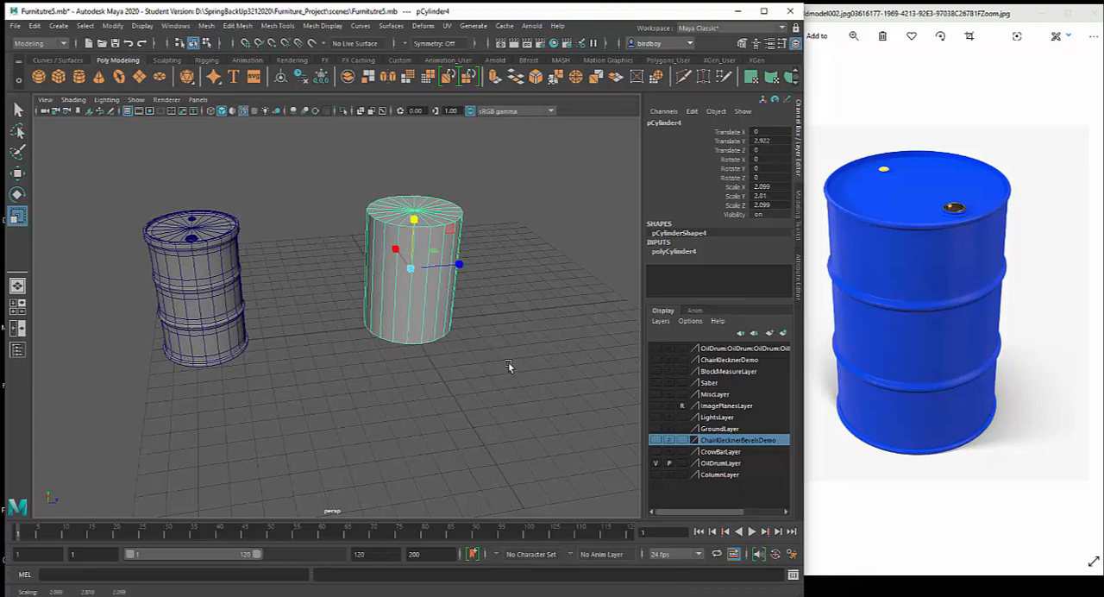
pyautogui.keyDown('alt'); pyautogui.moveTo(508, 362); pyautogui.dragTo(469, 353); pyautogui.keyUp('alt')
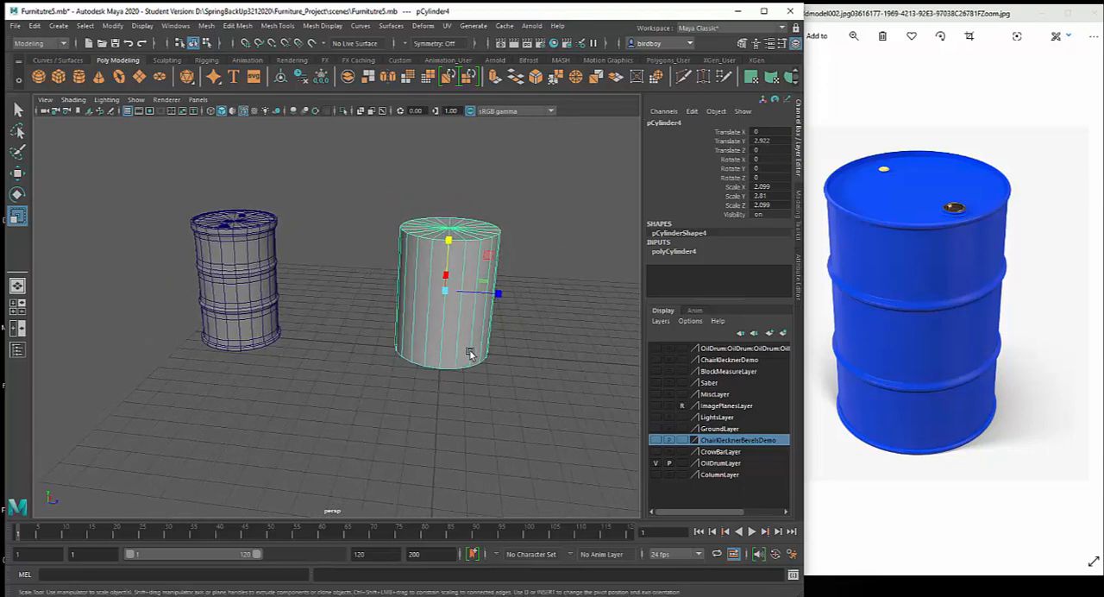
pyautogui.press('w')
pyautogui.moveTo(448, 242); pyautogui.dragTo(449, 243)
# Rescale the cylinder to 1.754 in X and Z and 2.635 in Y to match the reference drum's proportions
pyautogui.keyDown('alt'); pyautogui.moveTo(465, 377); pyautogui.dragTo(431, 455); pyautogui.keyUp('alt')
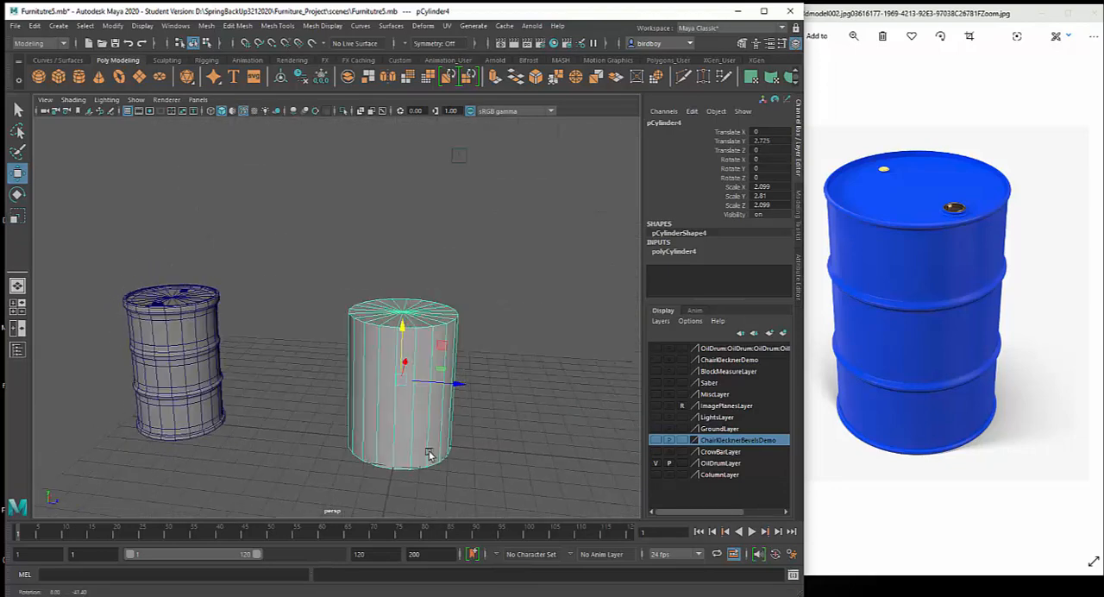
pyautogui.press('r')
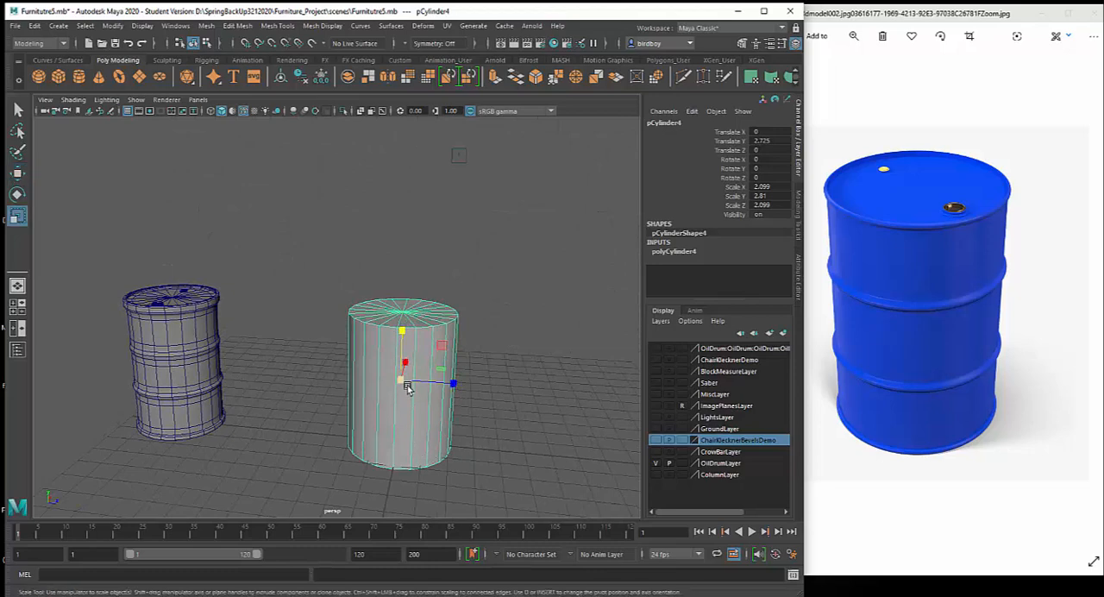
pyautogui.moveTo(402, 379); pyautogui.dragTo(393, 379)
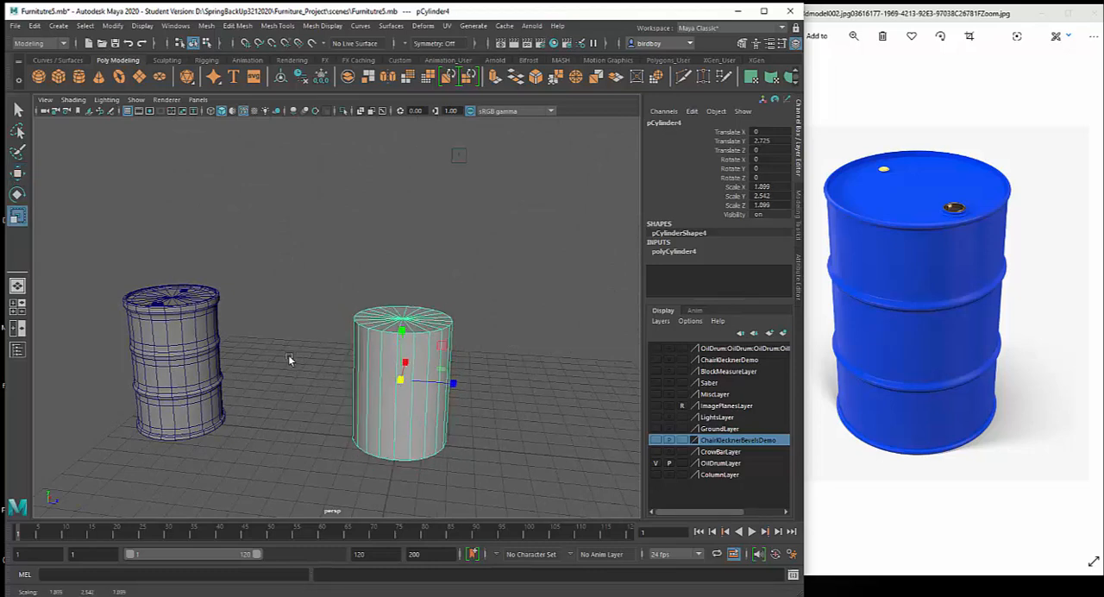
pyautogui.moveTo(401, 333); pyautogui.dragTo(402, 321)
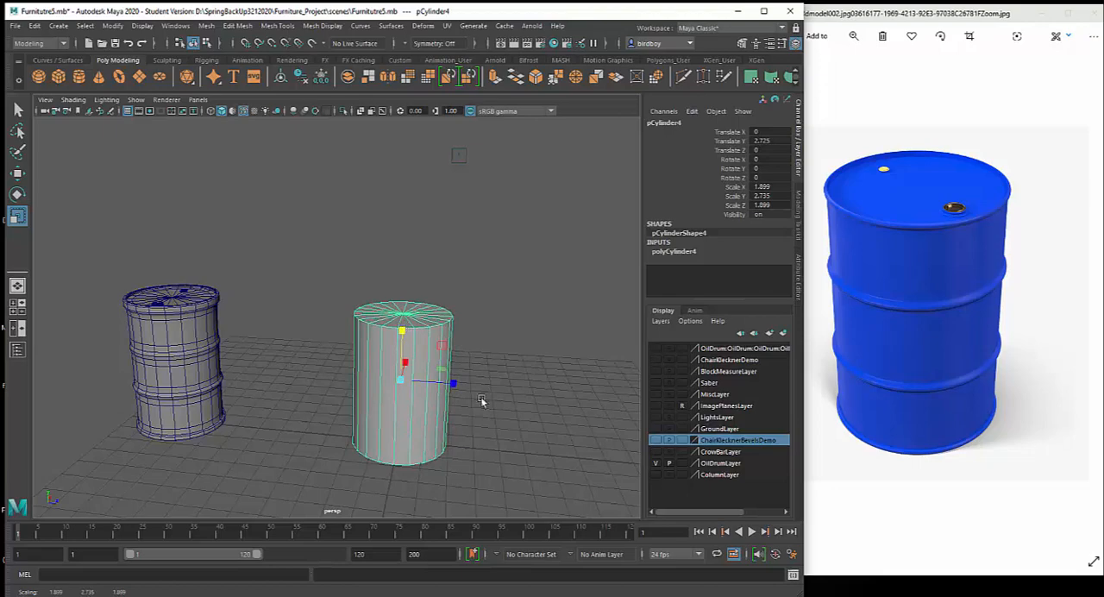
pyautogui.keyDown('alt'); pyautogui.moveTo(521, 391); pyautogui.dragTo(353, 405); pyautogui.keyUp('alt')
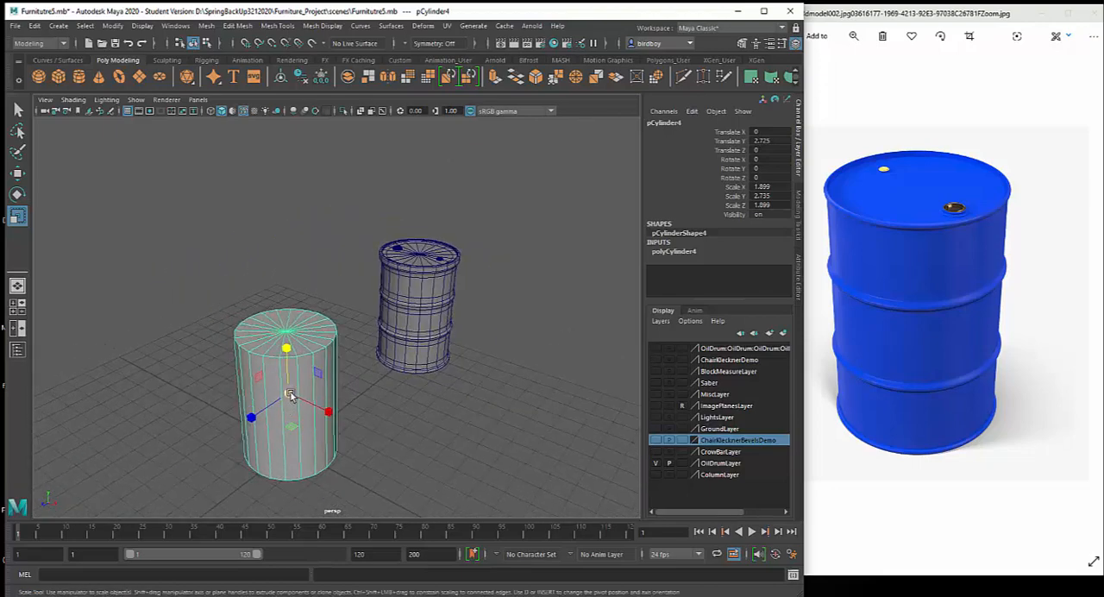
pyautogui.moveTo(288, 396); pyautogui.dragTo(286, 393)
pyautogui.keyDown('alt'); pyautogui.moveTo(400, 443); pyautogui.dragTo(372, 432); pyautogui.keyUp('alt')
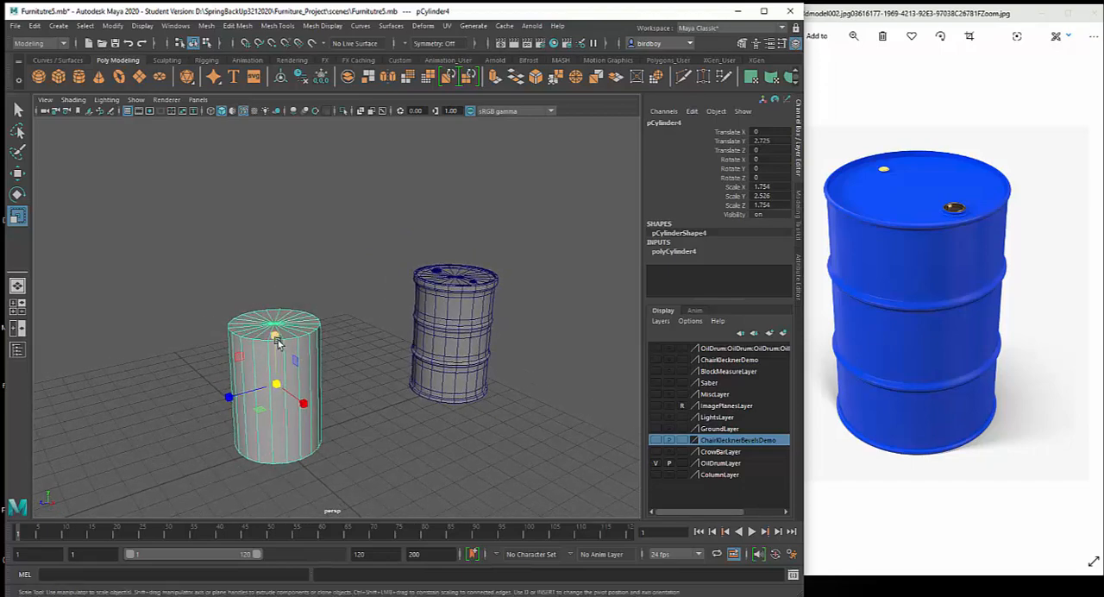
pyautogui.moveTo(275, 343); pyautogui.dragTo(276, 339)
pyautogui.keyDown('alt'); pyautogui.moveTo(344, 390); pyautogui.dragTo(507, 426); pyautogui.keyUp('alt')
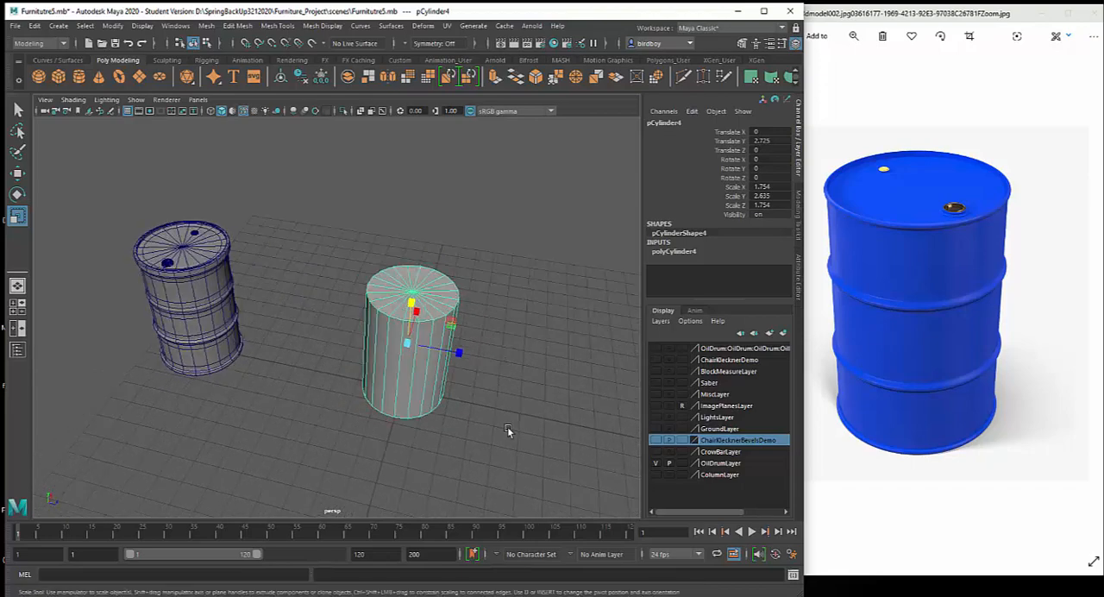
# Set the cylinder's Subdivisions Caps to 2 in its polyCylinder inputs
pyautogui.keyDown('alt'); pyautogui.moveTo(507, 426); pyautogui.dragTo(534, 503, button='right'); pyautogui.keyUp('alt')
pyautogui.keyDown('alt'); pyautogui.moveTo(535, 450); pyautogui.dragTo(502, 468, button='middle'); pyautogui.keyUp('alt')
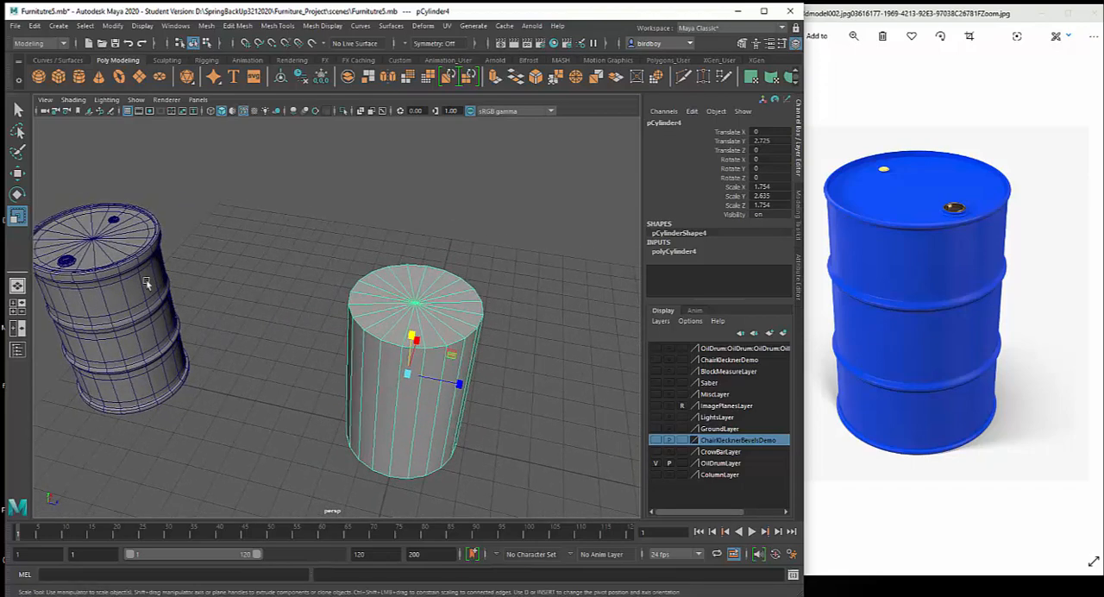
pyautogui.click(692, 251)
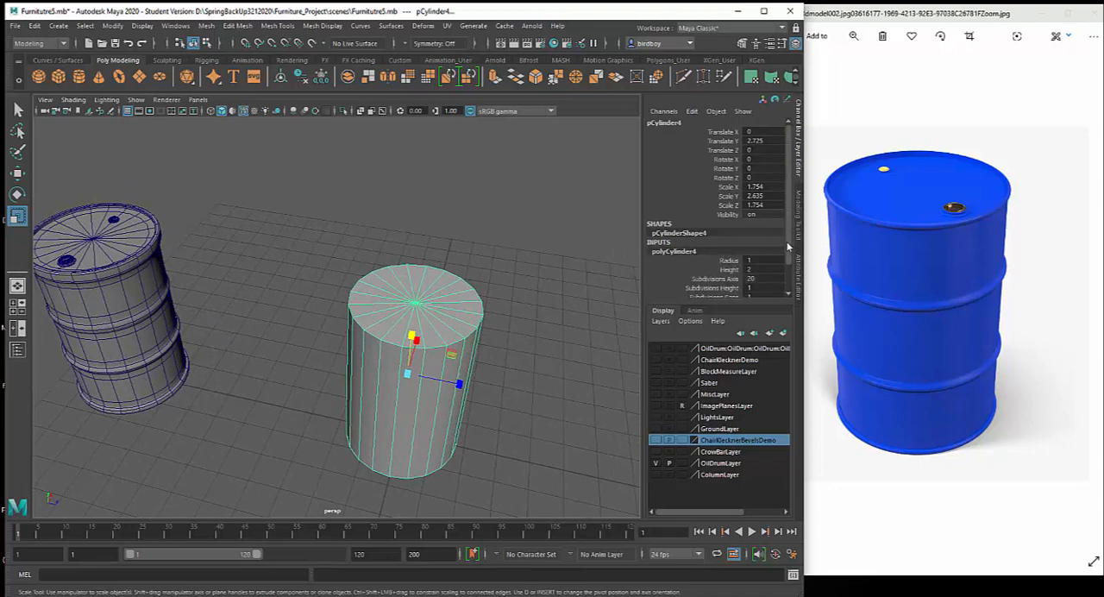
pyautogui.scroll(-3, 750, 251)
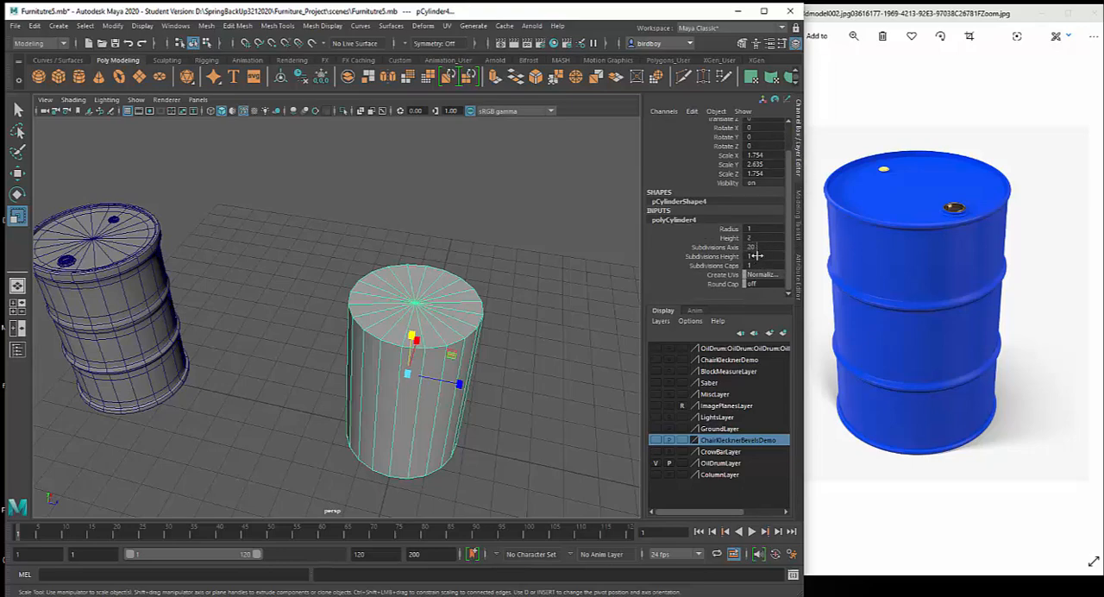
pyautogui.doubleClick(756, 266)
pyautogui.press('Return')
# Show the Modeling Toolkit and look through the available mesh tools and mesh display commands
pyautogui.keyDown('alt'); pyautogui.moveTo(540, 368); pyautogui.dragTo(578, 337); pyautogui.keyUp('alt')
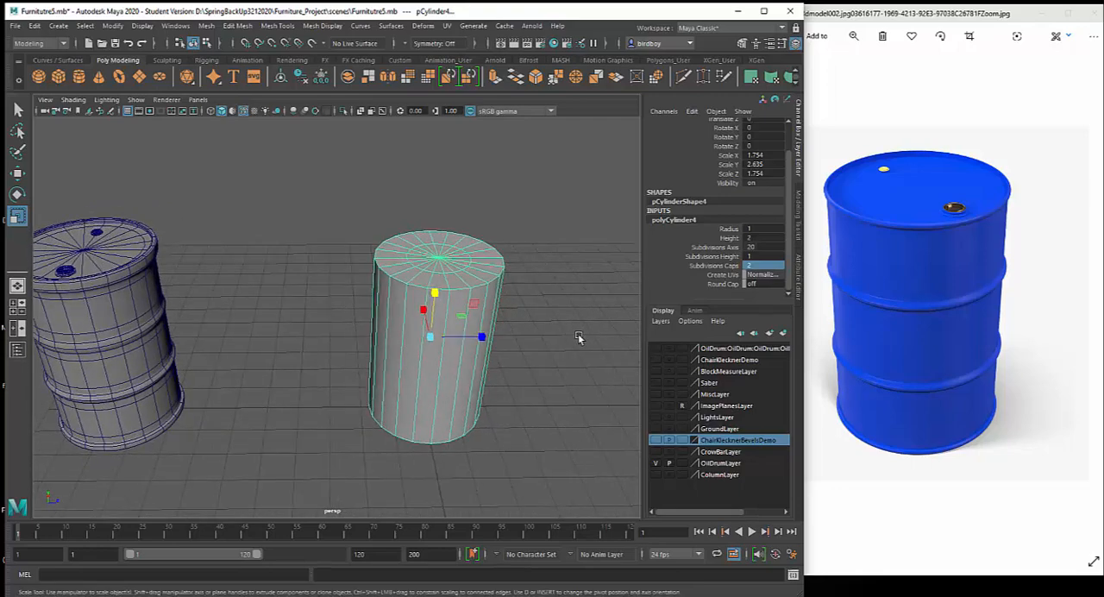
pyautogui.click(741, 44)
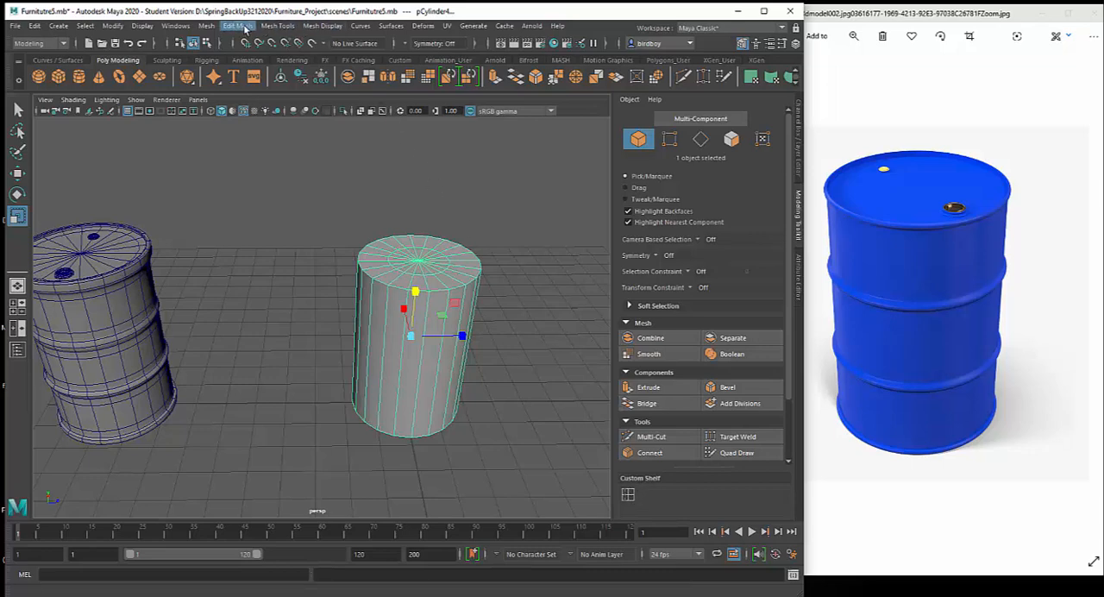
pyautogui.click(271, 28)
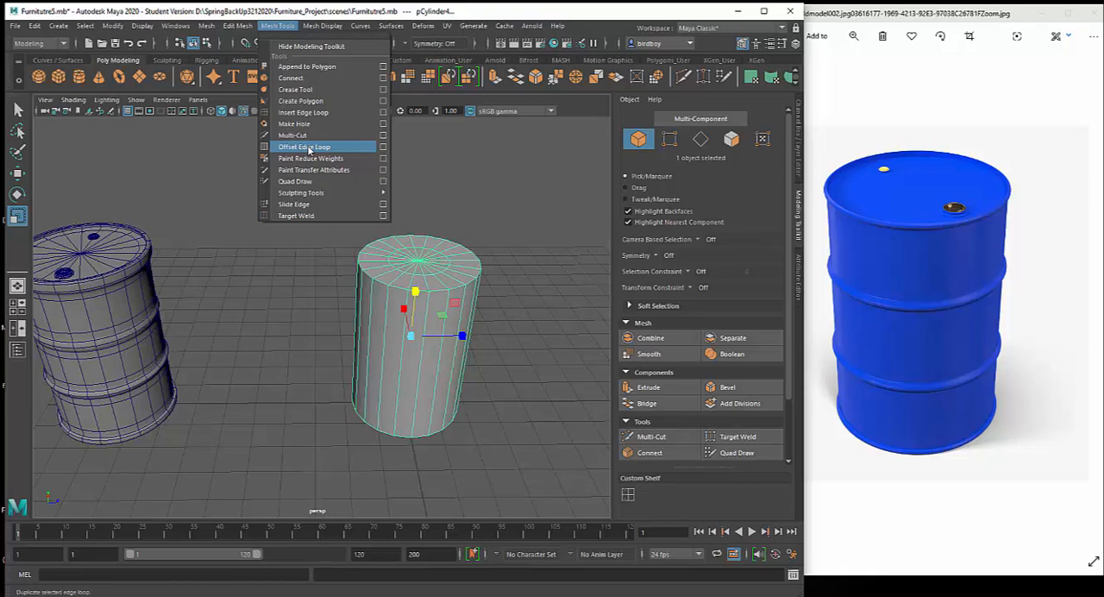
pyautogui.moveTo(240, 29)
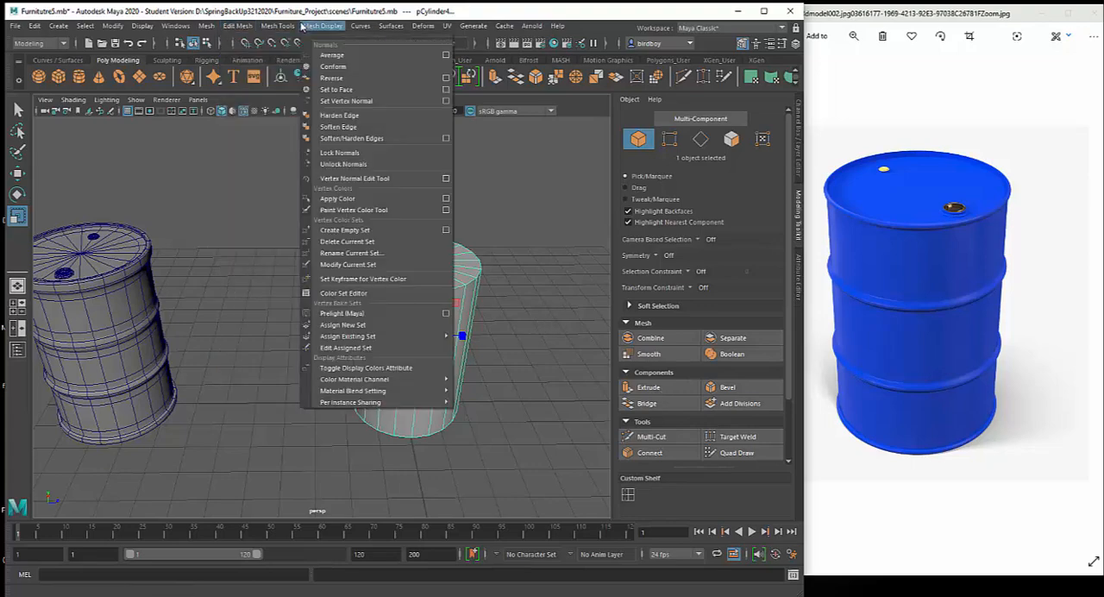
# Add the Offset Edge Loop tool to the Custom shelf and to the Modeling Toolkit's custom shelf
pyautogui.moveTo(286, 27)
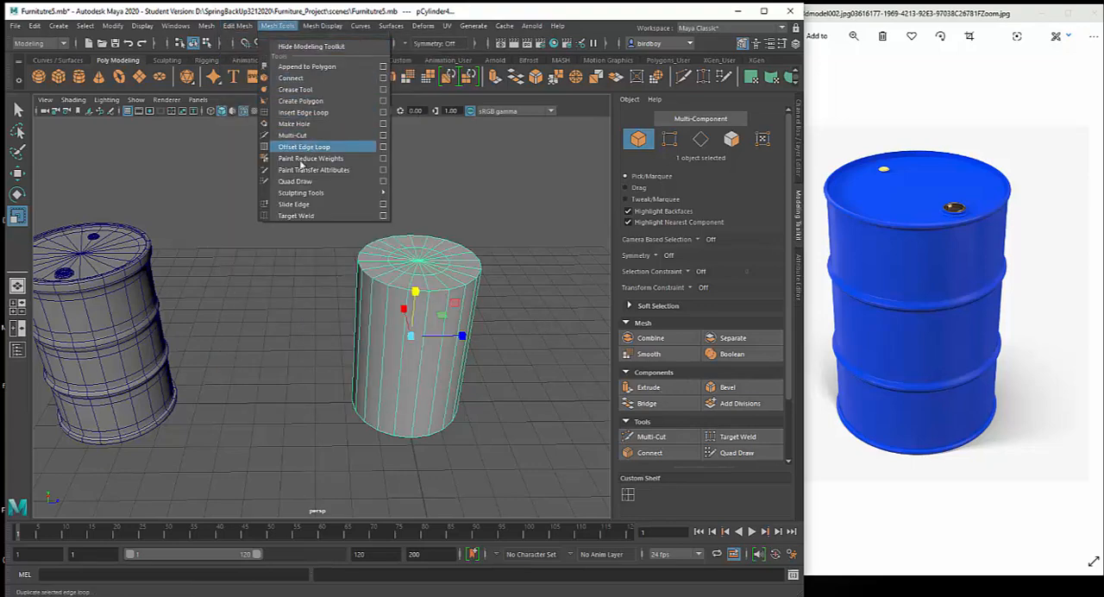
pyautogui.click(681, 491)
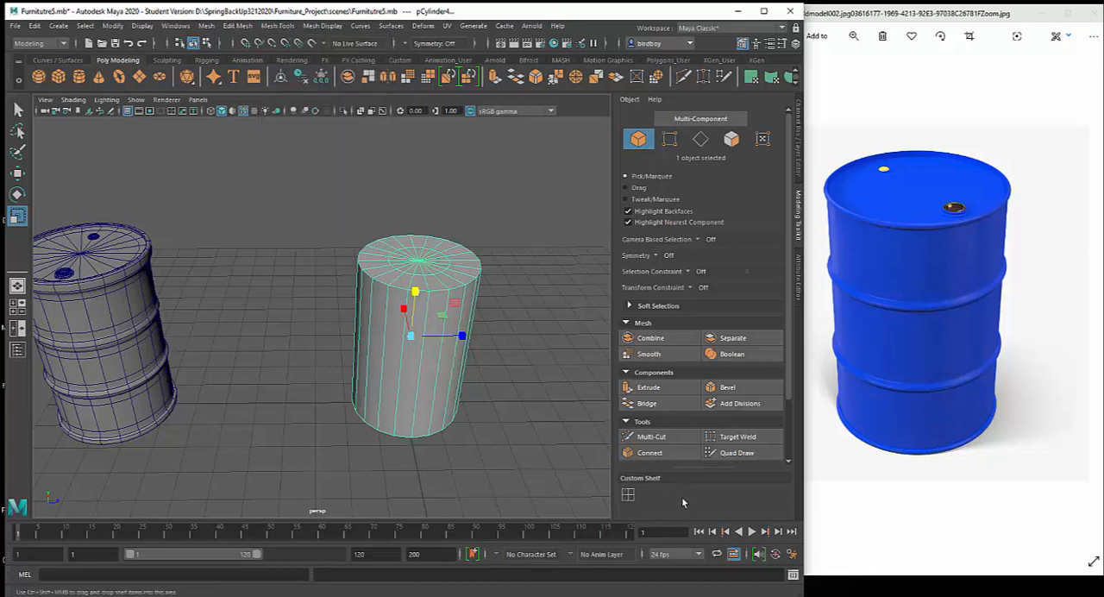
pyautogui.click(398, 60)
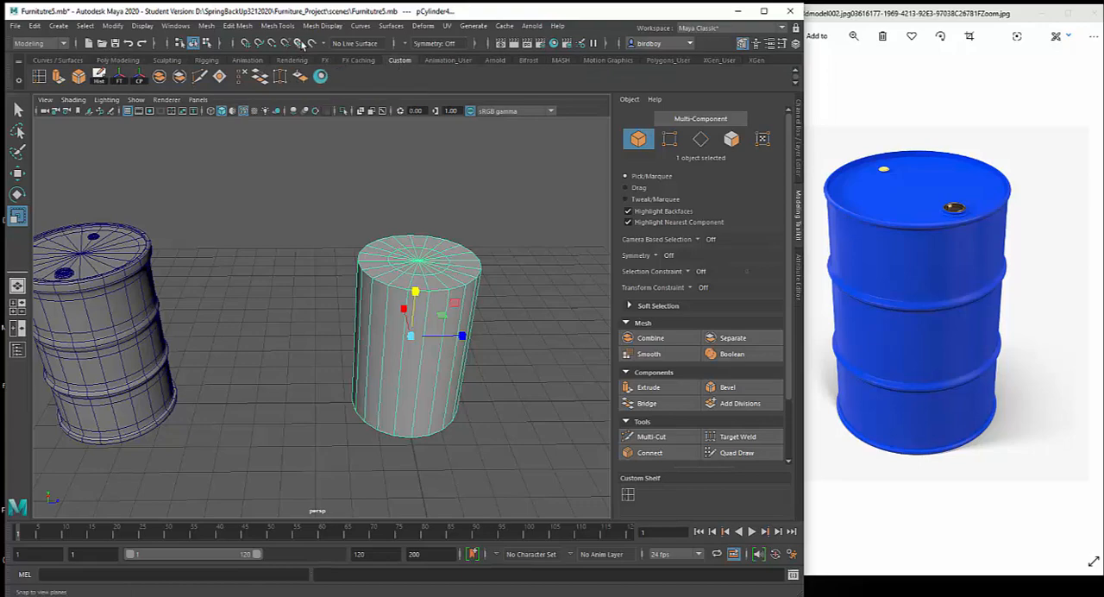
pyautogui.click(304, 28)
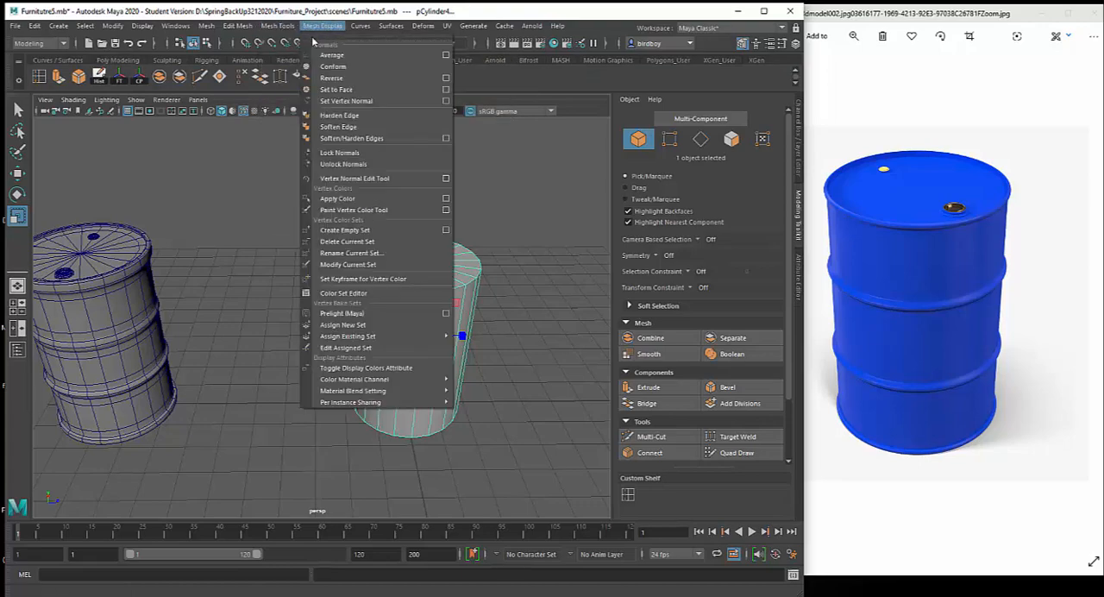
pyautogui.moveTo(290, 28)
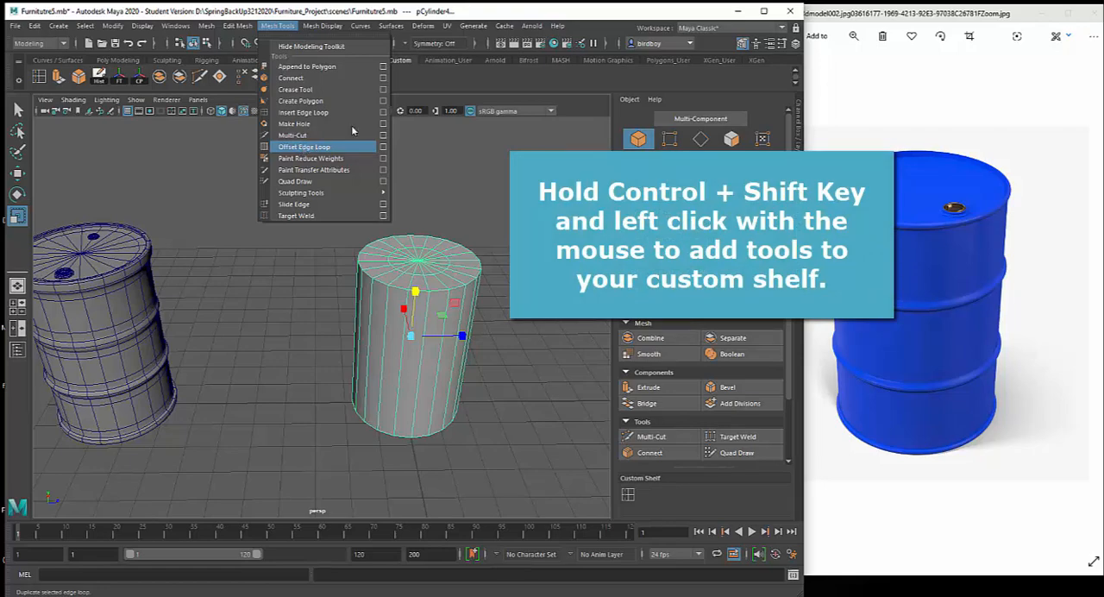
pyautogui.click(415, 150)
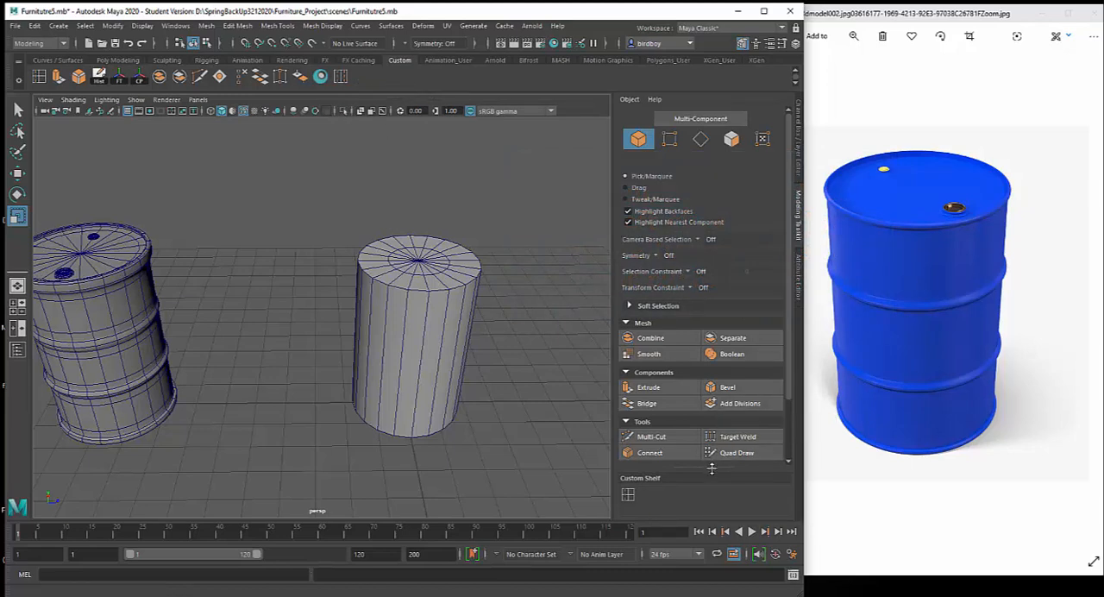
pyautogui.moveTo(711, 468)
pyautogui.mouseDown()
pyautogui.moveTo(713, 512)
pyautogui.moveTo(715, 433)
pyautogui.moveTo(709, 482)
pyautogui.moveTo(710, 468)
pyautogui.mouseUp()
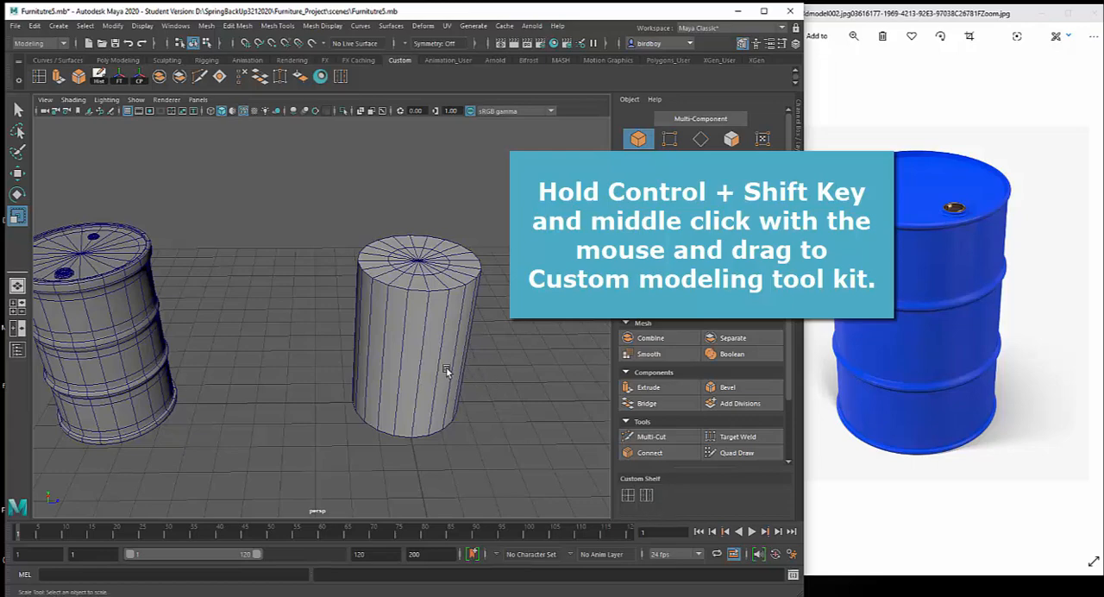
# Insert two evenly spaced edge loops around the cylinder's side using Insert Edge Loop with Multiple edge loops set to 2
pyautogui.moveTo(446, 371)
pyautogui.keyDown('alt'); pyautogui.mouseDown()
pyautogui.moveTo(470, 362)
pyautogui.moveTo(453, 359)
pyautogui.mouseUp(); pyautogui.keyUp('alt')
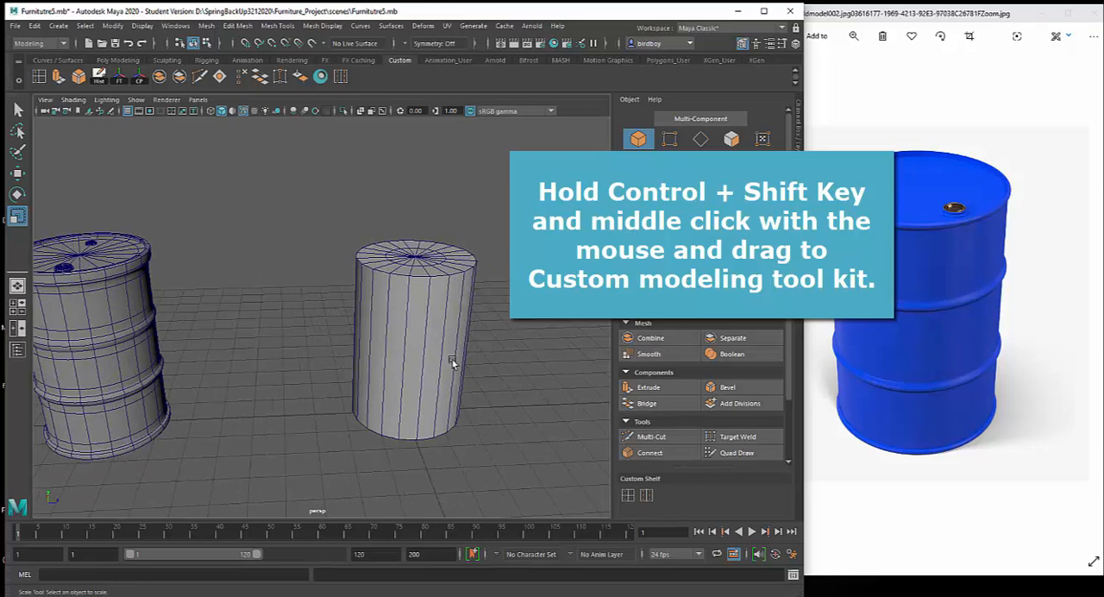
pyautogui.doubleClick(628, 495)
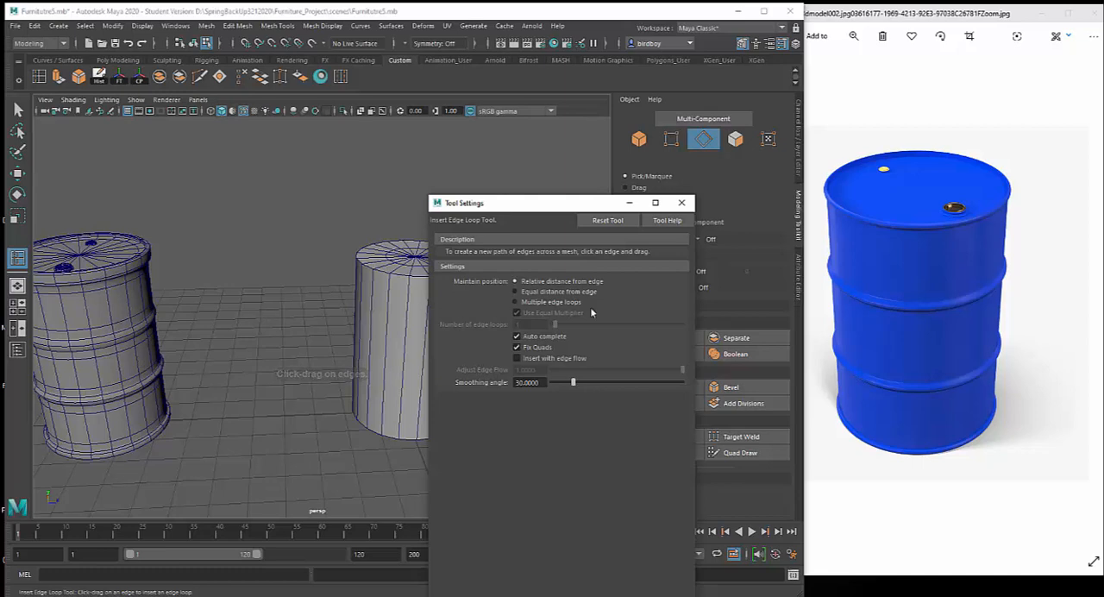
pyautogui.click(517, 302)
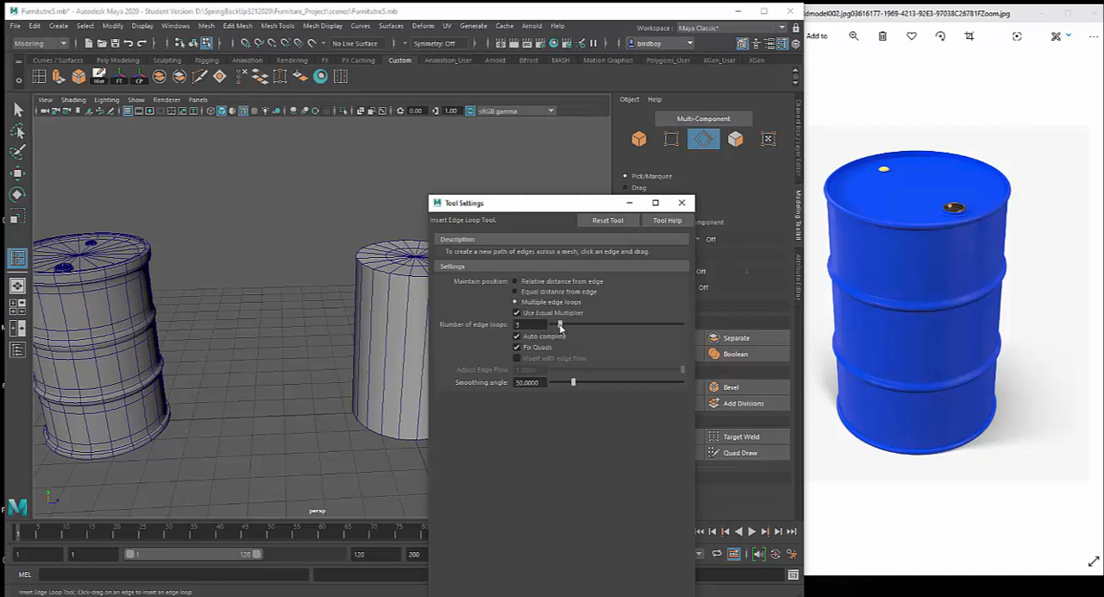
pyautogui.click(682, 203)
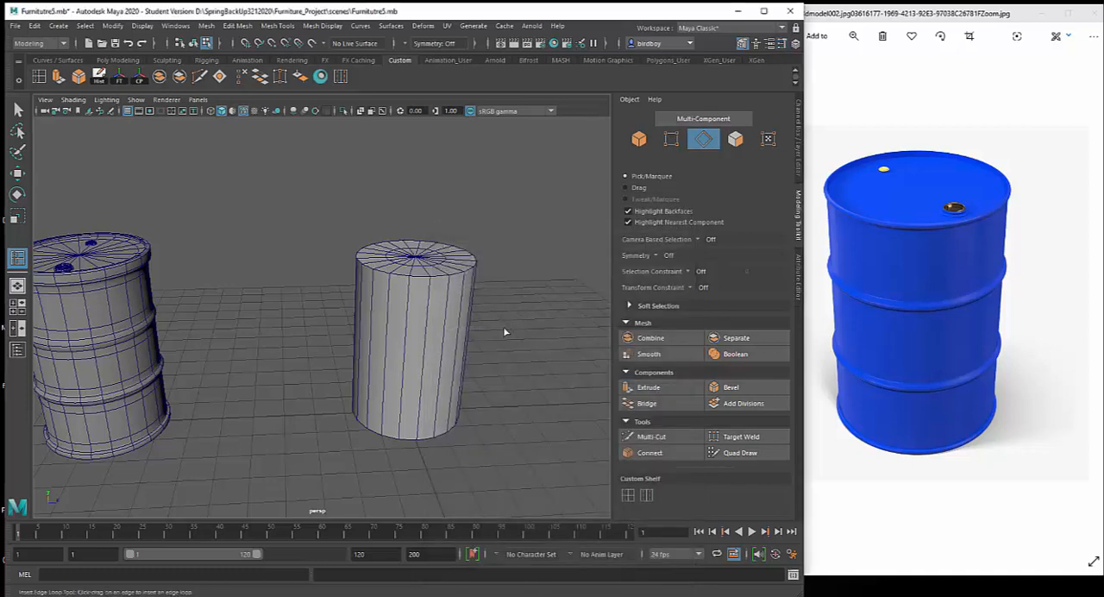
pyautogui.click(425, 343)
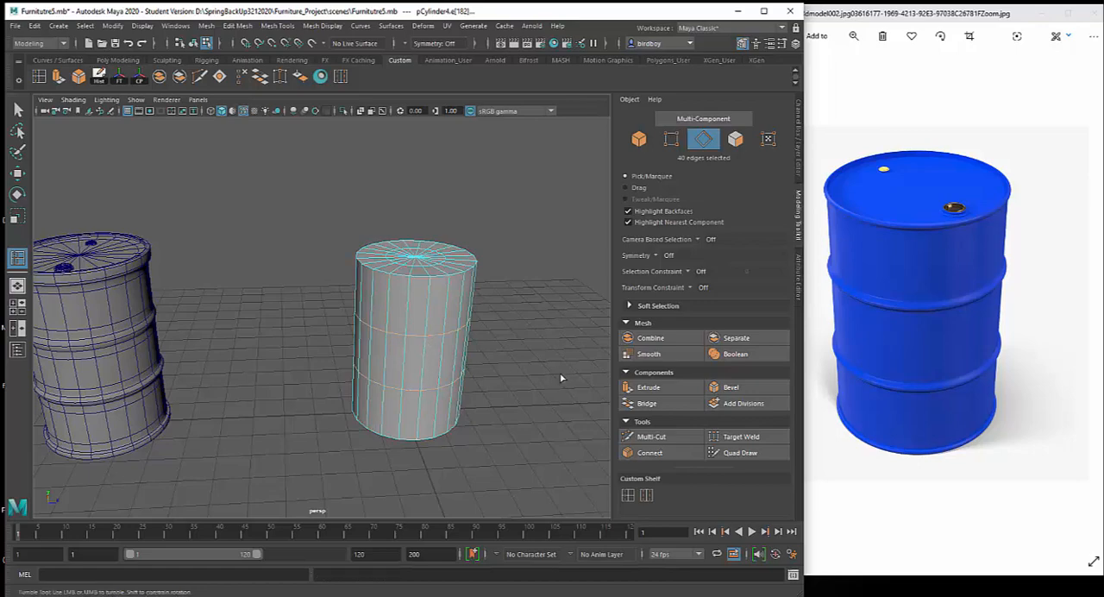
pyautogui.keyDown('alt'); pyautogui.moveTo(561, 380); pyautogui.dragTo(362, 387); pyautogui.keyUp('alt')
pyautogui.keyDown('alt'); pyautogui.moveTo(454, 413); pyautogui.dragTo(478, 414); pyautogui.keyUp('alt')
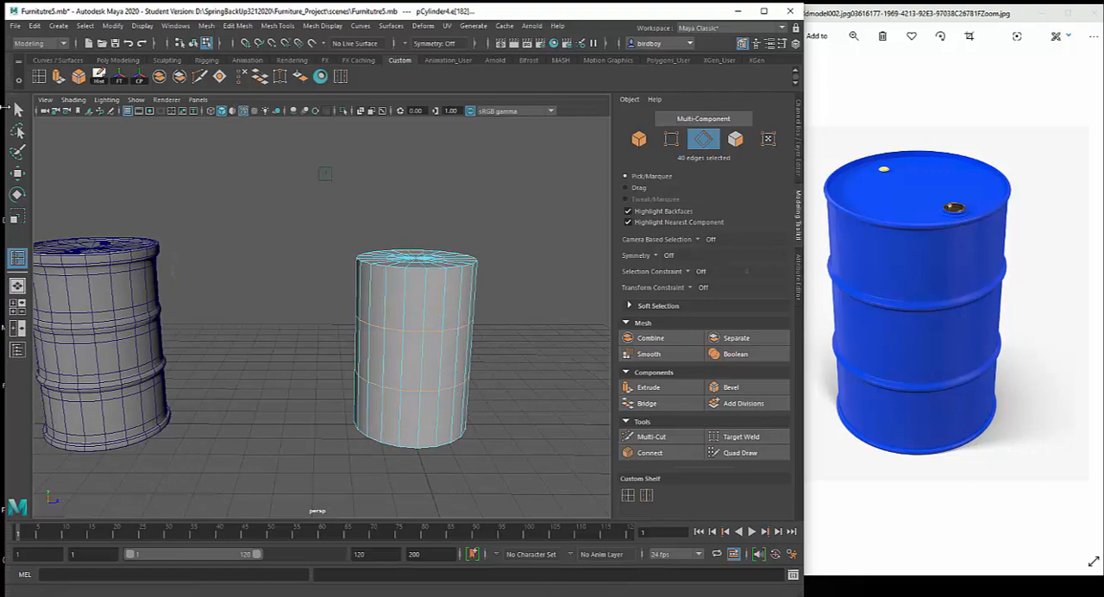
# Select the cylinder's upper side edge loop and add close parallel loops above and below it with Offset Edge Loop
pyautogui.click(17, 109)
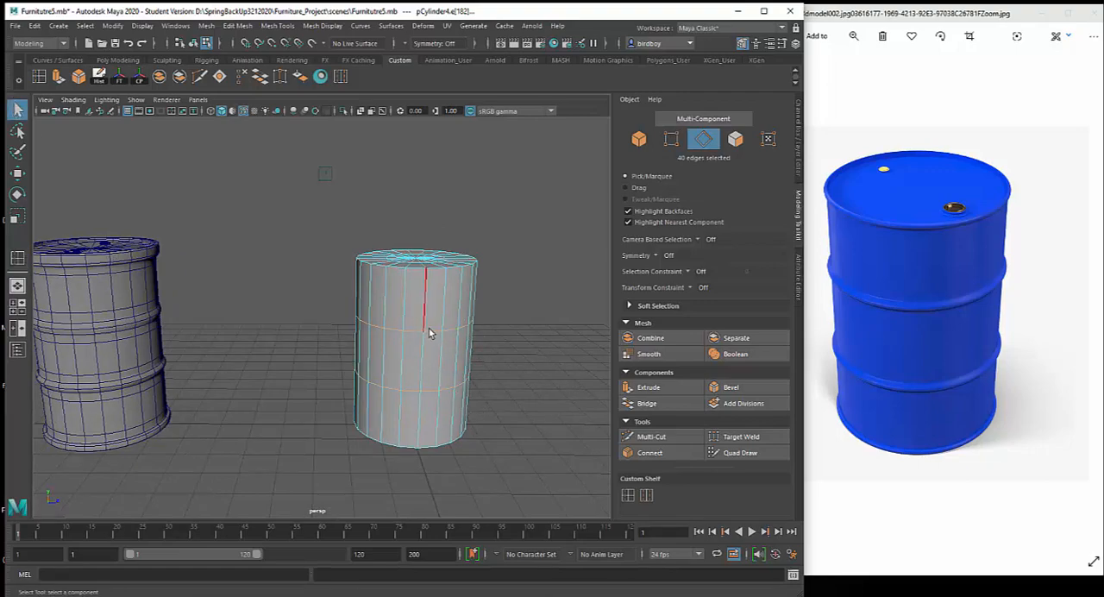
pyautogui.keyDown('alt'); pyautogui.moveTo(433, 335); pyautogui.dragTo(539, 371); pyautogui.keyUp('alt')
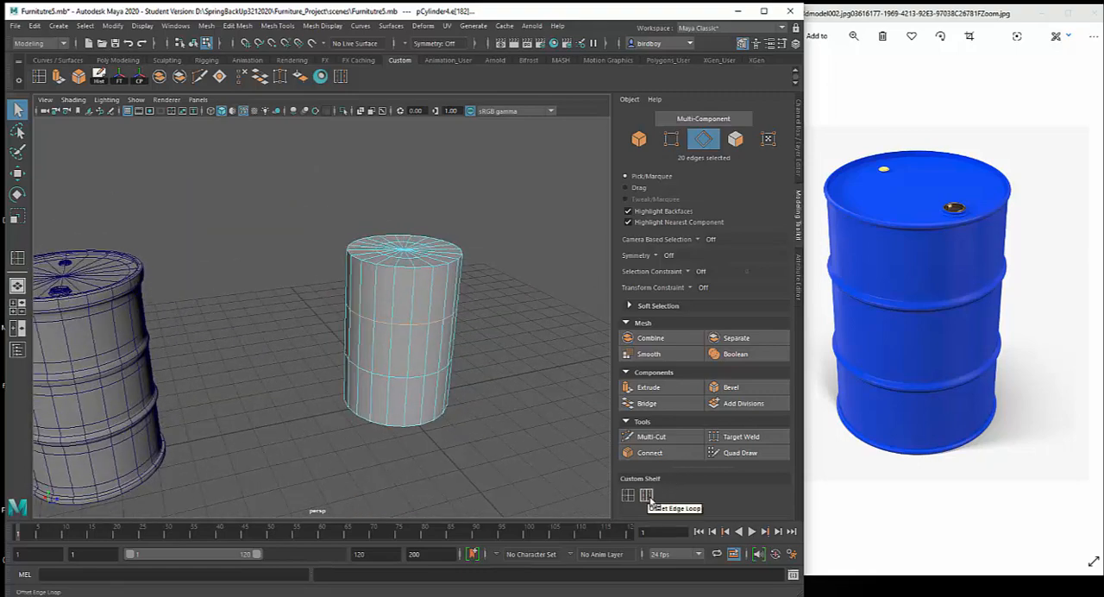
pyautogui.click(647, 495)
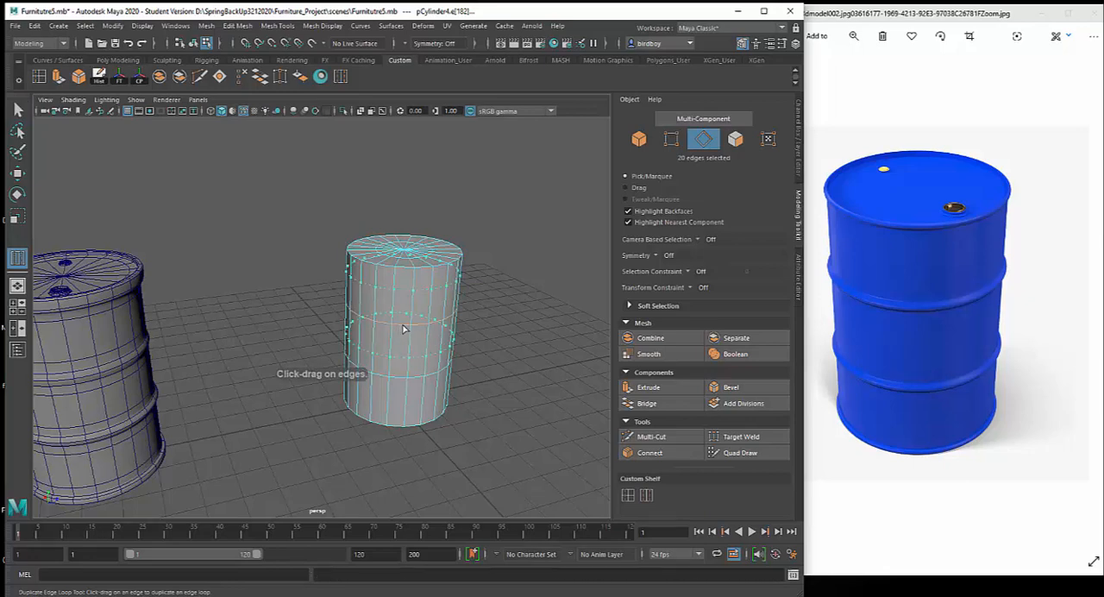
pyautogui.moveTo(402, 329); pyautogui.dragTo(409, 329)
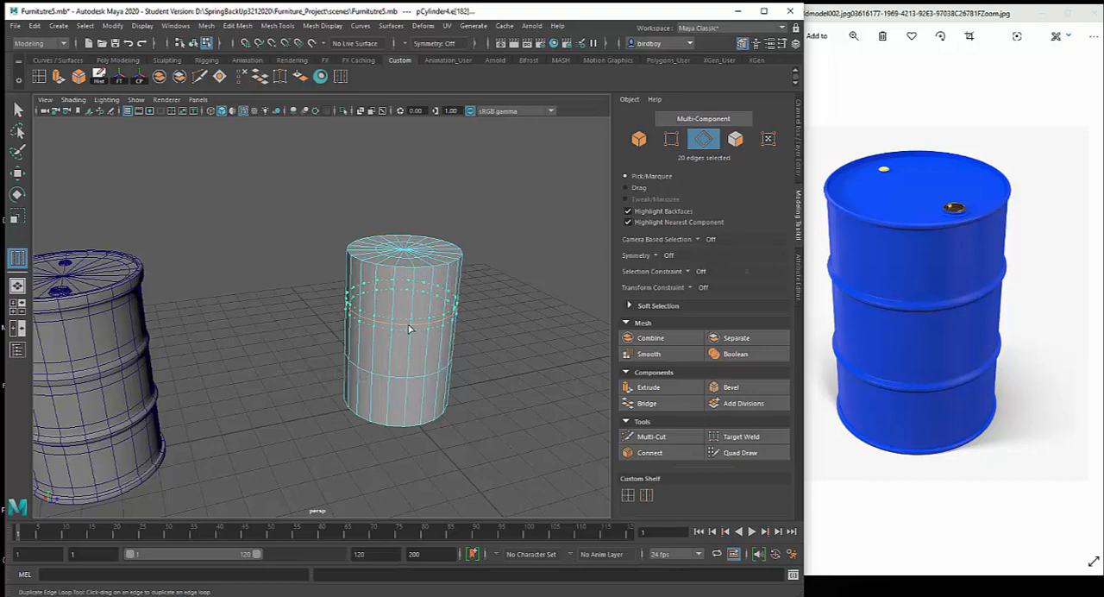
# Add close parallel loops on both sides of the cylinder's lower side edge loop with Offset Edge Loop
pyautogui.keyDown('alt'); pyautogui.moveTo(488, 397); pyautogui.dragTo(466, 377); pyautogui.keyUp('alt')
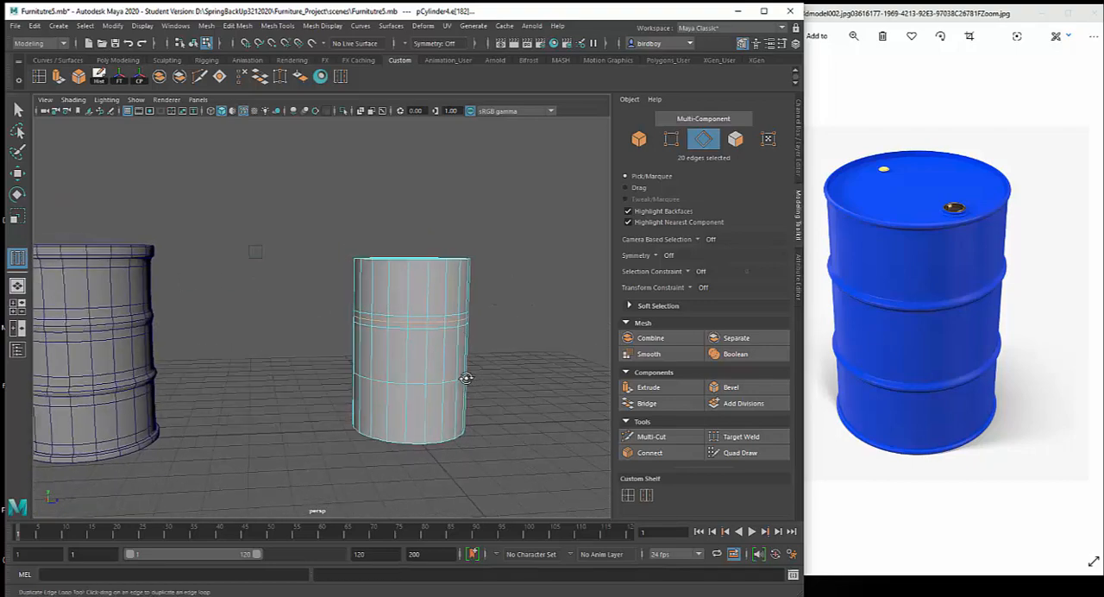
pyautogui.click(411, 388)
pyautogui.click(424, 389)
pyautogui.keyDown('alt'); pyautogui.moveTo(503, 377); pyautogui.dragTo(513, 403); pyautogui.keyUp('alt')
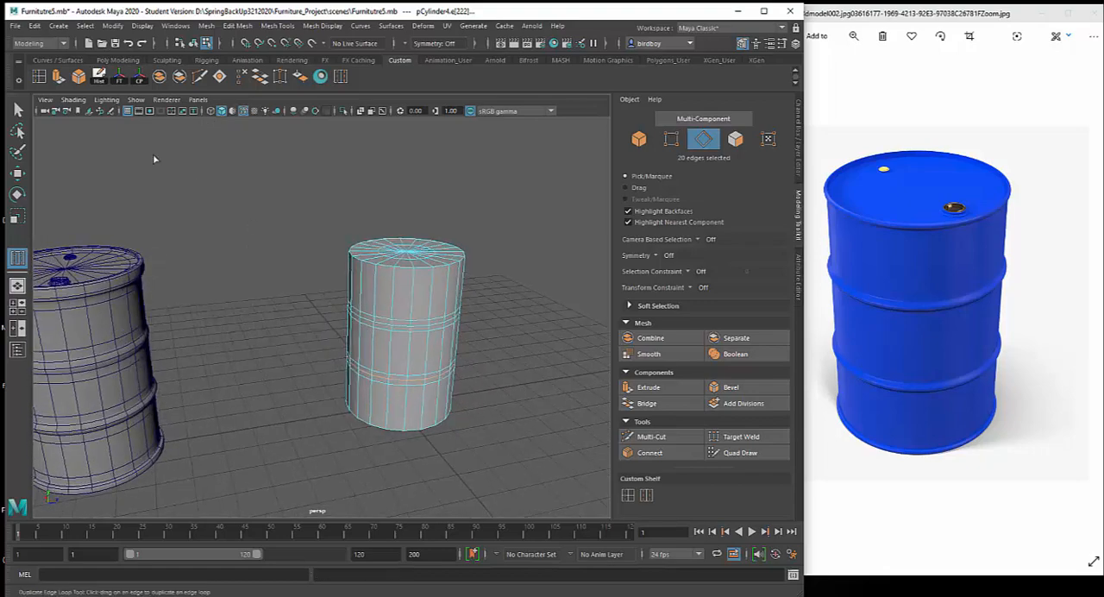
# Select the middle edge loop of the upper band and scale it outward slightly to form a raised ridge
pyautogui.press('q')
pyautogui.keyDown('alt'); pyautogui.moveTo(517, 320); pyautogui.dragTo(467, 379); pyautogui.keyUp('alt')
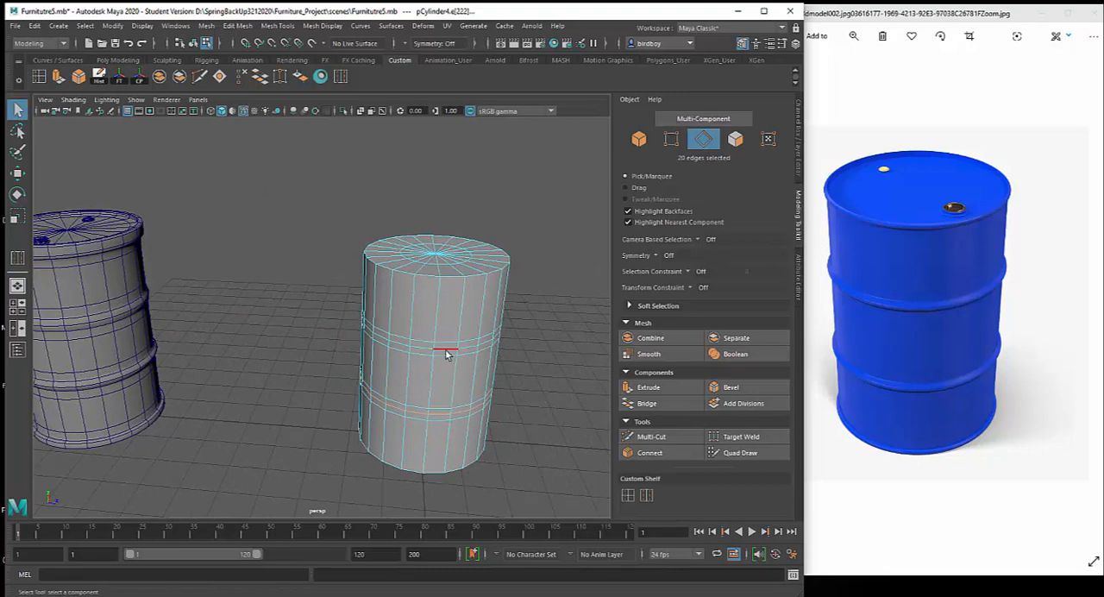
pyautogui.doubleClick(446, 352)
pyautogui.keyDown('alt'); pyautogui.moveTo(464, 377); pyautogui.dragTo(506, 383); pyautogui.keyUp('alt')
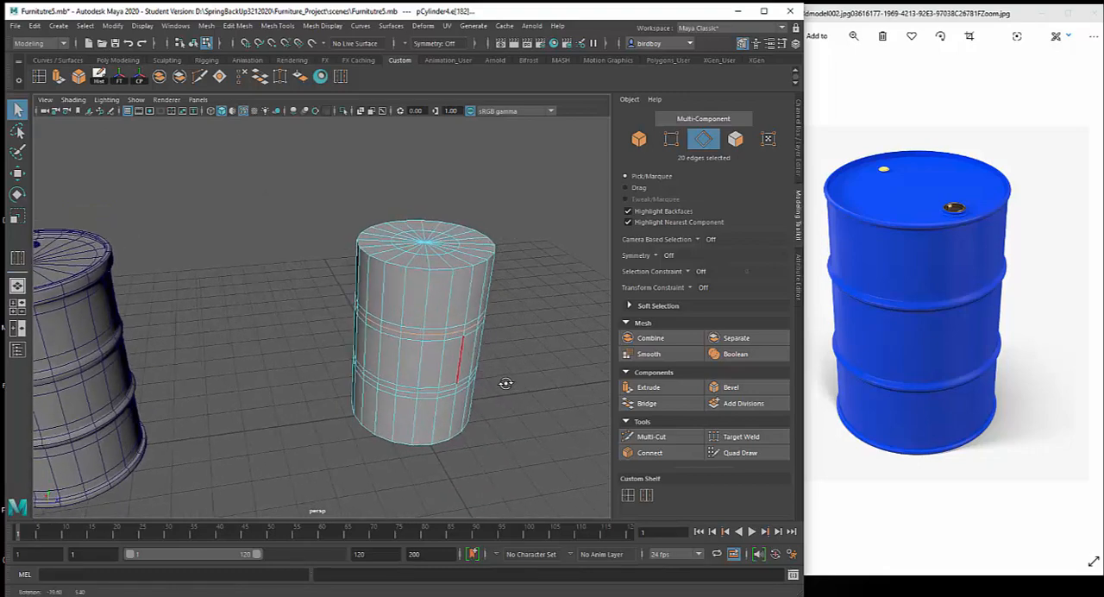
pyautogui.press('r')
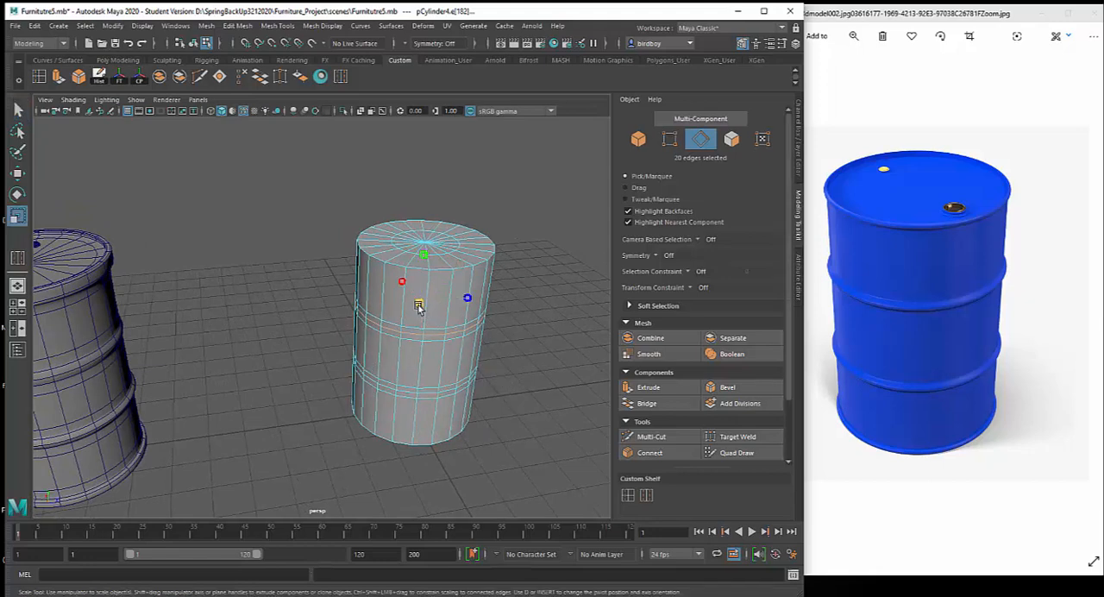
pyautogui.moveTo(418, 306); pyautogui.dragTo(427, 313)
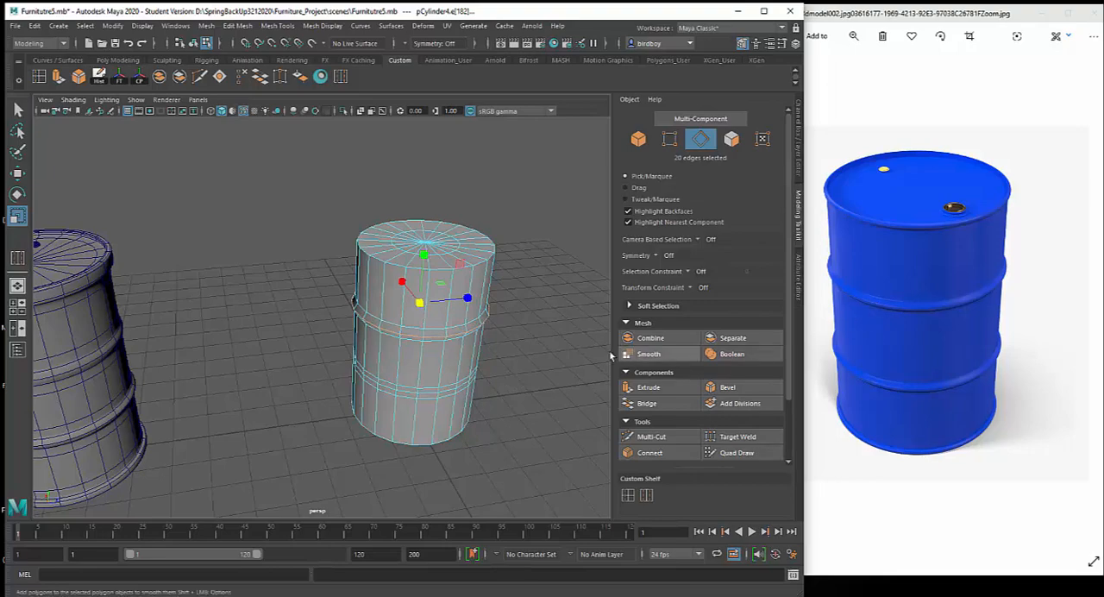
# Select the middle edge loop of the lower band and scale it outward into a matching ridge
pyautogui.keyDown('alt'); pyautogui.moveTo(537, 362); pyautogui.dragTo(513, 374); pyautogui.keyUp('alt')
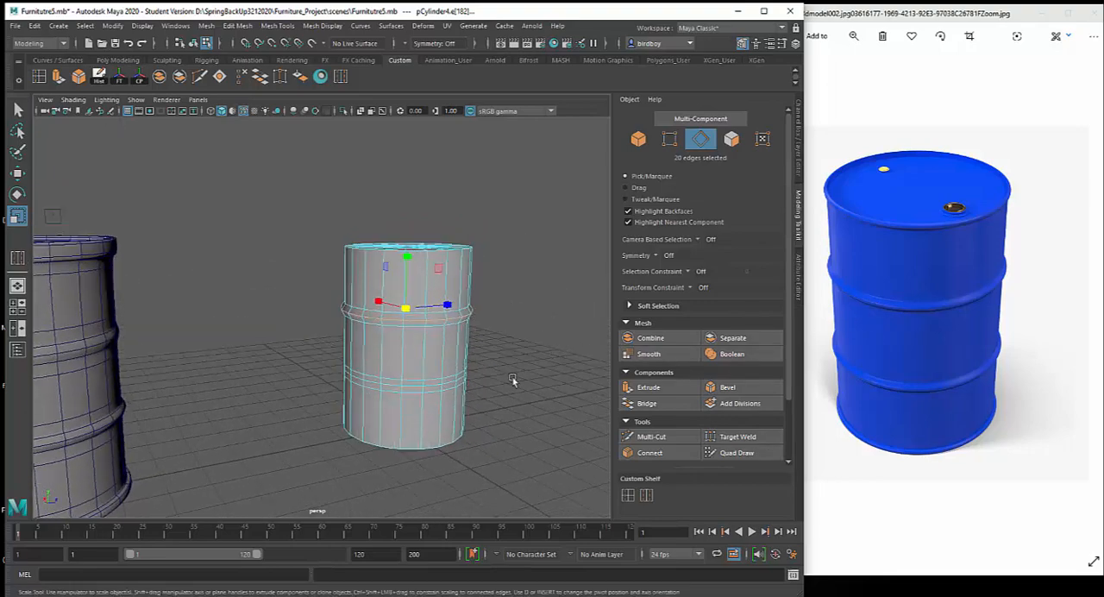
pyautogui.doubleClick(420, 386)
pyautogui.keyDown('alt'); pyautogui.moveTo(421, 386); pyautogui.dragTo(444, 375); pyautogui.keyUp('alt')
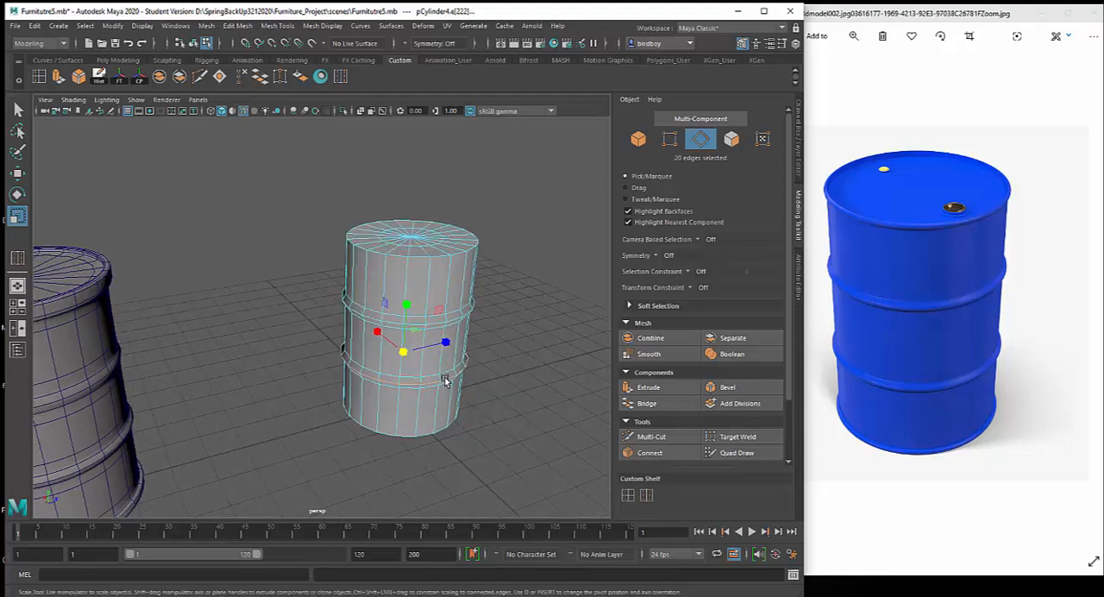
# Preview the new drum with mesh smoothing, examine its shape beside the example drum, and return to the unsmoothed display
pyautogui.press('3')
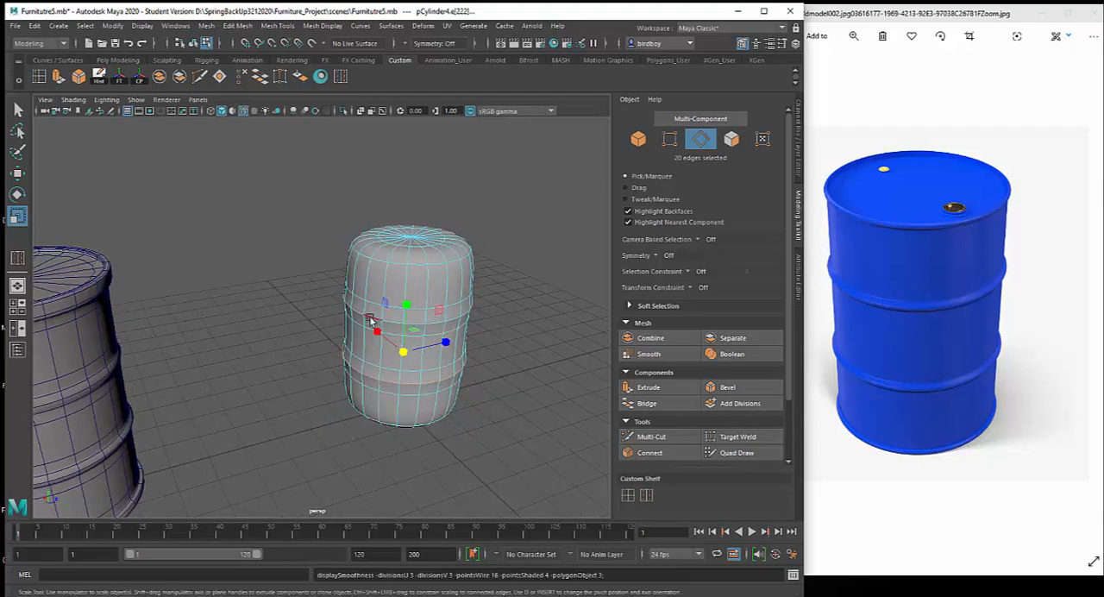
pyautogui.keyDown('alt'); pyautogui.moveTo(527, 376); pyautogui.dragTo(171, 322); pyautogui.keyUp('alt')
pyautogui.keyDown('alt'); pyautogui.moveTo(221, 361); pyautogui.dragTo(296, 380); pyautogui.keyUp('alt')
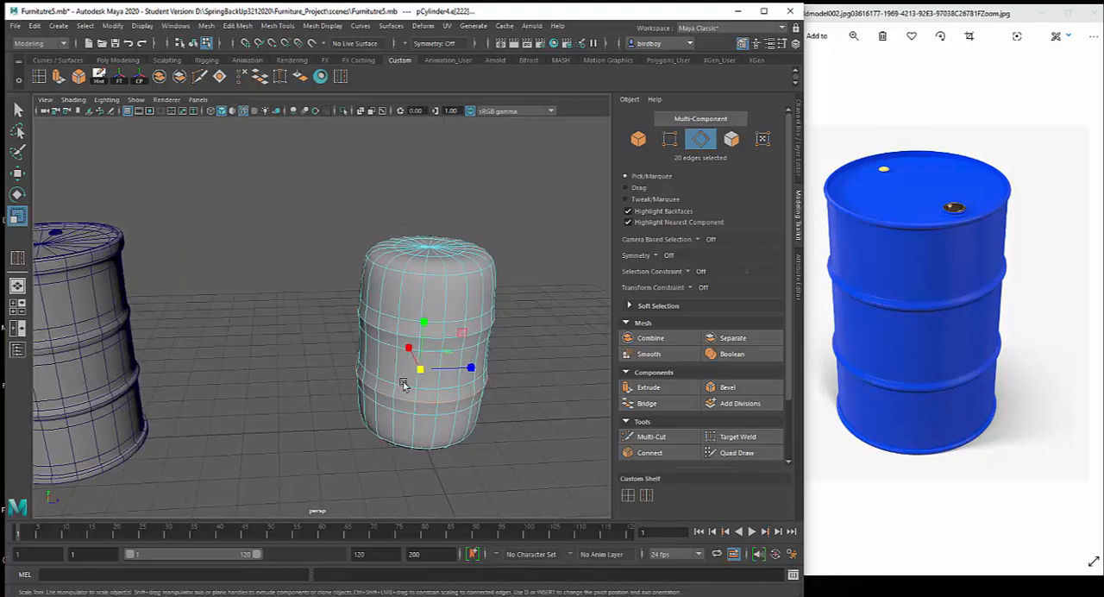
pyautogui.press('1')
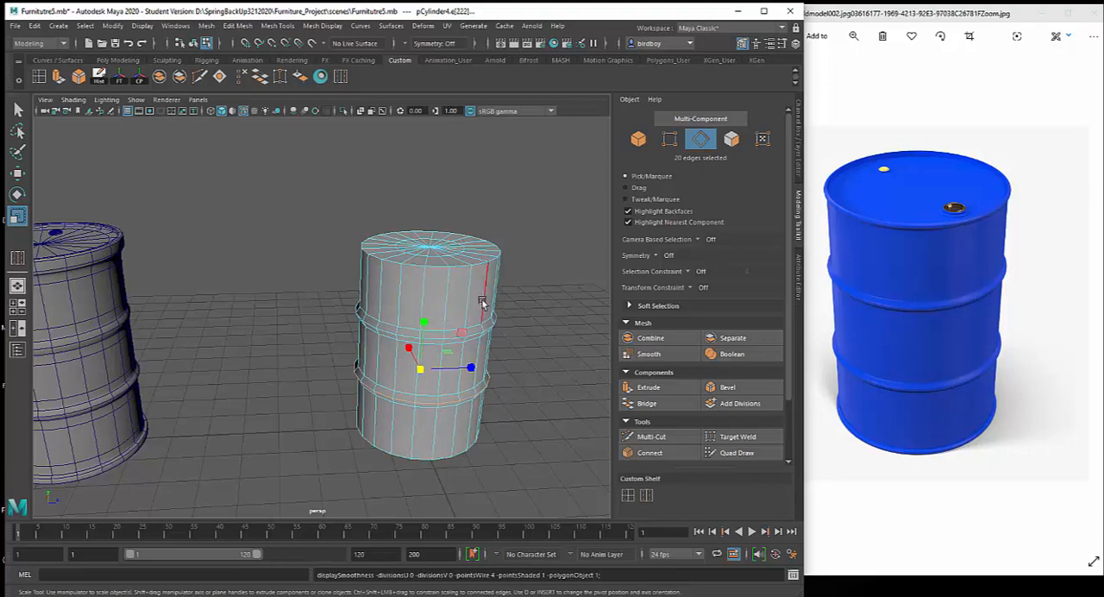
# Insert a single edge loop around the new drum's side just above its bottom rim, following the example drum
pyautogui.keyDown('alt'); pyautogui.moveTo(483, 303); pyautogui.dragTo(468, 324); pyautogui.keyUp('alt')
pyautogui.keyDown('alt'); pyautogui.moveTo(377, 334); pyautogui.dragTo(429, 314); pyautogui.keyUp('alt')
pyautogui.keyDown('alt'); pyautogui.moveTo(428, 380); pyautogui.dragTo(503, 314, button='middle'); pyautogui.keyUp('alt')
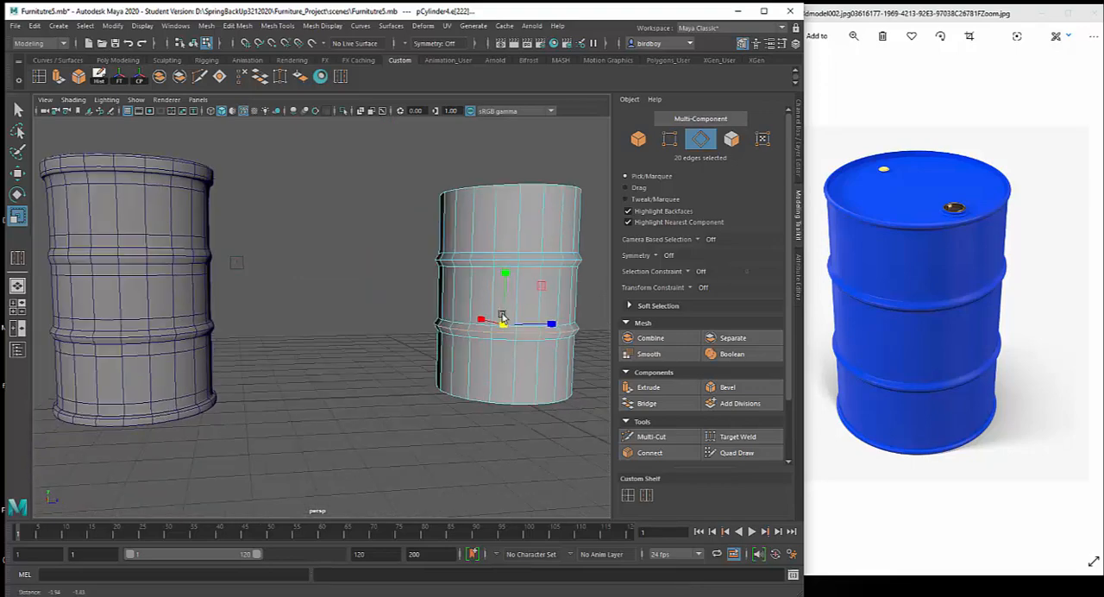
pyautogui.keyDown('alt'); pyautogui.moveTo(198, 412); pyautogui.dragTo(167, 455, button='middle'); pyautogui.keyUp('alt')
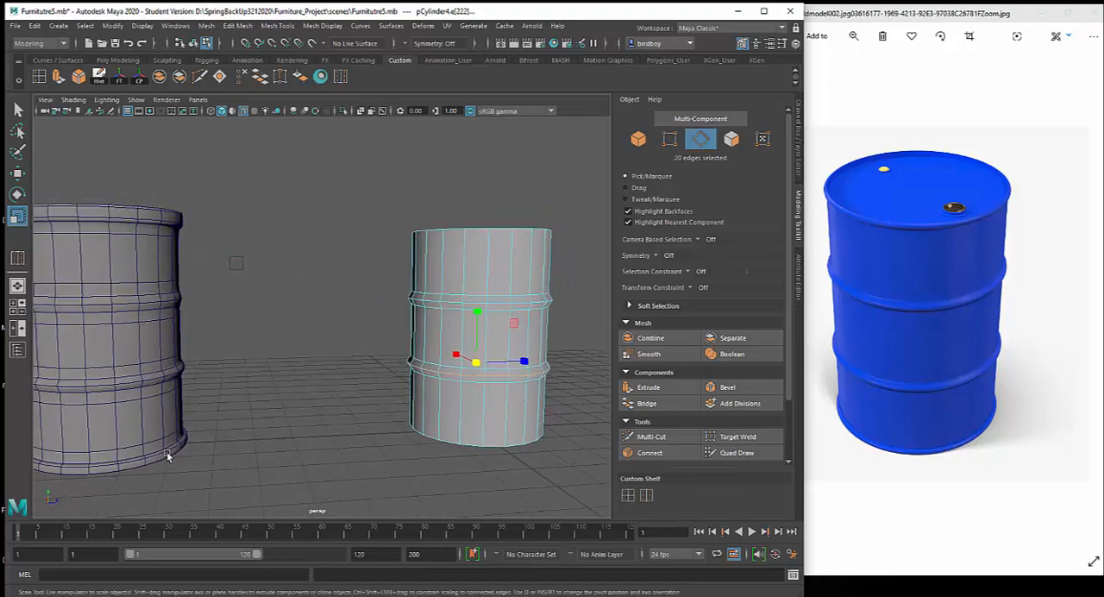
pyautogui.click(626, 496)
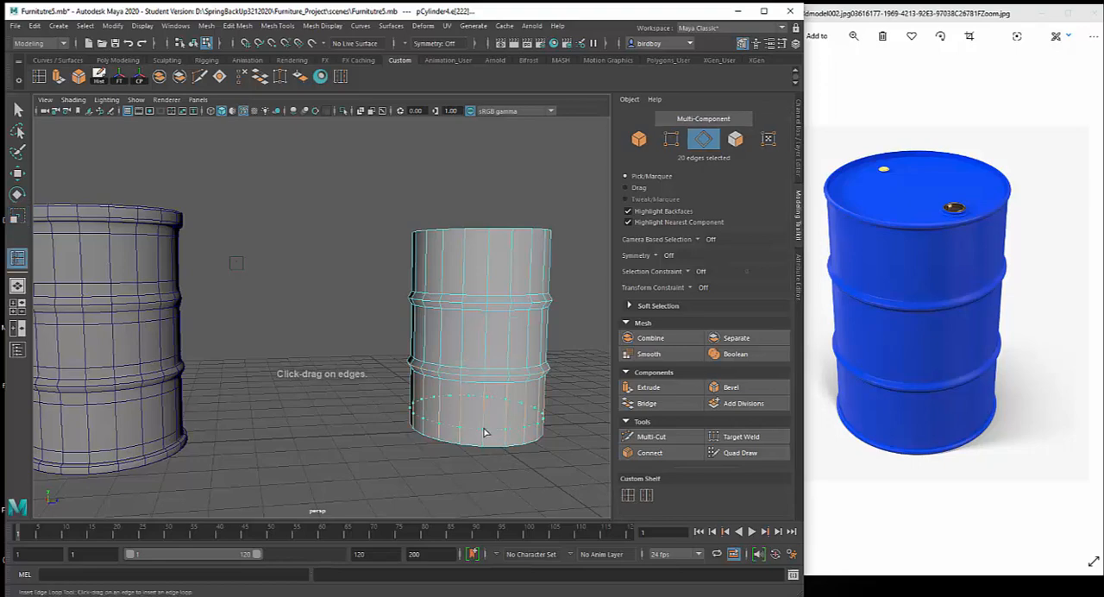
pyautogui.moveTo(485, 432); pyautogui.dragTo(484, 439)
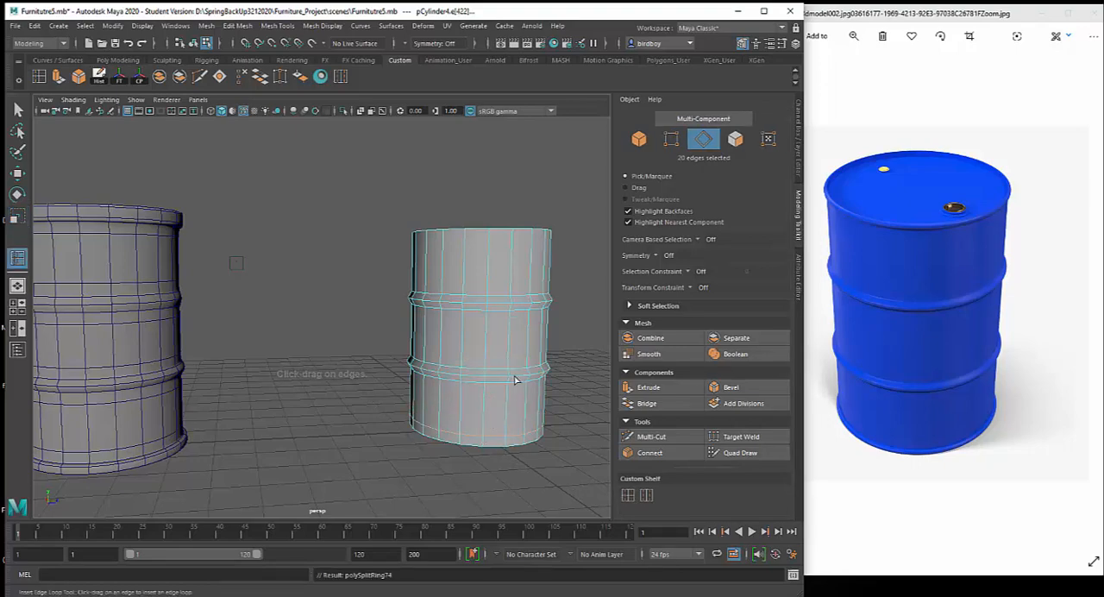
# Insert another edge loop around the new drum's side just below its top rim and leave the Insert Edge Loop tool
pyautogui.keyDown('alt'); pyautogui.moveTo(516, 378); pyautogui.dragTo(491, 437, button='middle'); pyautogui.keyUp('alt')
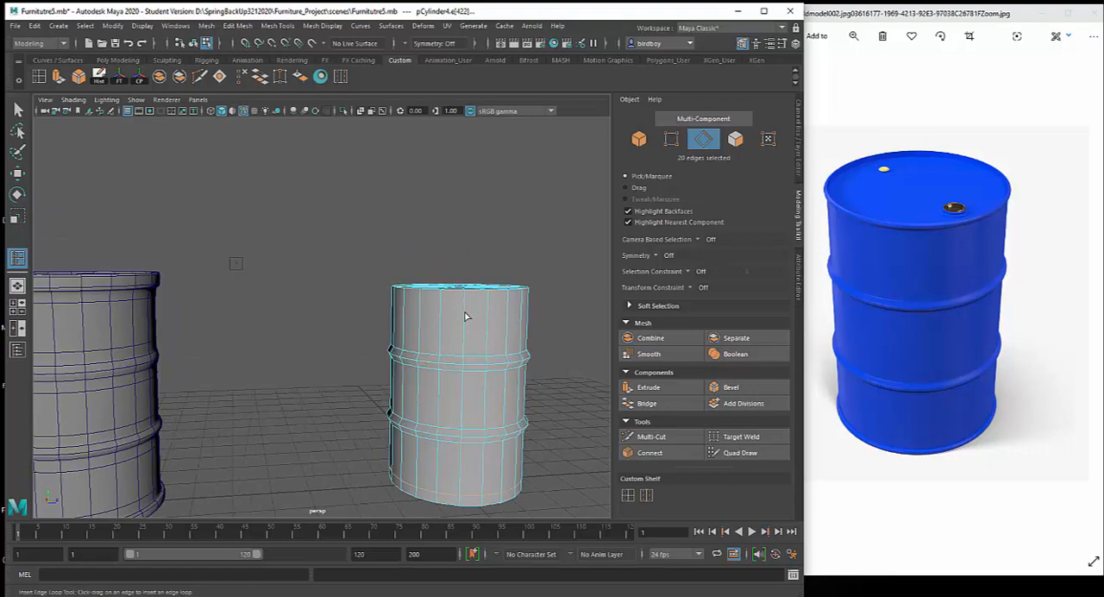
pyautogui.moveTo(464, 316); pyautogui.dragTo(463, 307)
pyautogui.keyDown('alt'); pyautogui.moveTo(296, 339); pyautogui.dragTo(270, 360); pyautogui.keyUp('alt')
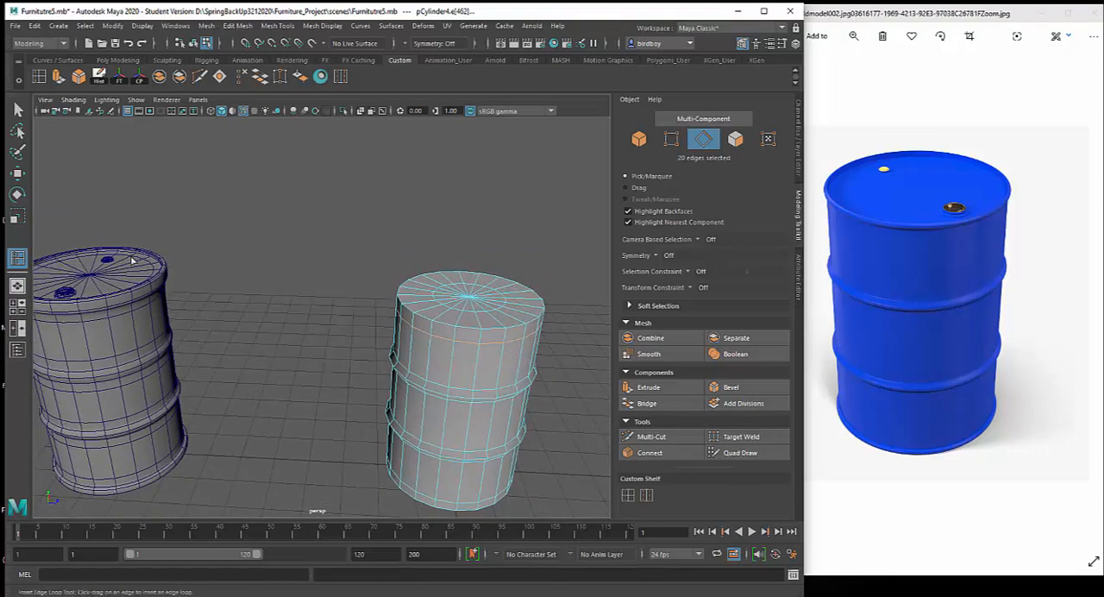
pyautogui.click(18, 107)
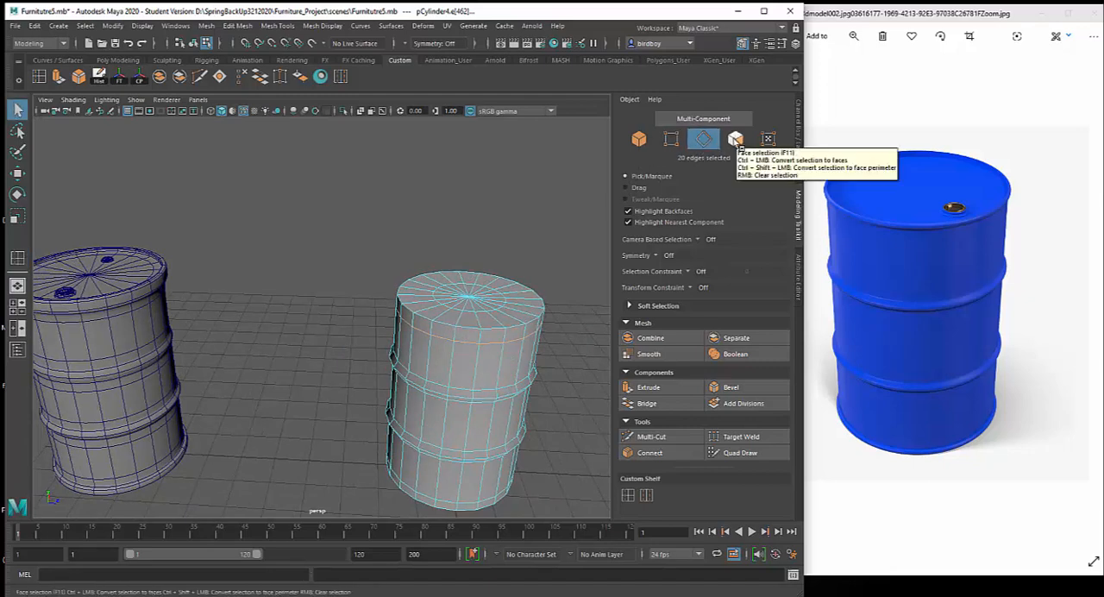
# Select the band of faces around the new drum's top edge and extrude it outward into a rim
pyautogui.rightClick(472, 292)
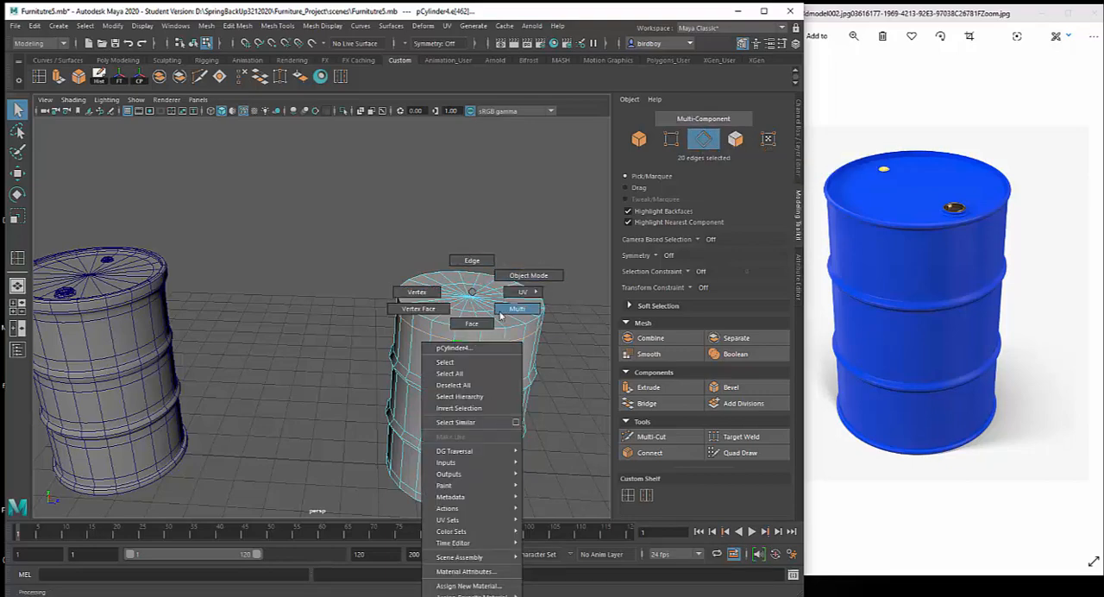
pyautogui.click(472, 323)
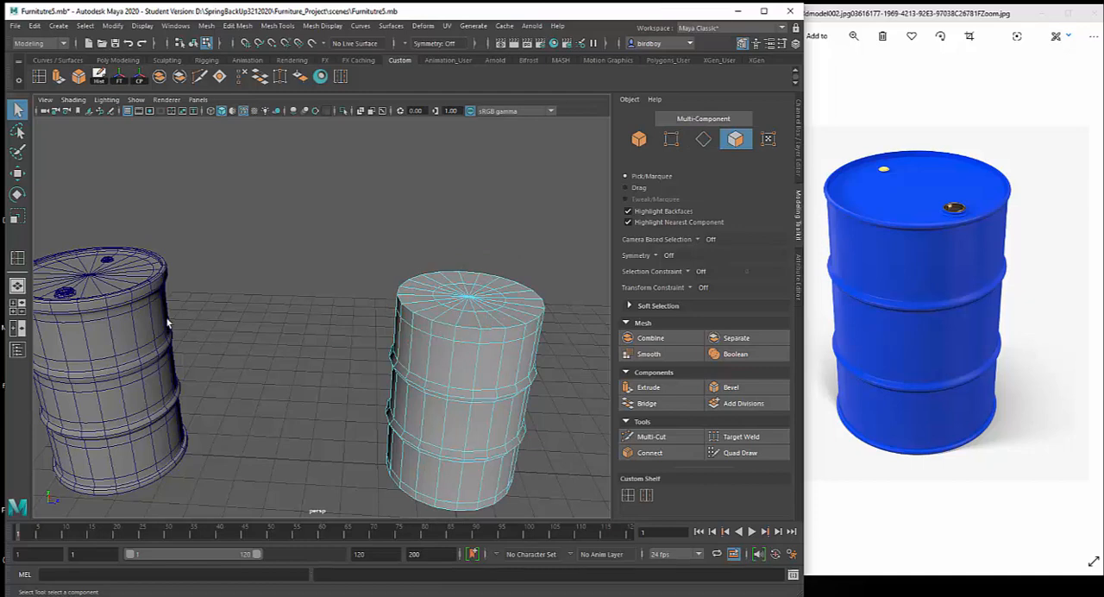
pyautogui.click(477, 336)
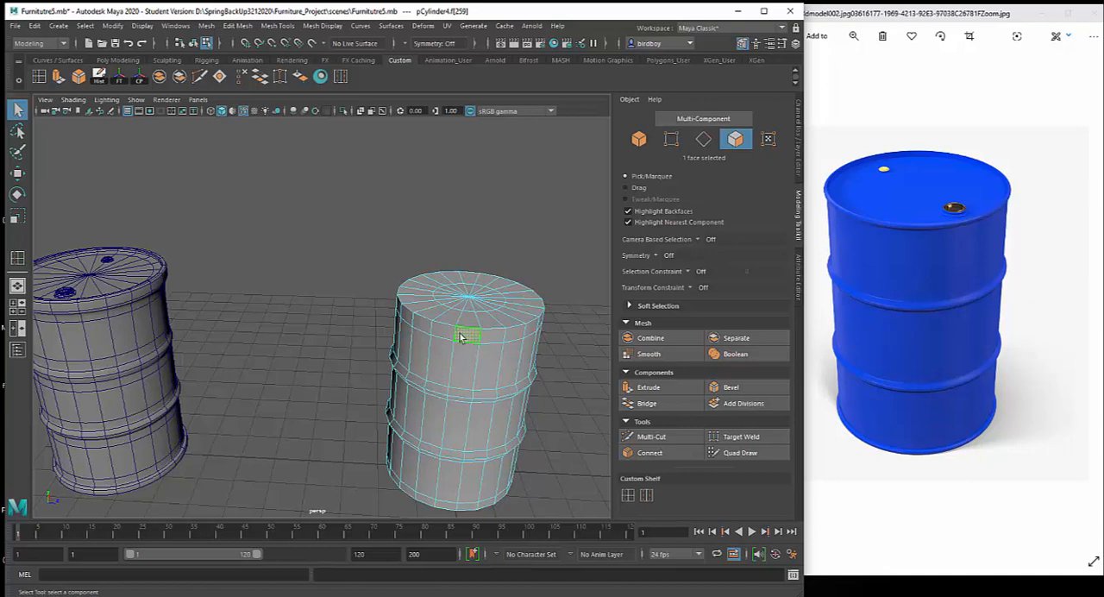
pyautogui.keyDown('shift'); pyautogui.doubleClick(446, 334); pyautogui.keyUp('shift')
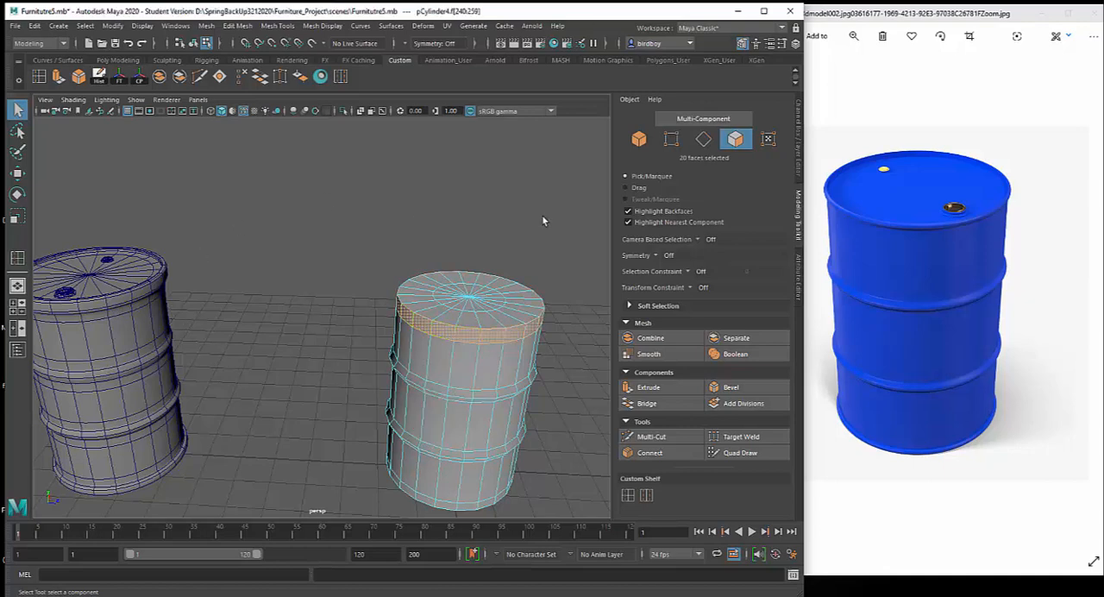
pyautogui.click(655, 387)
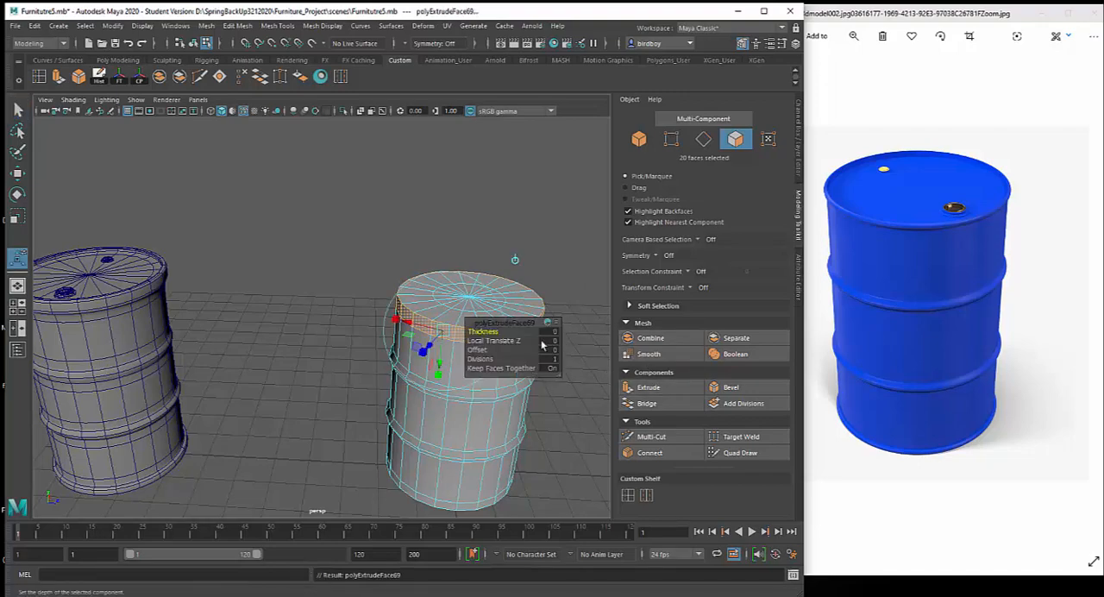
pyautogui.moveTo(425, 349); pyautogui.dragTo(429, 347)
pyautogui.keyDown('alt'); pyautogui.moveTo(472, 391); pyautogui.dragTo(352, 342); pyautogui.keyUp('alt')
# Select the face band around the new drum's bottom edge and extrude it outward by about 0.096 as a matching rim
pyautogui.moveTo(404, 411)
pyautogui.keyDown('alt'); pyautogui.mouseDown()
pyautogui.moveTo(432, 394)
pyautogui.moveTo(446, 402)
pyautogui.moveTo(395, 426)
pyautogui.mouseUp(); pyautogui.keyUp('alt')
pyautogui.click(382, 437)
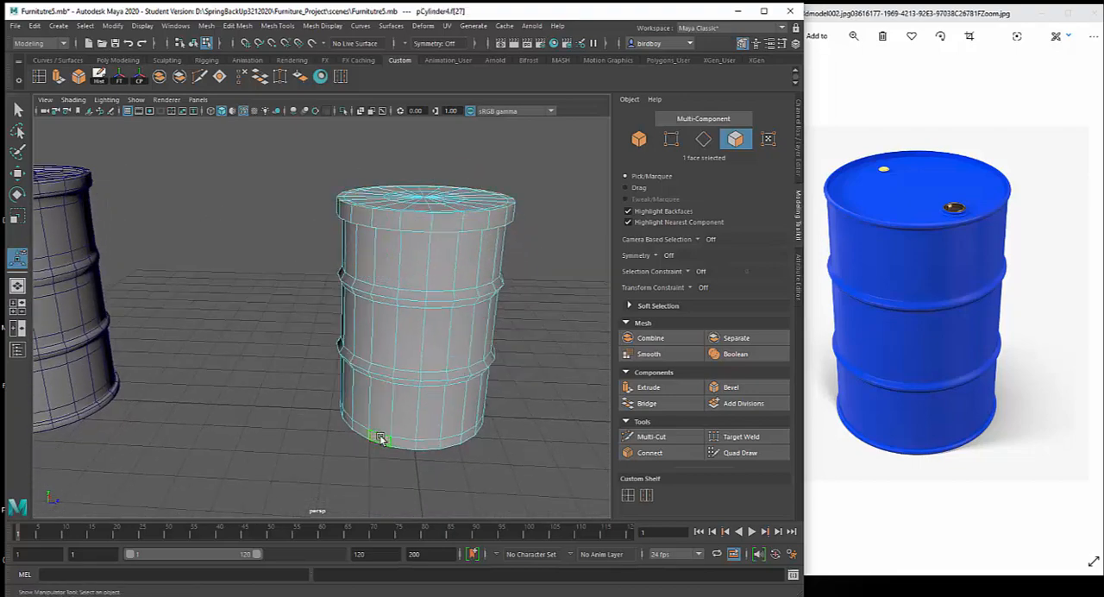
pyautogui.keyDown('shift'); pyautogui.doubleClick(400, 446); pyautogui.keyUp('shift')
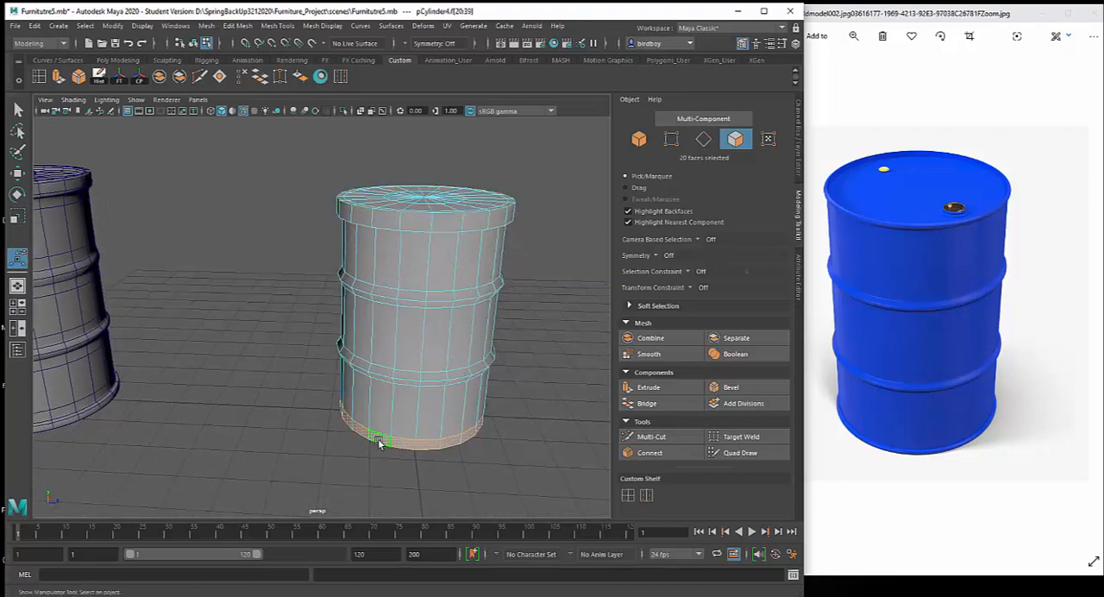
pyautogui.keyDown('alt'); pyautogui.moveTo(358, 453); pyautogui.dragTo(373, 450); pyautogui.keyUp('alt')
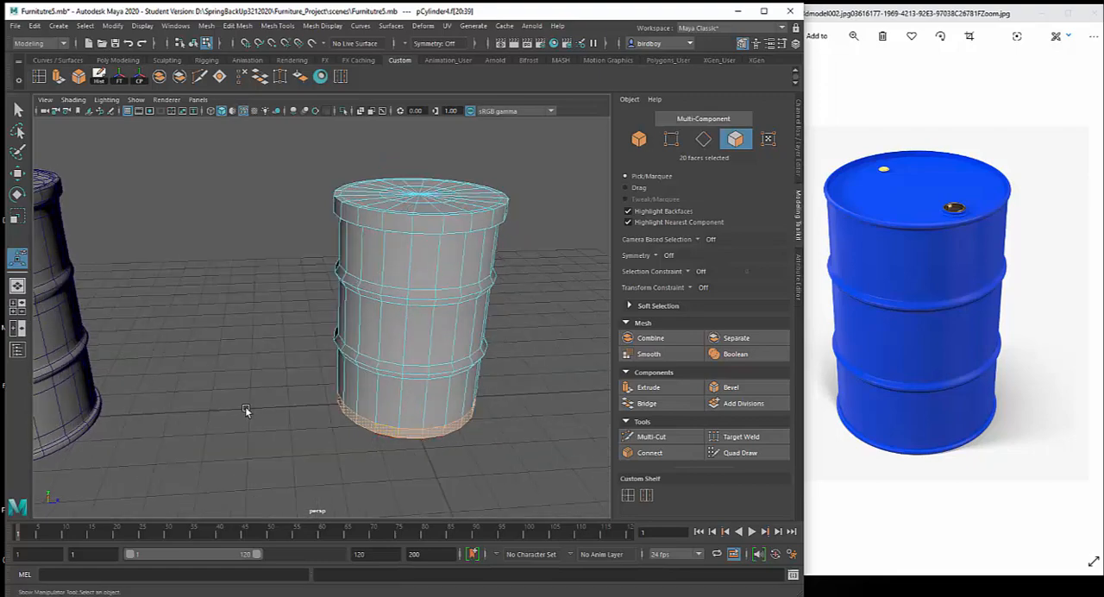
pyautogui.hotkey('ctrl', 'e')
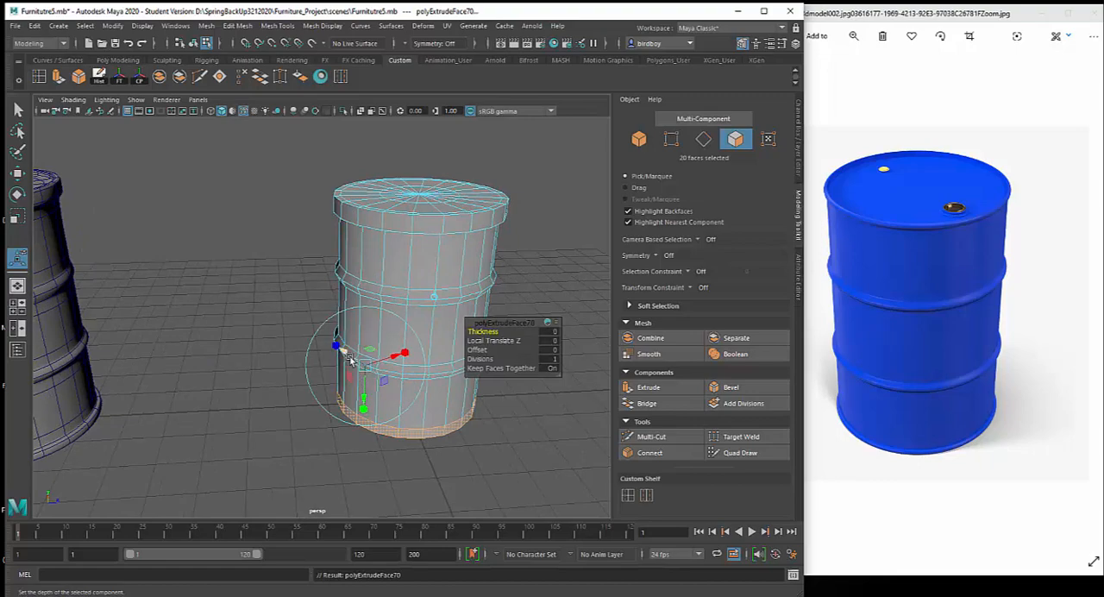
pyautogui.keyDown('alt'); pyautogui.moveTo(373, 435); pyautogui.dragTo(374, 443); pyautogui.keyUp('alt')
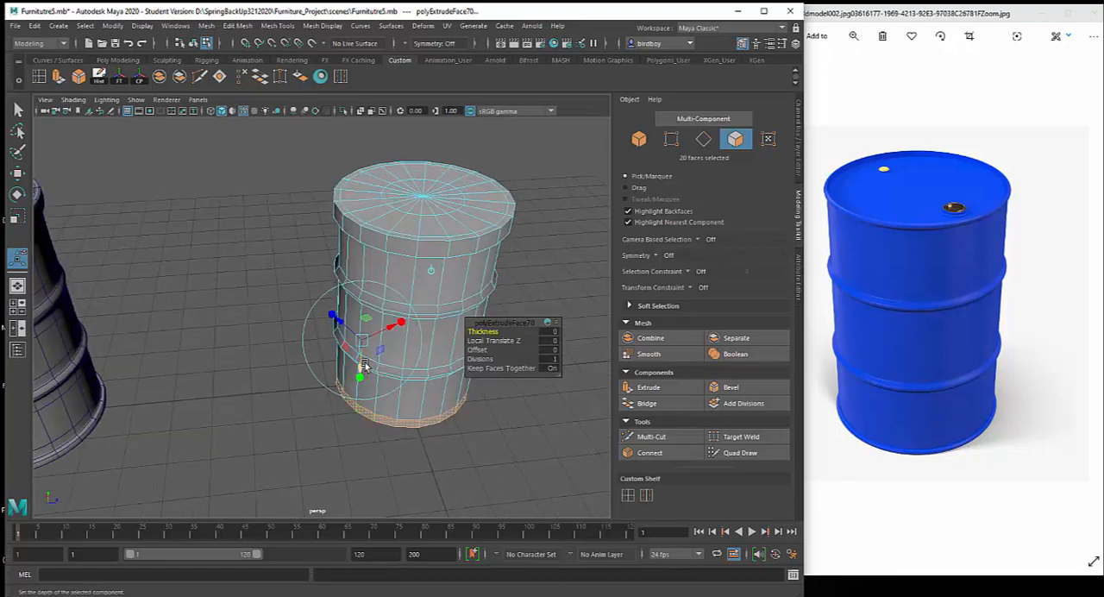
pyautogui.moveTo(341, 322); pyautogui.dragTo(338, 320)
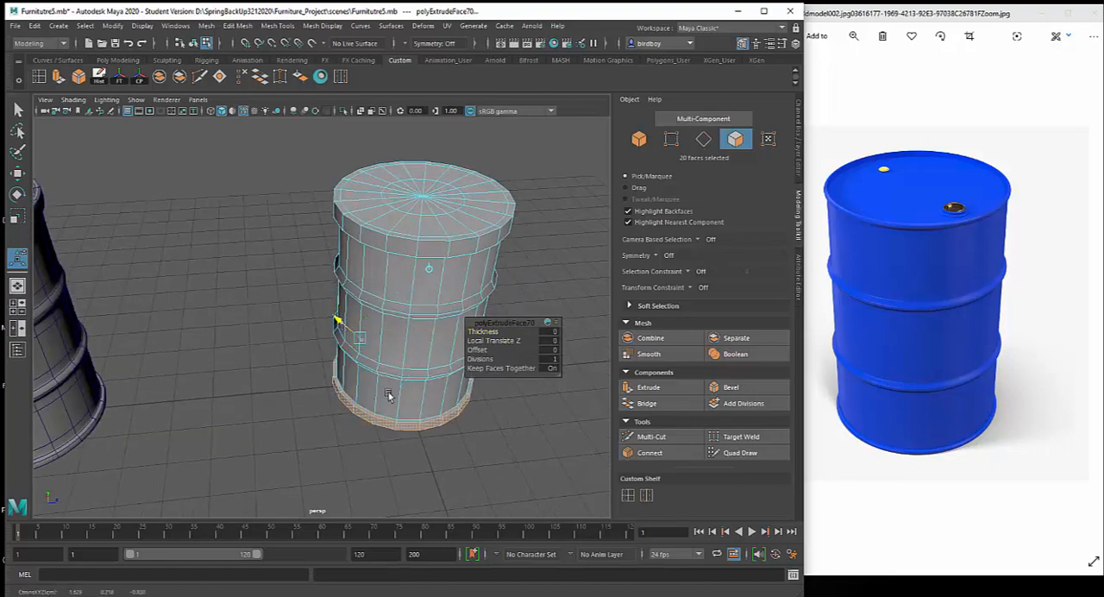
# Examine the new drum's rims and flat top from several angles and compare them with the example drum's lid
pyautogui.keyDown('alt'); pyautogui.moveTo(397, 448); pyautogui.dragTo(337, 448); pyautogui.keyUp('alt')
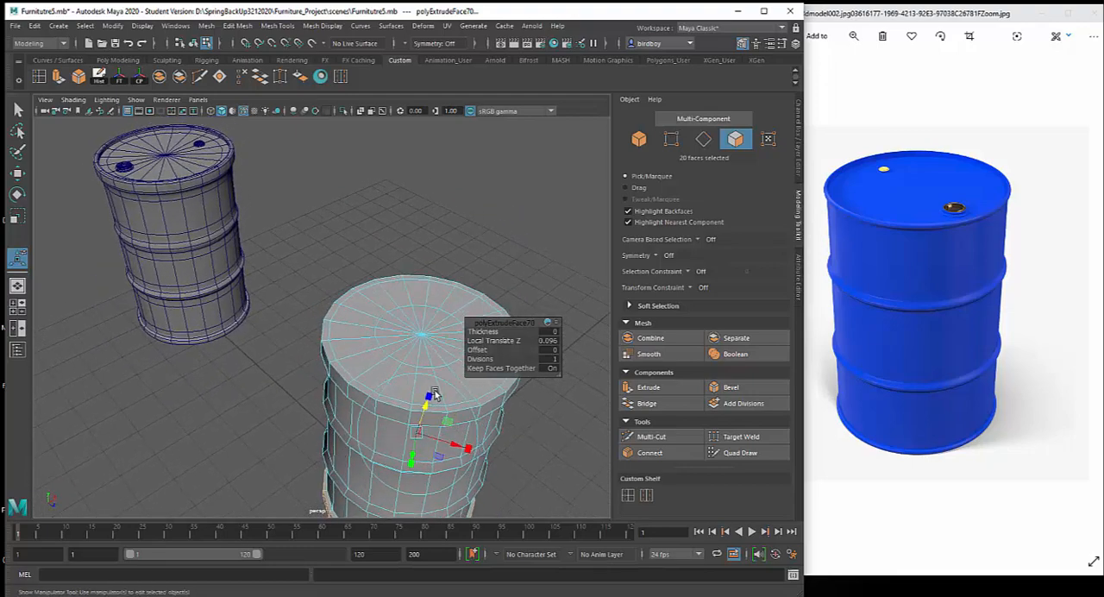
pyautogui.keyDown('alt'); pyautogui.moveTo(434, 393); pyautogui.dragTo(407, 403, button='middle'); pyautogui.keyUp('alt')
pyautogui.keyDown('alt'); pyautogui.moveTo(408, 403); pyautogui.dragTo(433, 397); pyautogui.keyUp('alt')
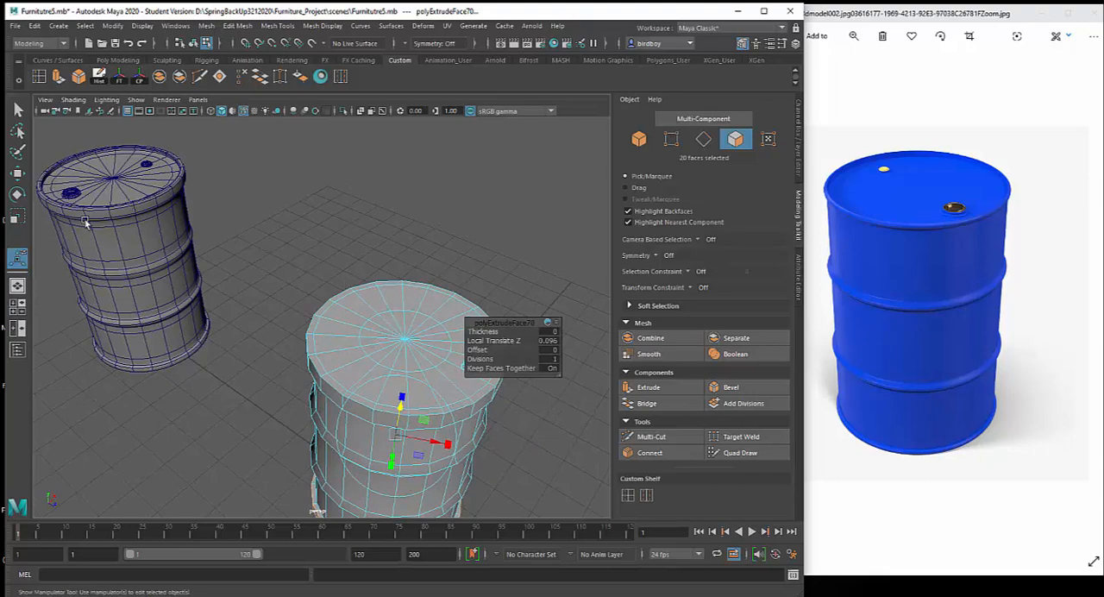
pyautogui.keyDown('alt'); pyautogui.moveTo(409, 388); pyautogui.dragTo(417, 385); pyautogui.keyUp('alt')
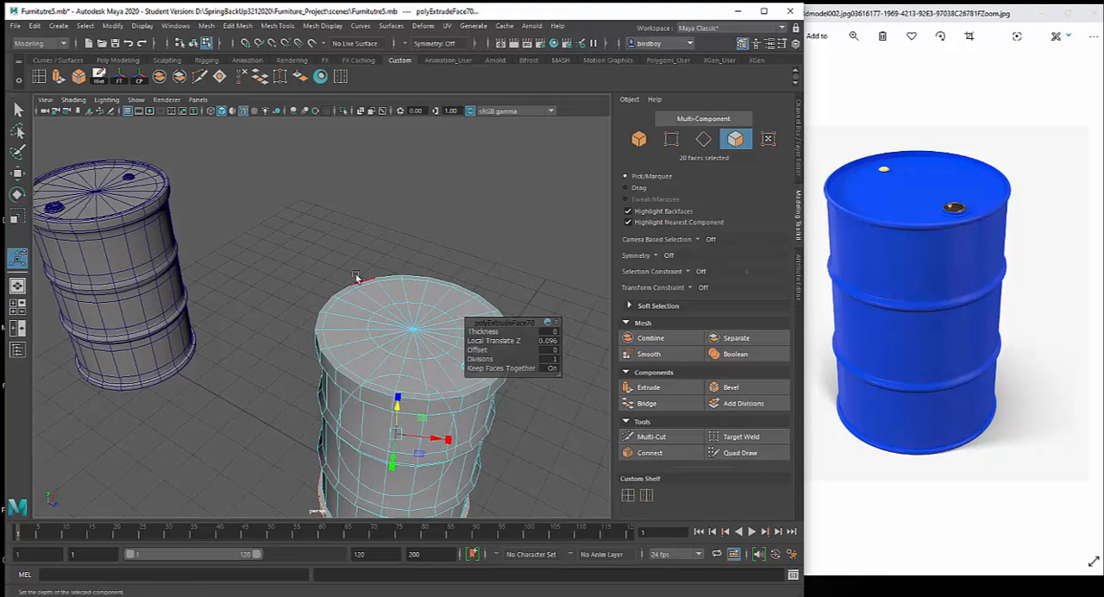
pyautogui.keyDown('alt'); pyautogui.moveTo(451, 342); pyautogui.dragTo(374, 338); pyautogui.keyUp('alt')
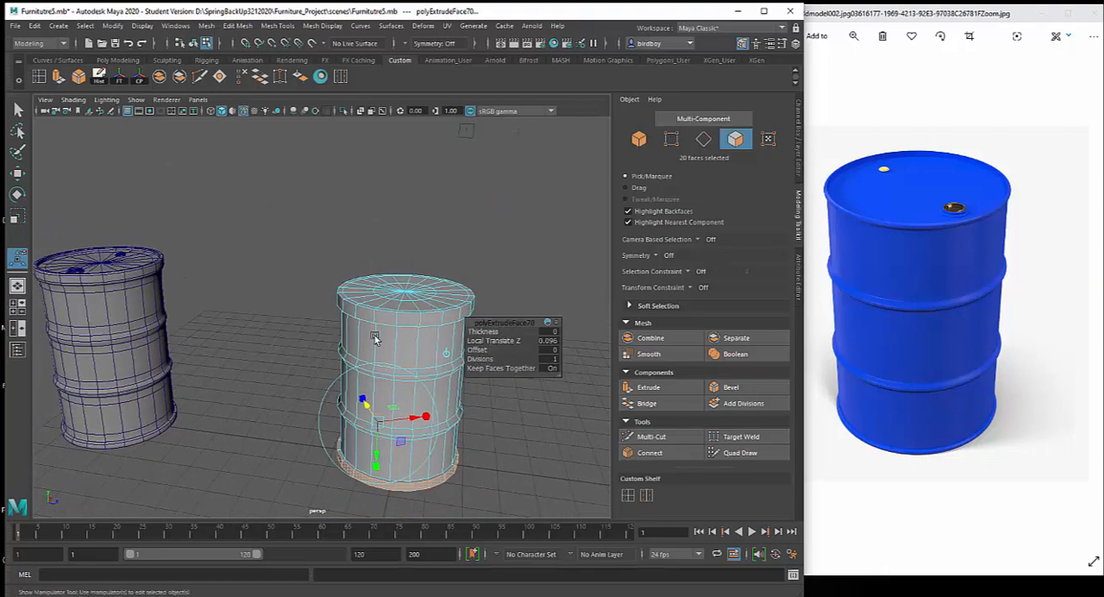
pyautogui.scroll(4, 401, 405)
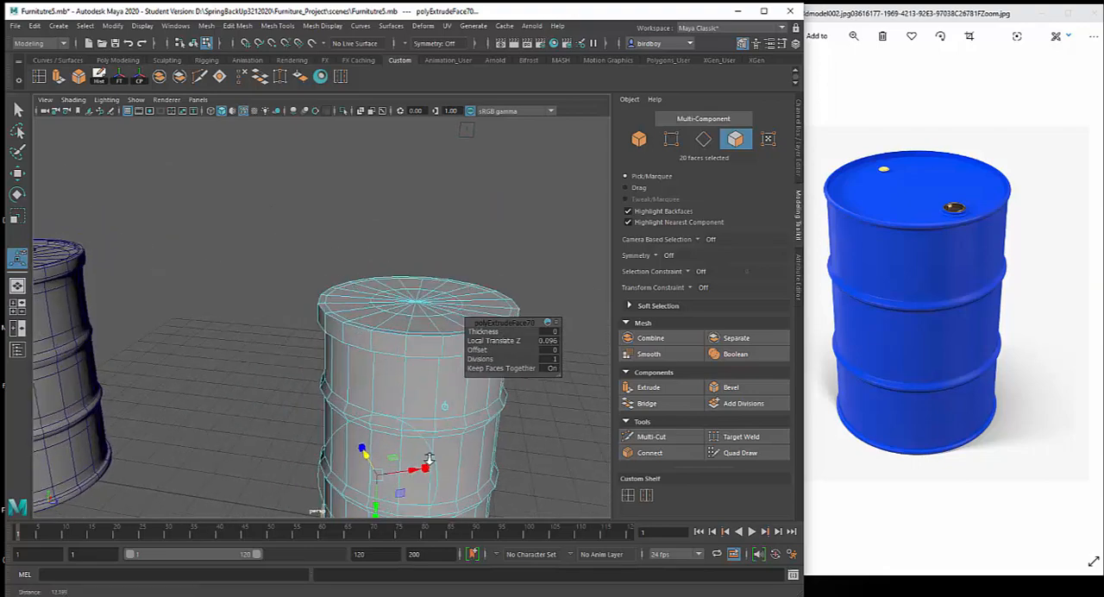
pyautogui.keyDown('alt'); pyautogui.moveTo(418, 330); pyautogui.dragTo(359, 312, button='middle'); pyautogui.keyUp('alt')
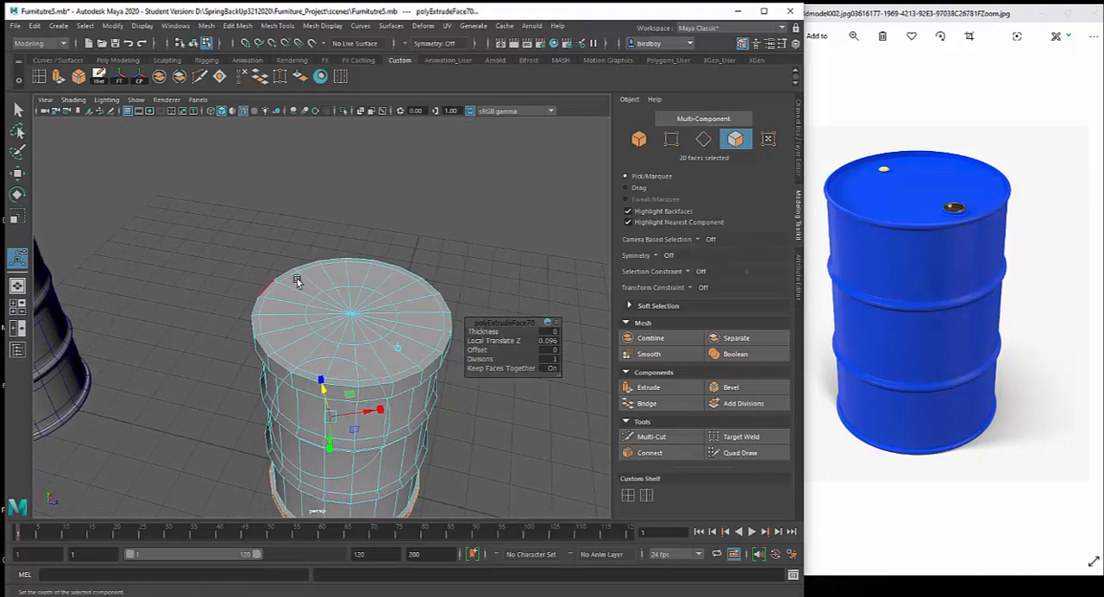
pyautogui.moveTo(297, 279); pyautogui.dragTo(296, 310, button='right')
# Paint-select the inner circle of faces on the new drum's top with the Paint Selection tool
pyautogui.click(246, 266)
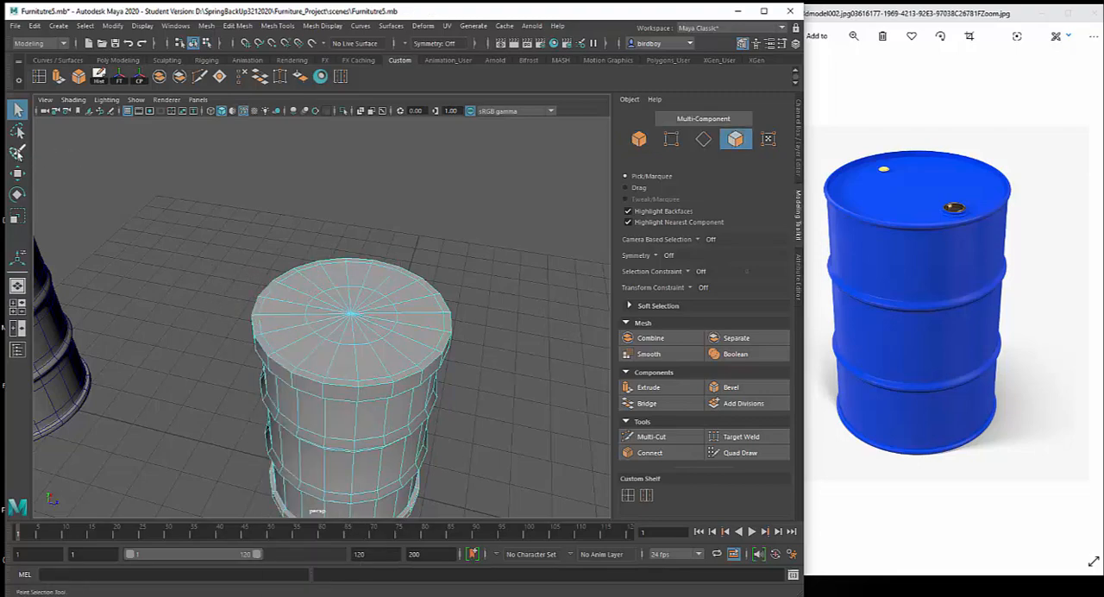
pyautogui.click(17, 153)
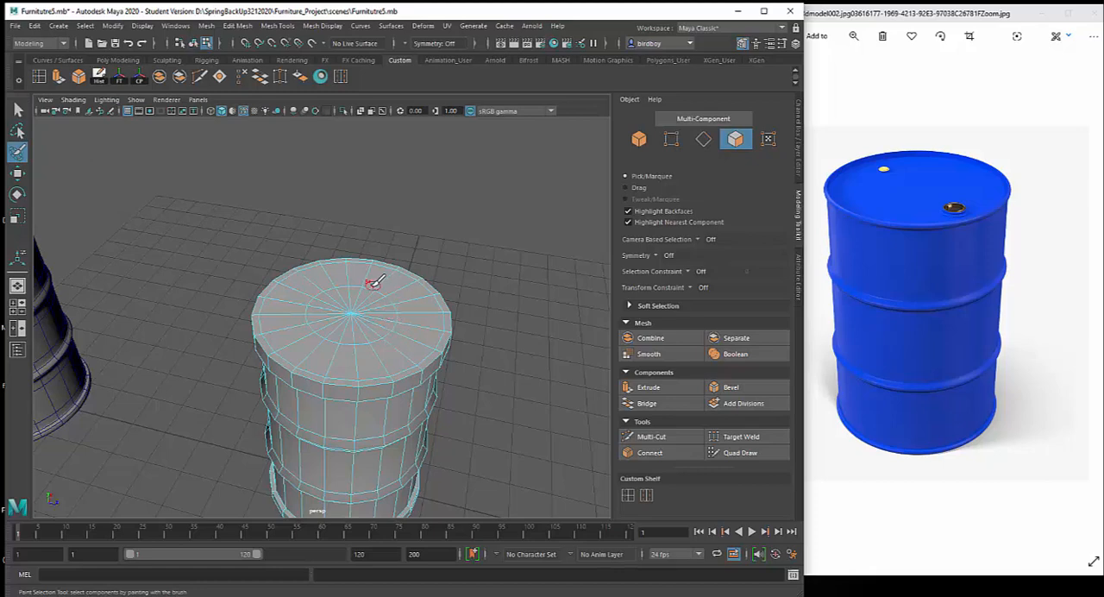
pyautogui.moveTo(330, 302); pyautogui.dragTo(309, 318)
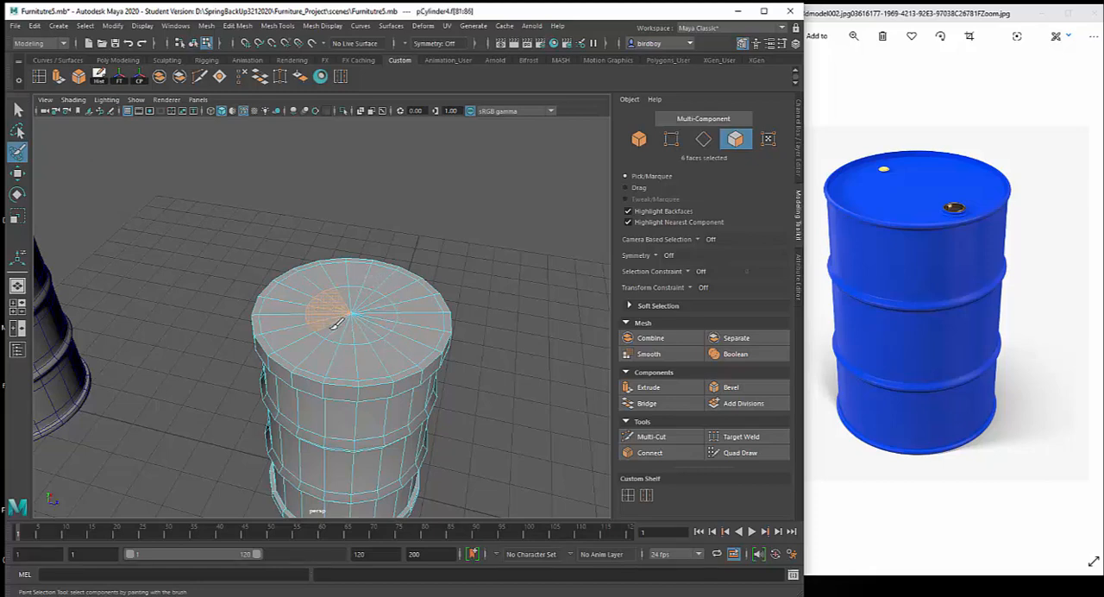
pyautogui.moveTo(329, 329)
pyautogui.mouseDown()
pyautogui.moveTo(365, 335)
pyautogui.moveTo(371, 312)
pyautogui.mouseUp()
pyautogui.click(19, 109)
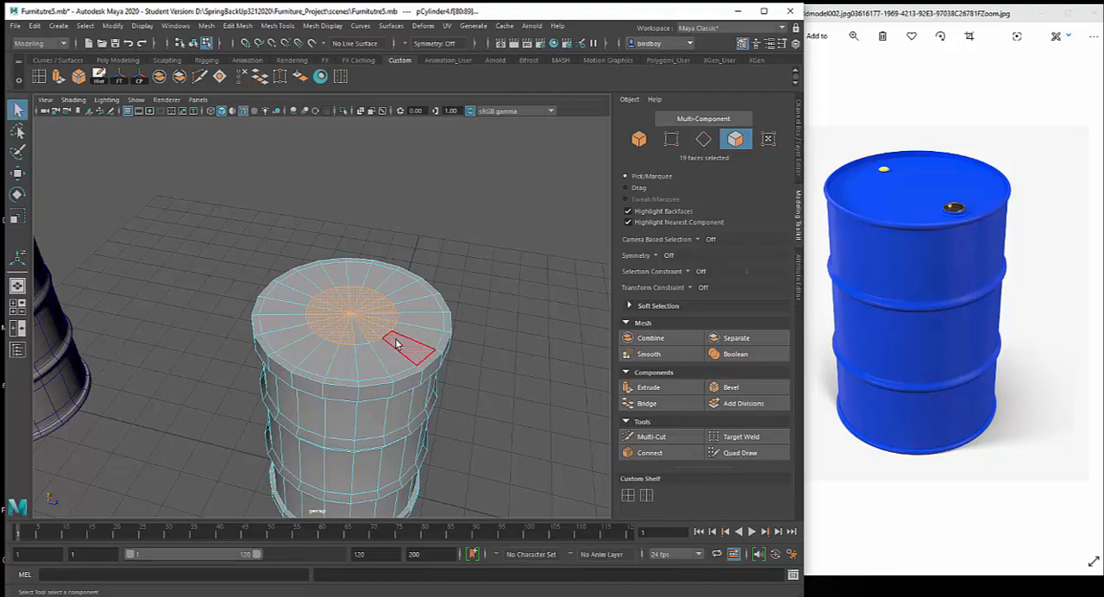
# Select all the lid faces inside the top rim from the top view, deselecting the faces caught at the drum's bottom
pyautogui.press('space')
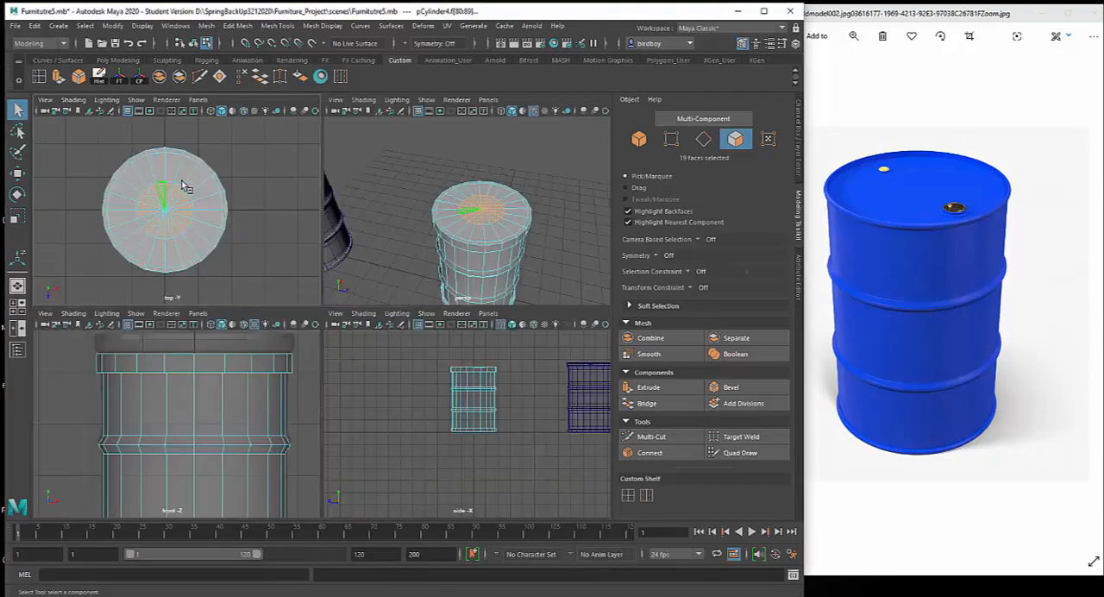
pyautogui.click(255, 168)
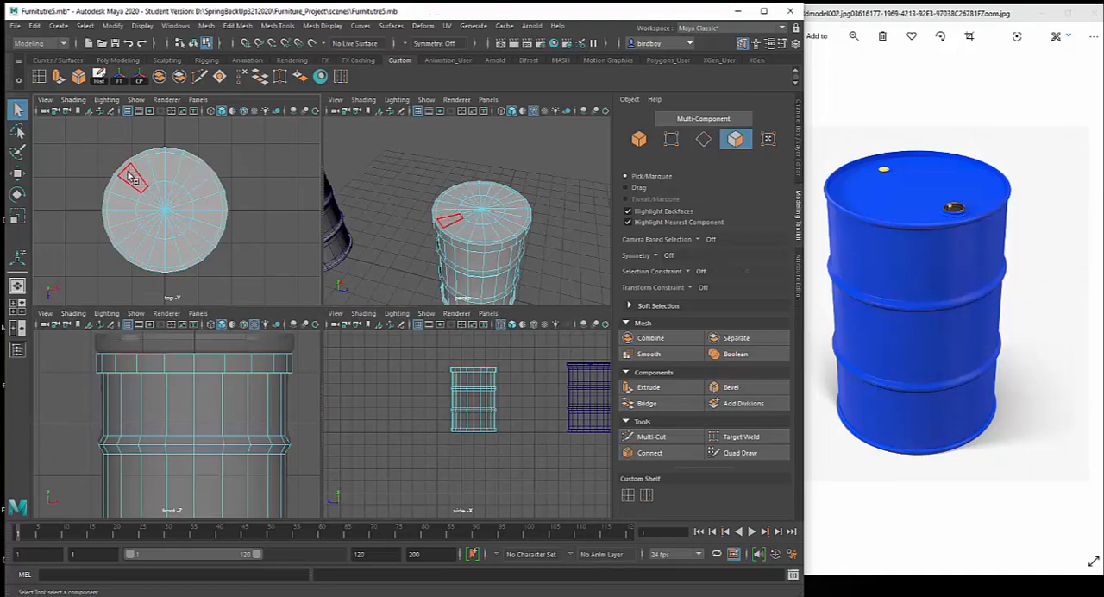
pyautogui.moveTo(196, 240); pyautogui.dragTo(201, 250)
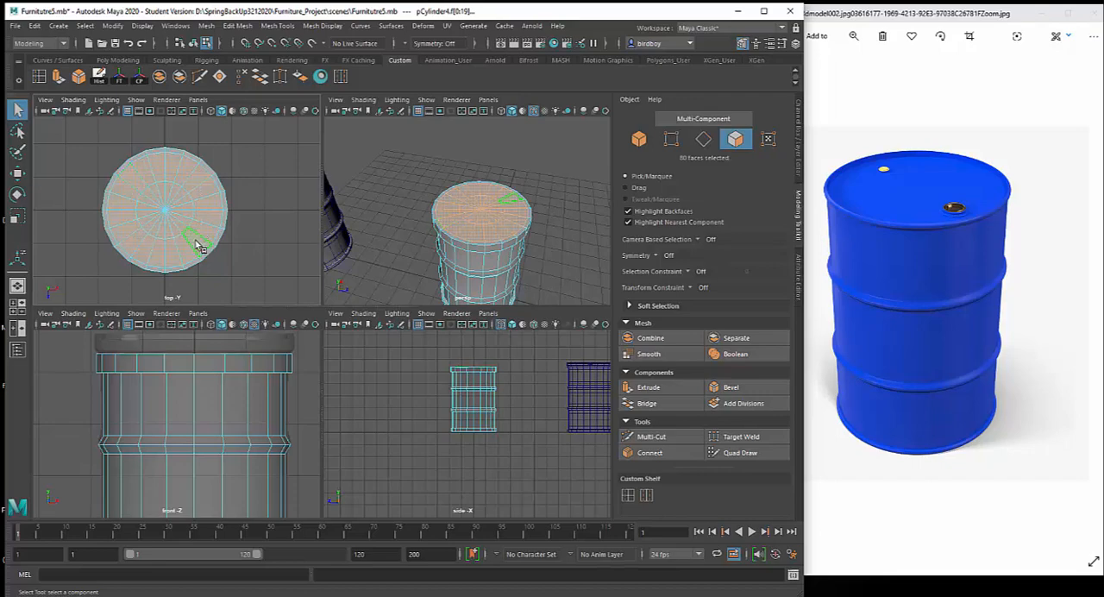
pyautogui.keyDown('alt'); pyautogui.moveTo(528, 264); pyautogui.dragTo(538, 190); pyautogui.keyUp('alt')
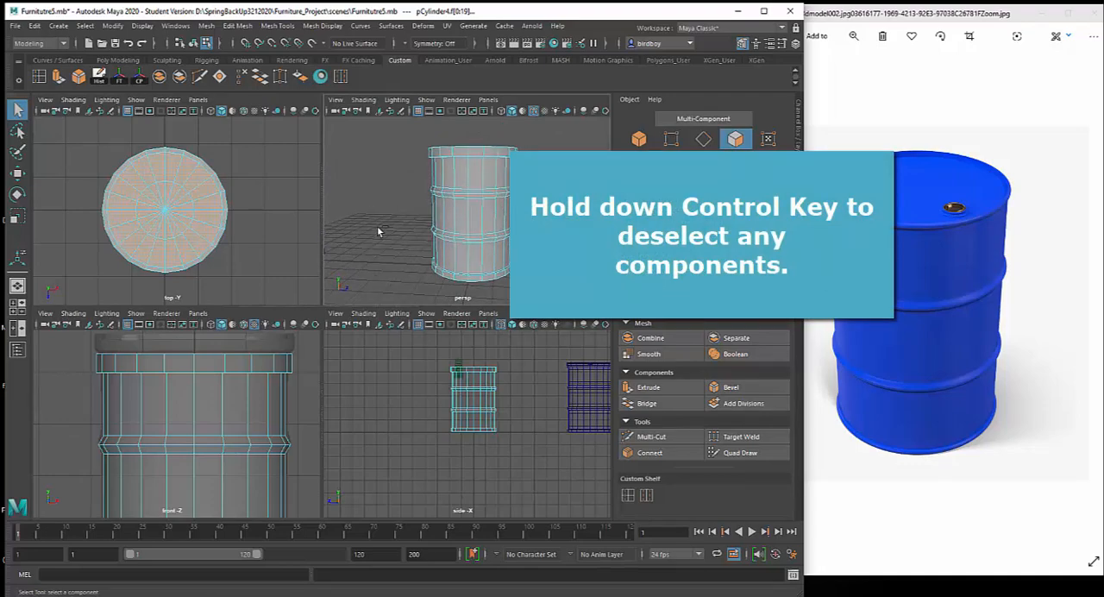
pyautogui.keyDown('ctrl'); pyautogui.moveTo(377, 228); pyautogui.dragTo(453, 307); pyautogui.keyUp('ctrl')
pyautogui.keyDown('alt'); pyautogui.moveTo(539, 226); pyautogui.dragTo(505, 245); pyautogui.keyUp('alt')
pyautogui.press('4')
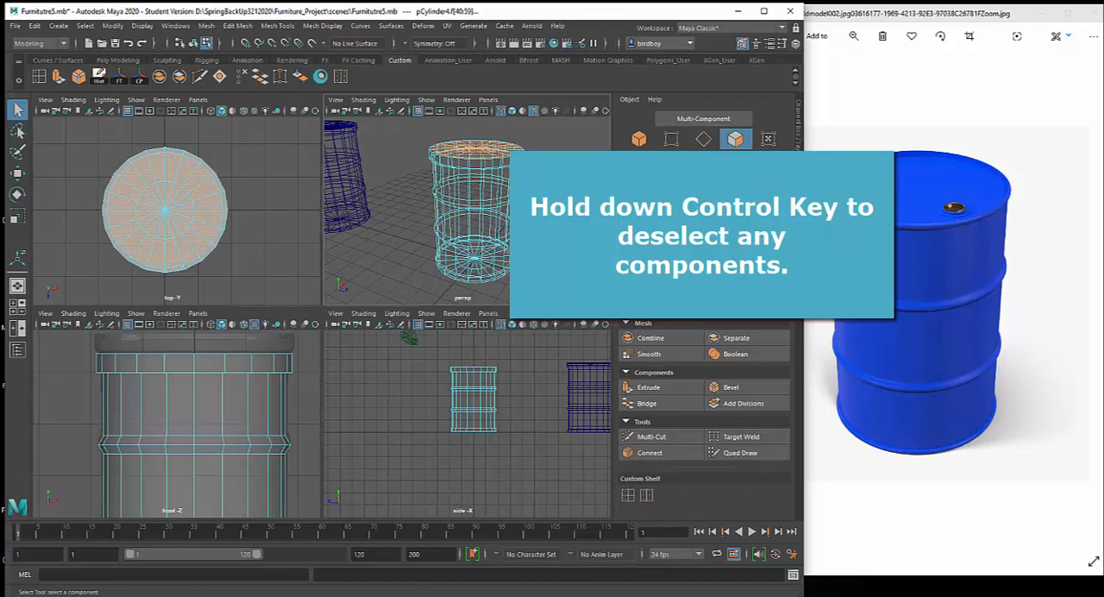
pyautogui.press('5')
pyautogui.press('space')
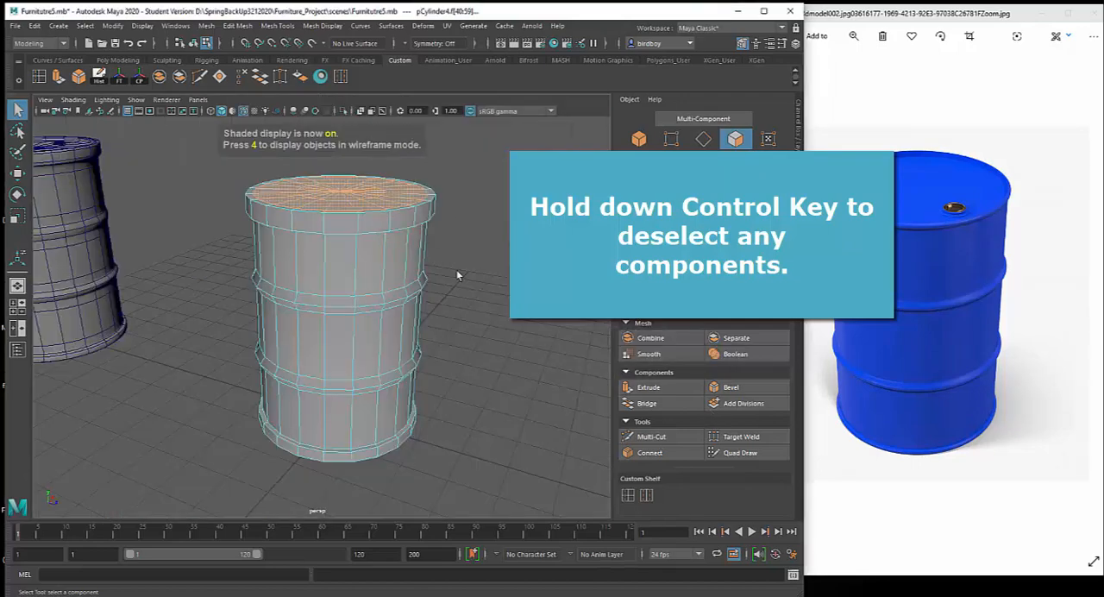
# Extrude the selected lid faces downward to recess the drum's top inside its rim
pyautogui.keyDown('alt'); pyautogui.moveTo(442, 263); pyautogui.dragTo(464, 322); pyautogui.keyUp('alt')
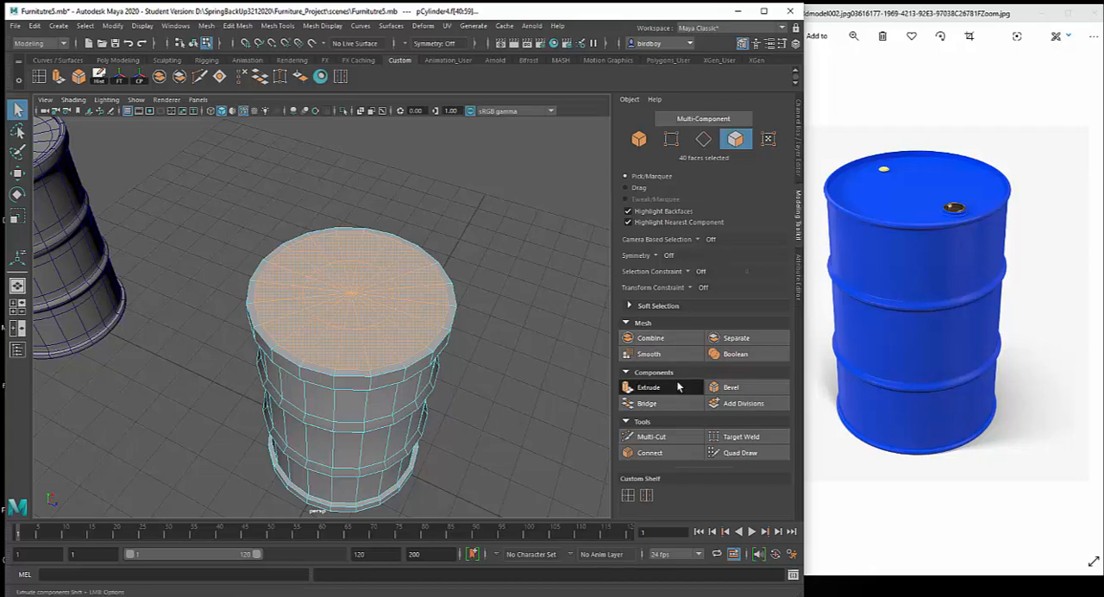
pyautogui.click(651, 388)
pyautogui.keyDown('alt'); pyautogui.moveTo(425, 259); pyautogui.dragTo(451, 244); pyautogui.keyUp('alt')
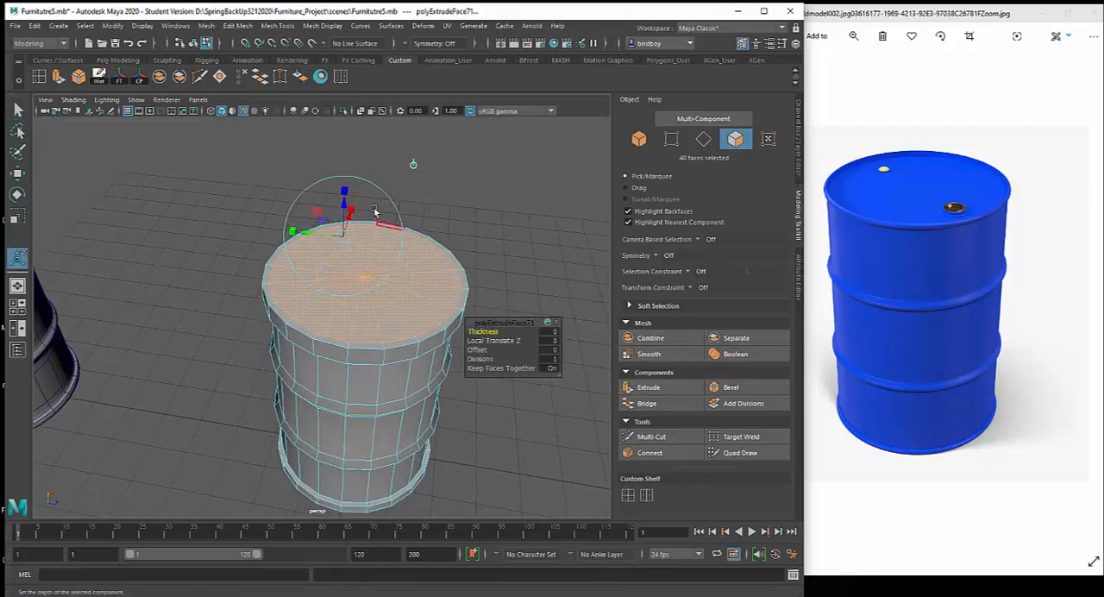
pyautogui.moveTo(344, 200); pyautogui.dragTo(345, 219)
pyautogui.keyDown('alt'); pyautogui.moveTo(429, 281); pyautogui.dragTo(420, 389); pyautogui.keyUp('alt')
# Select only the inner circle of faces on the recessed lid, deselecting the faces caught at the drum's bottom
pyautogui.click(460, 286)
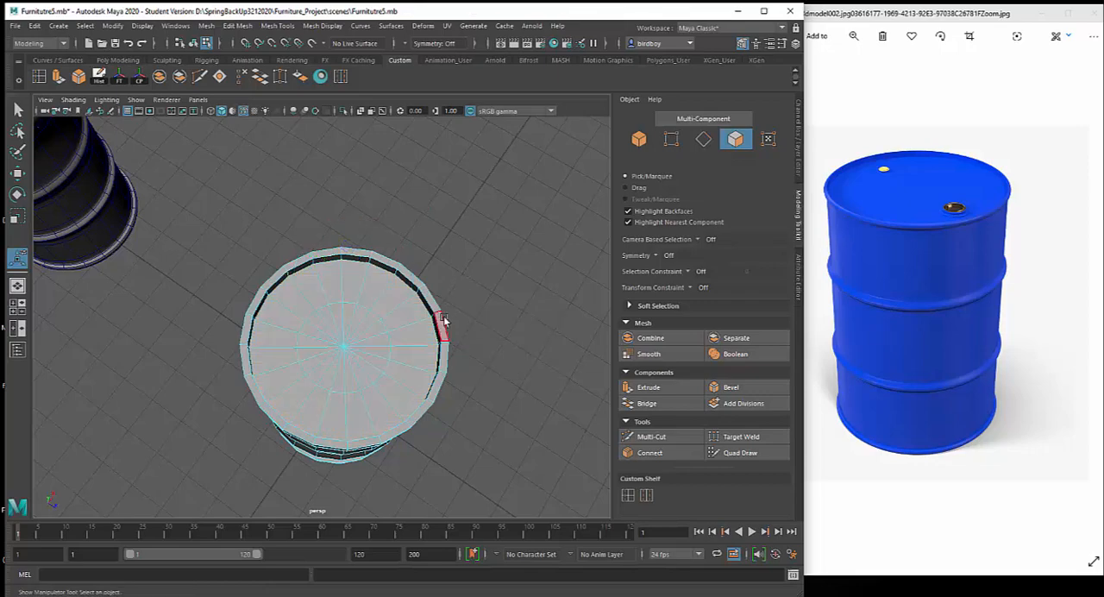
pyautogui.keyDown('alt'); pyautogui.moveTo(443, 320); pyautogui.dragTo(443, 316); pyautogui.keyUp('alt')
pyautogui.moveTo(336, 340); pyautogui.dragTo(359, 360)
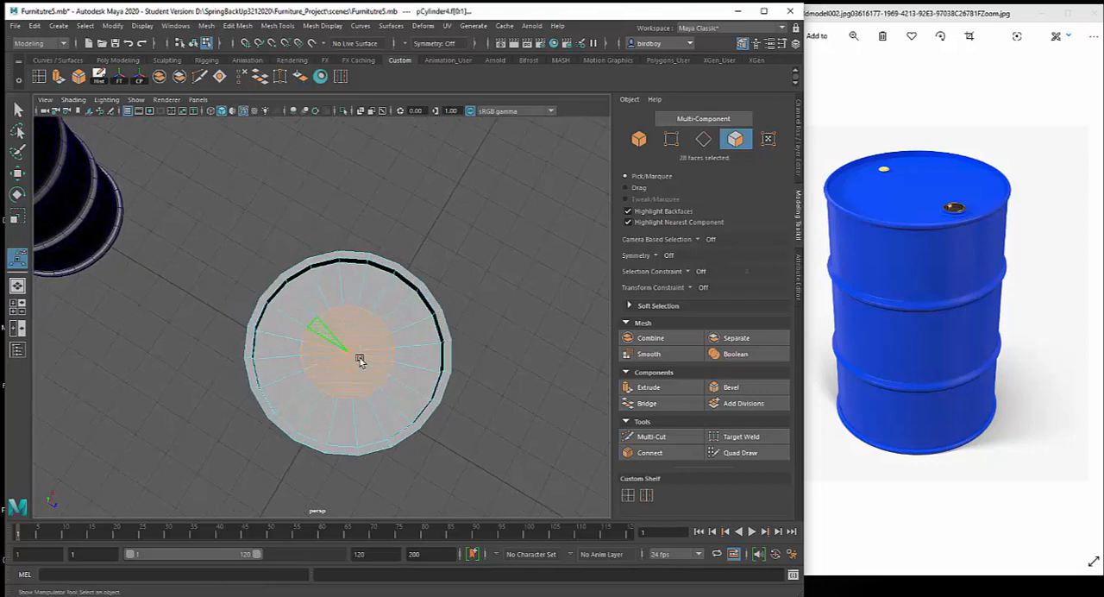
pyautogui.keyDown('alt'); pyautogui.moveTo(505, 412); pyautogui.dragTo(525, 361); pyautogui.keyUp('alt')
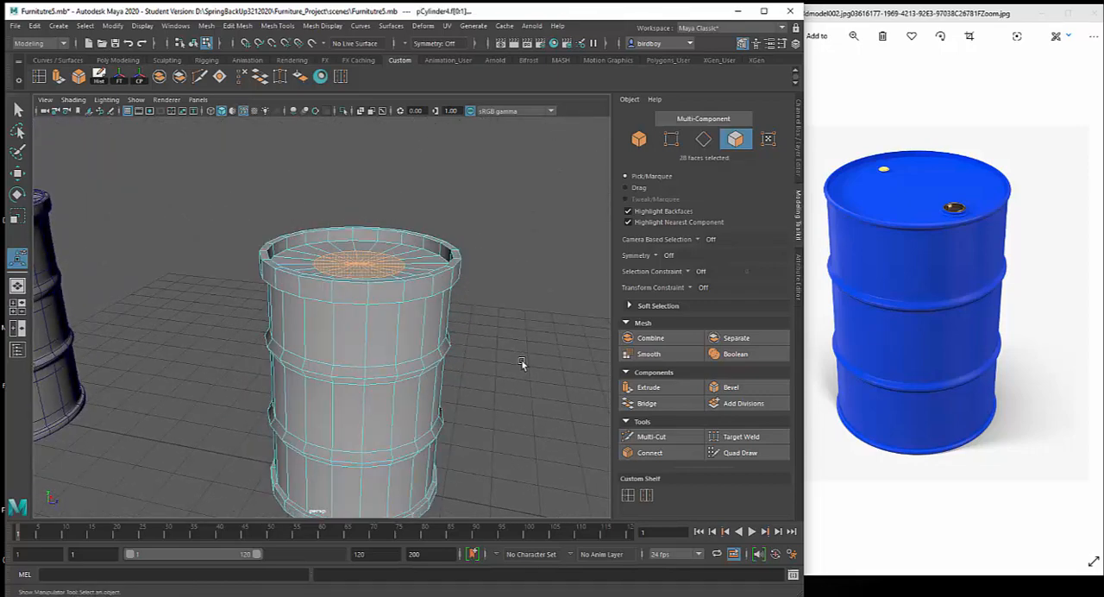
pyautogui.press('4')
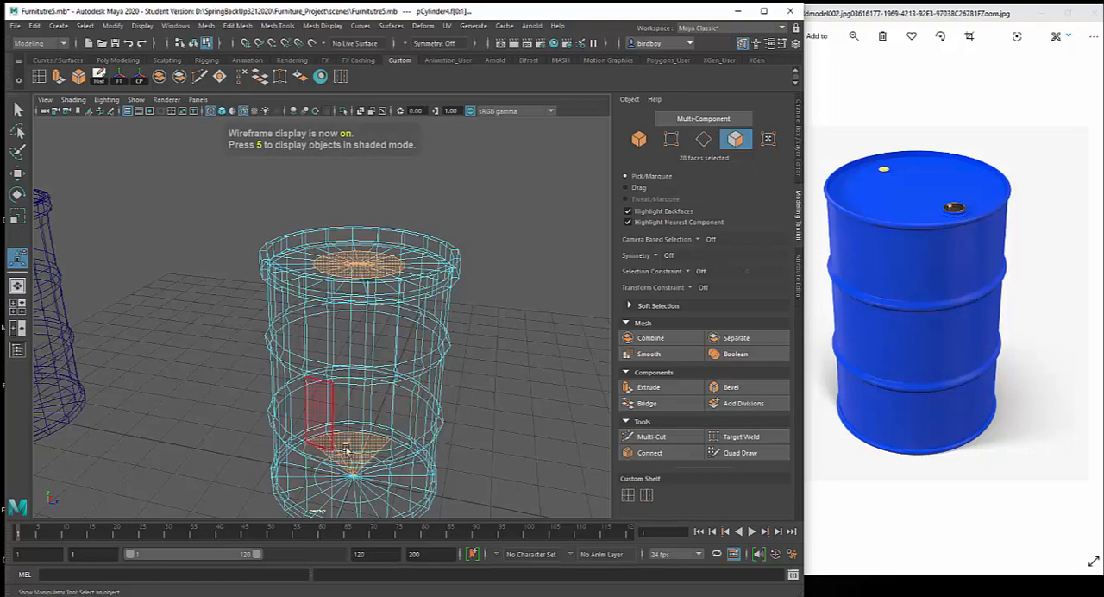
pyautogui.moveTo(185, 384); pyautogui.dragTo(490, 500)
pyautogui.press('5')
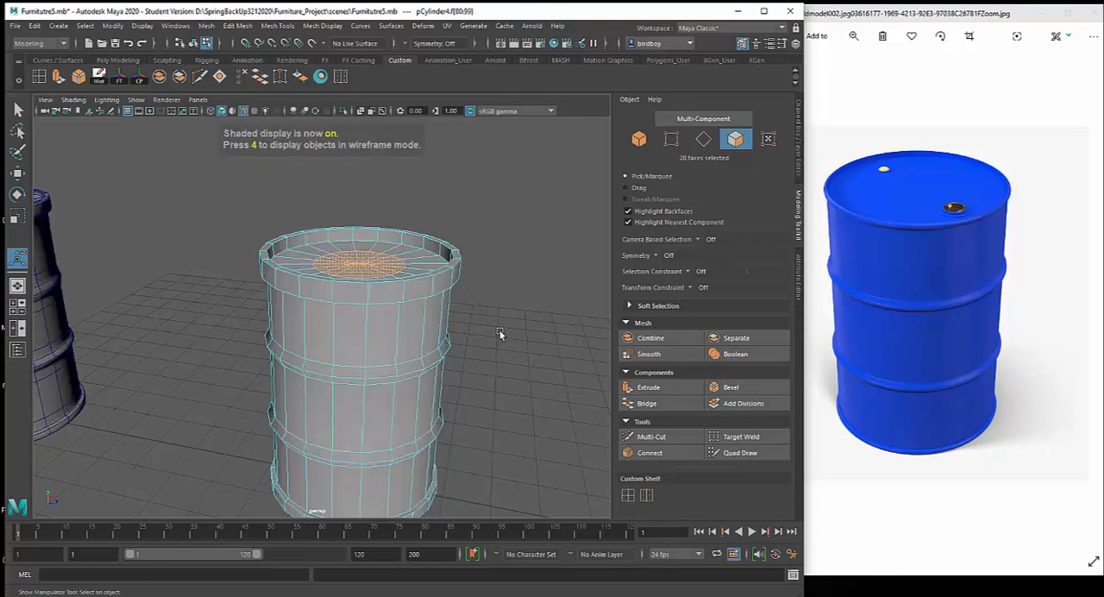
pyautogui.keyDown('alt'); pyautogui.moveTo(492, 329); pyautogui.dragTo(486, 345); pyautogui.keyUp('alt')
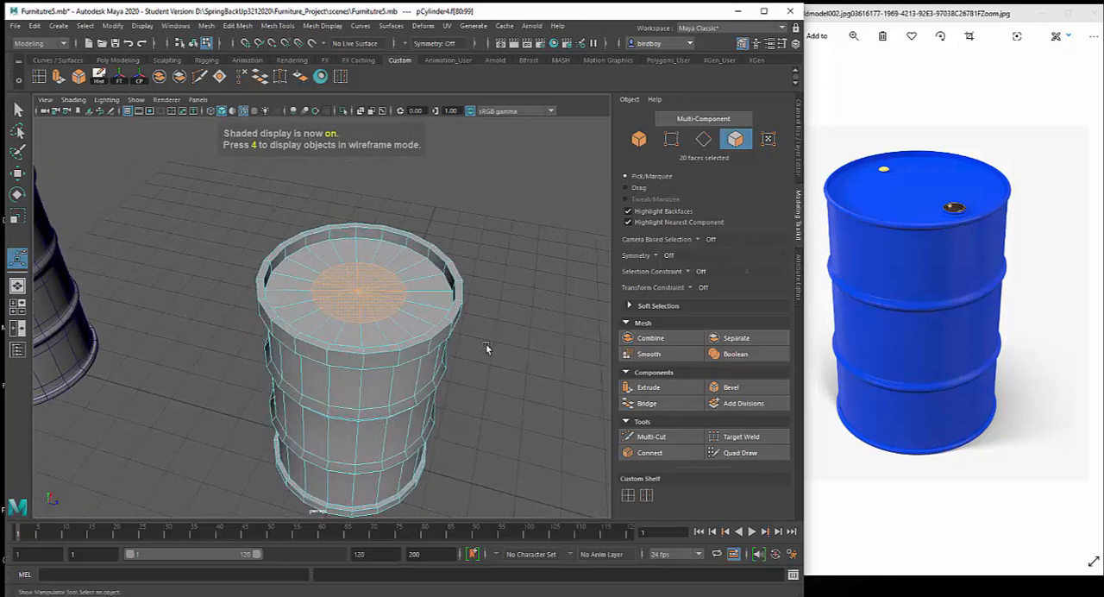
# Scale the selected inner circle of lid faces outward about 1.7 times in X and Z, bringing its edge close to the rim
pyautogui.press('r')
pyautogui.moveTo(364, 292); pyautogui.dragTo(412, 307)
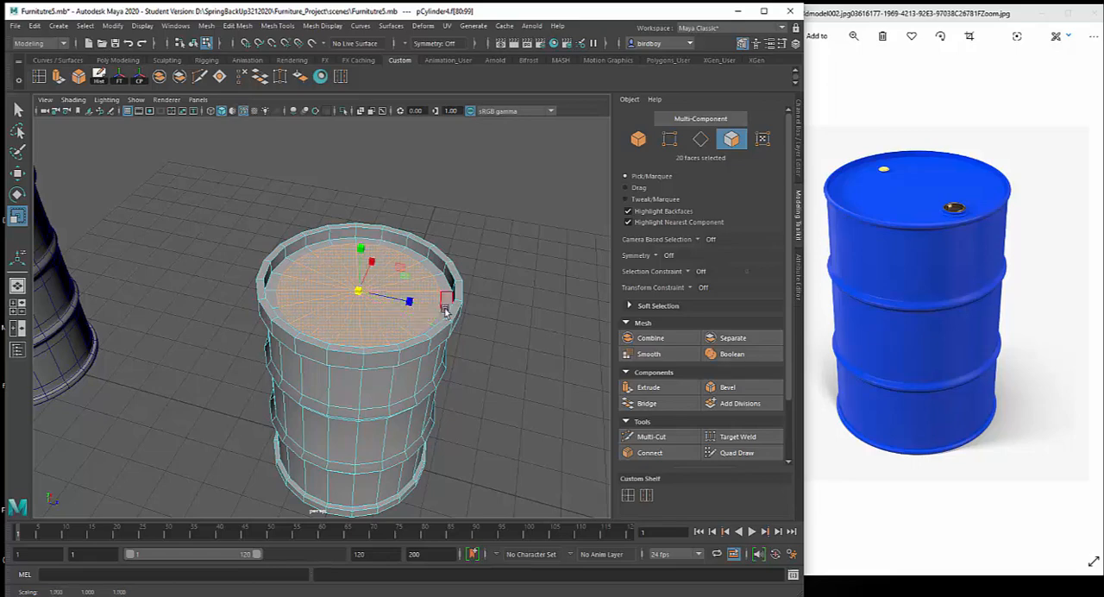
pyautogui.keyDown('alt'); pyautogui.moveTo(398, 314); pyautogui.dragTo(431, 341, button='middle'); pyautogui.keyUp('alt')
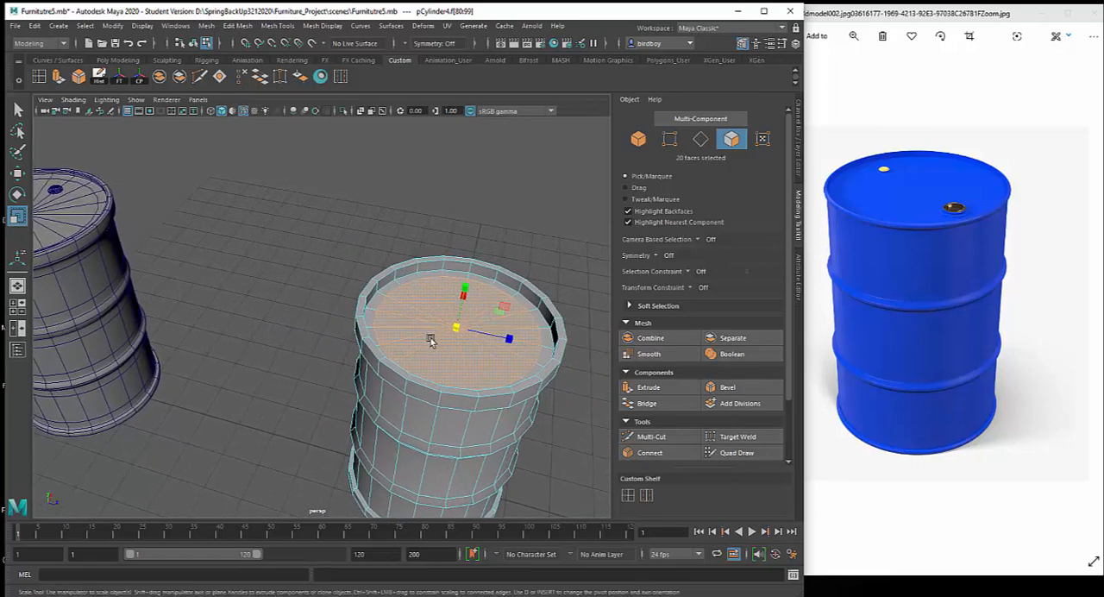
pyautogui.keyDown('alt'); pyautogui.moveTo(496, 348); pyautogui.dragTo(480, 319); pyautogui.keyUp('alt')
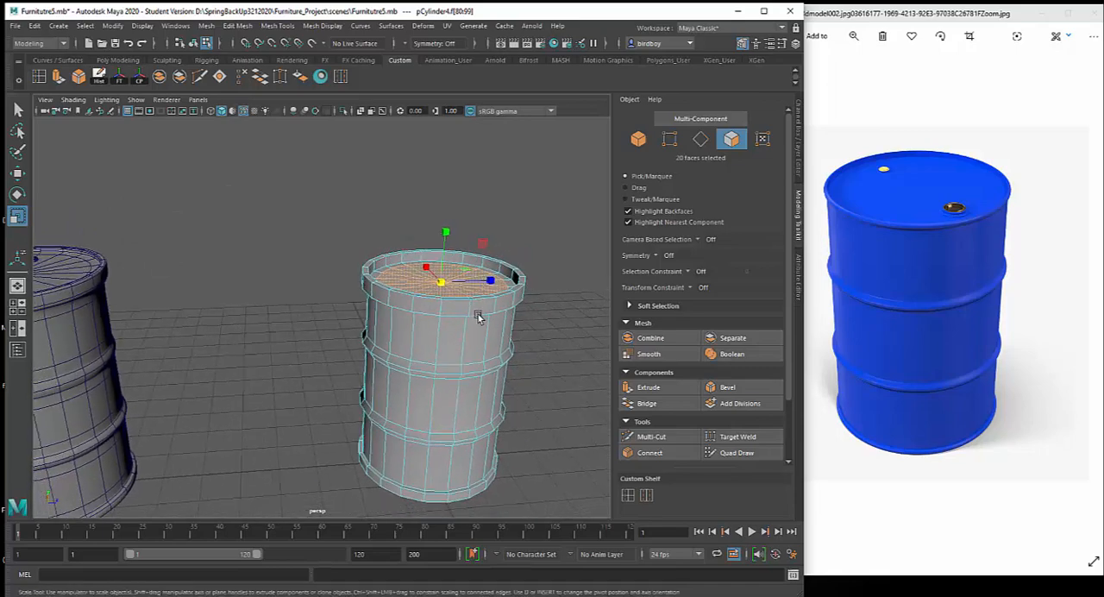
# Return to object mode and preview the new drum smoothed, then restore its unsmoothed display
pyautogui.click(468, 325)
pyautogui.moveTo(468, 325); pyautogui.dragTo(520, 290, button='right')
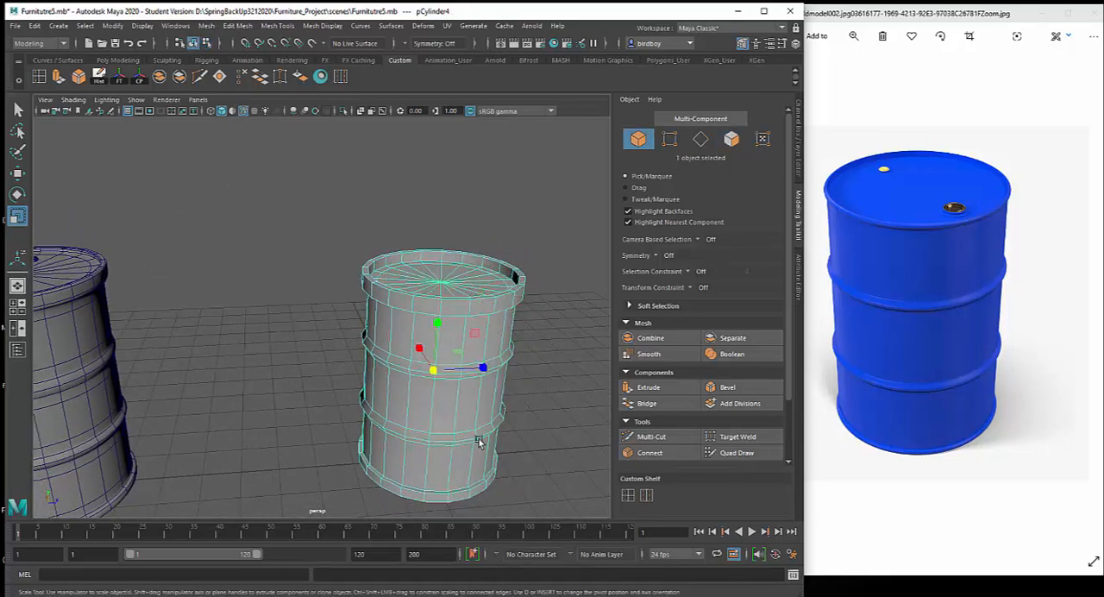
pyautogui.press('3')
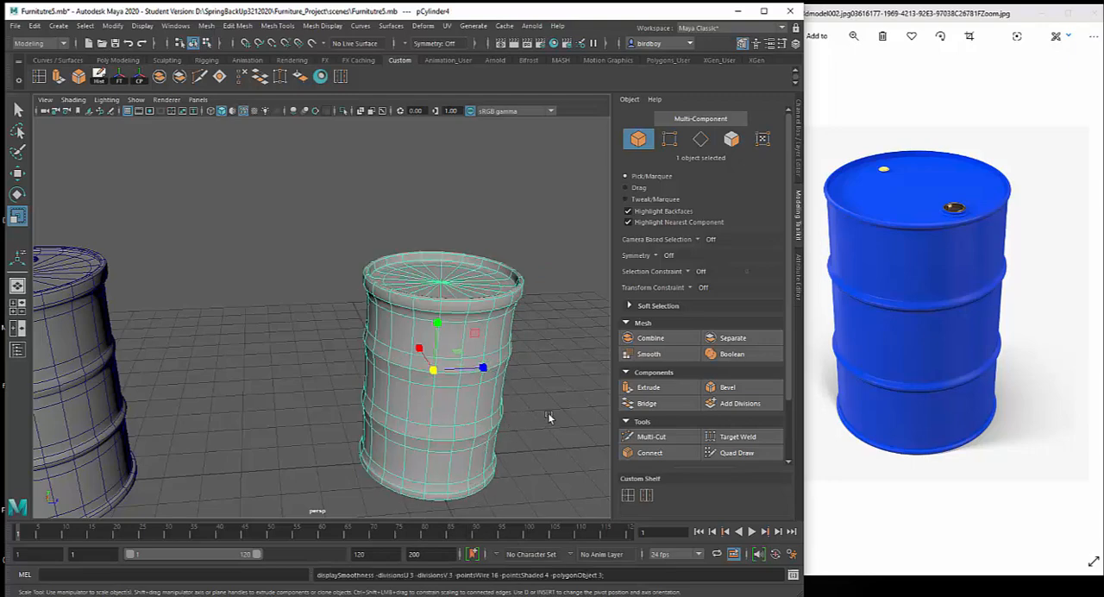
pyautogui.keyDown('alt'); pyautogui.moveTo(548, 412); pyautogui.dragTo(488, 409); pyautogui.keyUp('alt')
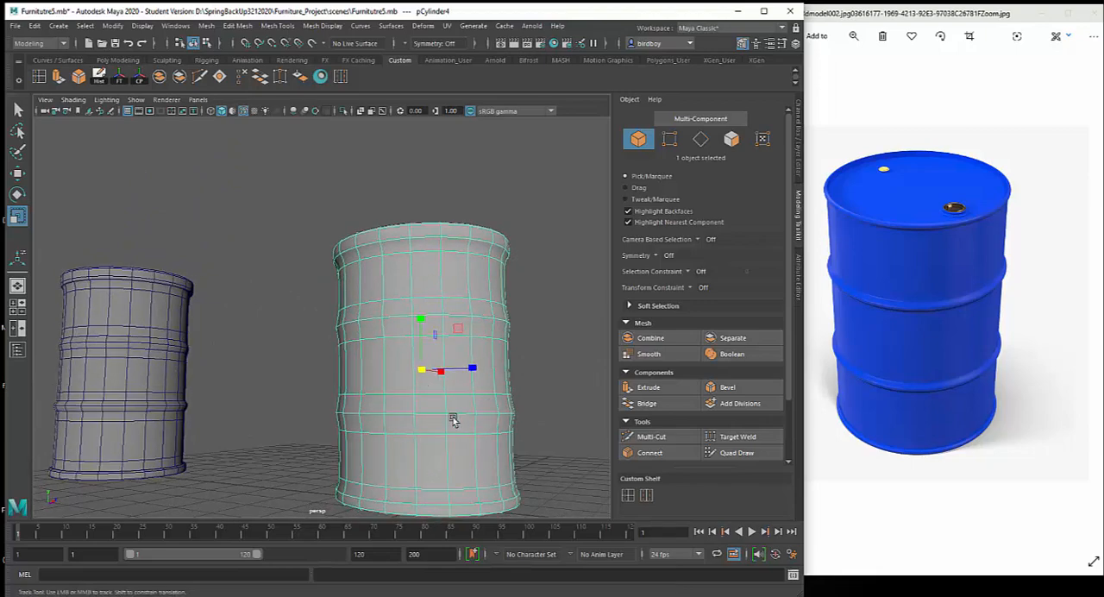
pyautogui.press('1')
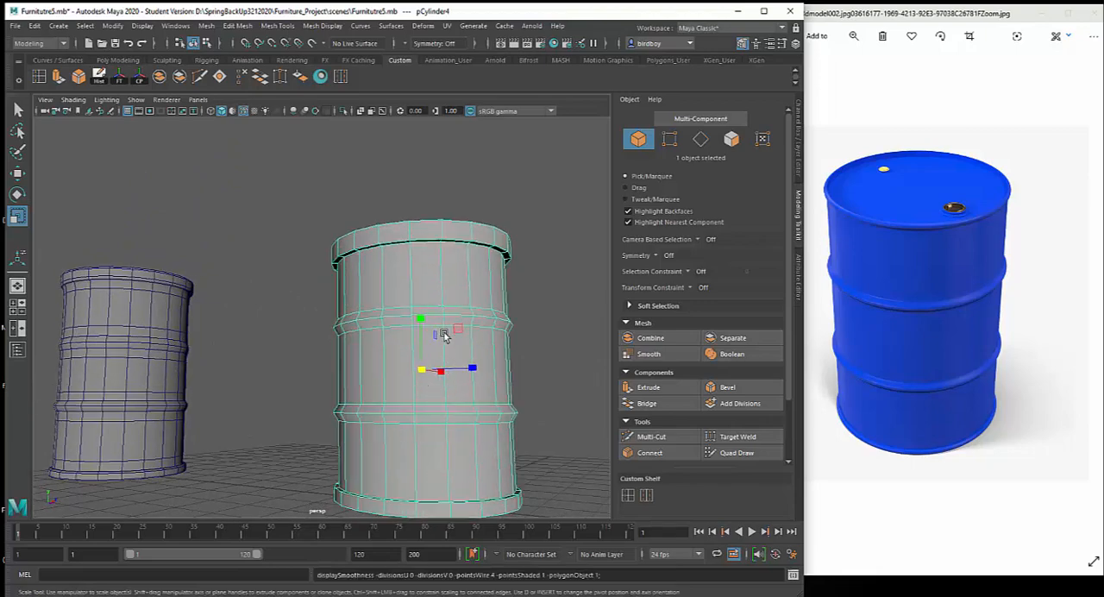
# Select the edge loops directly above and below both ridges around the new drum's body
pyautogui.scroll(5, 444, 335)
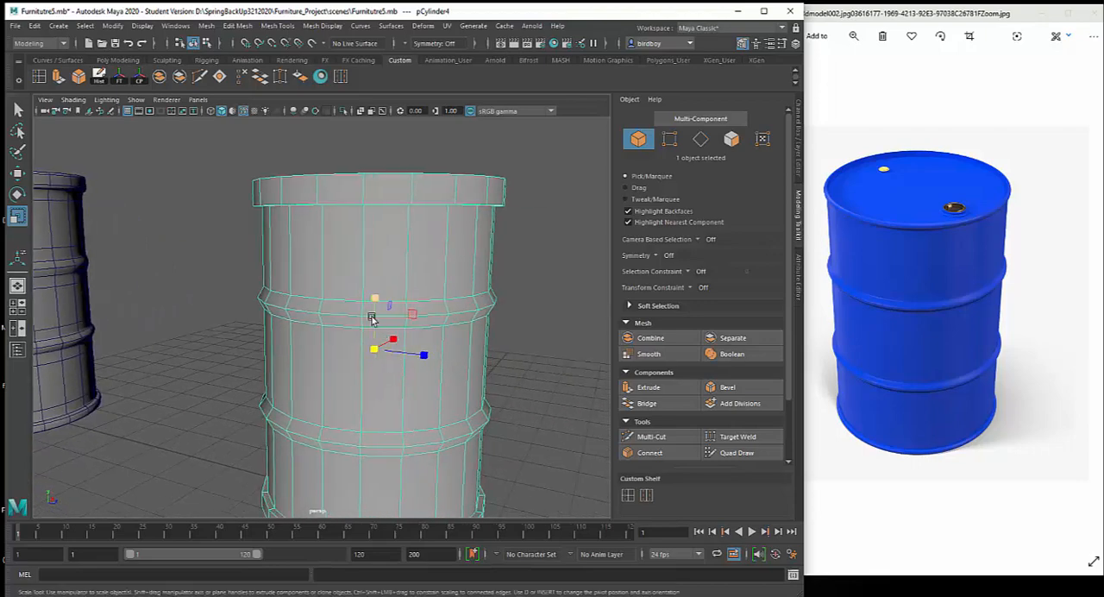
pyautogui.moveTo(371, 319); pyautogui.dragTo(349, 263, button='right')
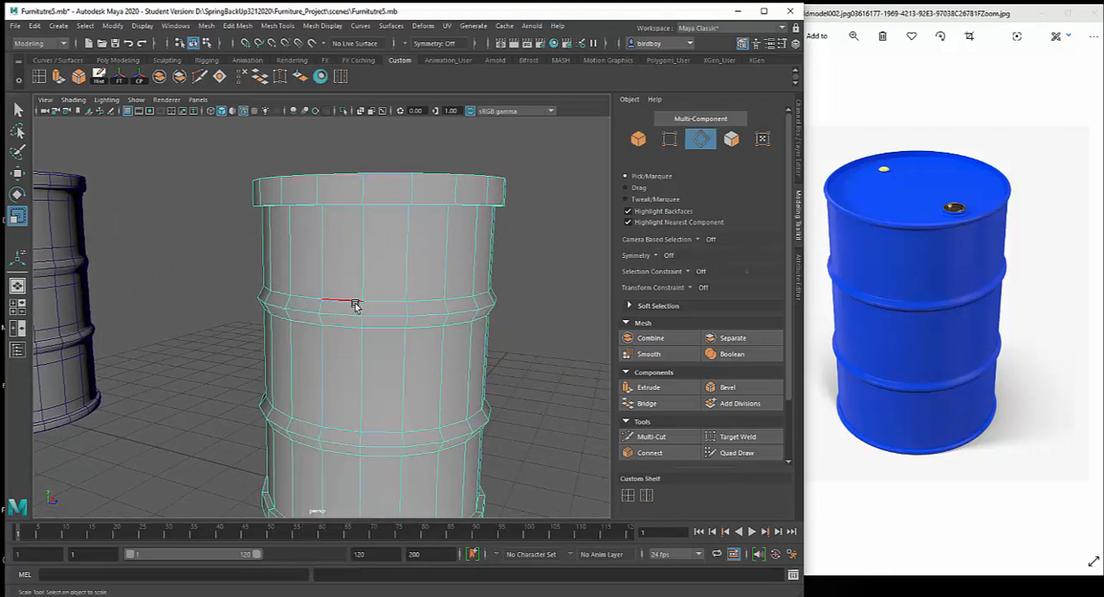
pyautogui.click(355, 305)
pyautogui.doubleClick(430, 303)
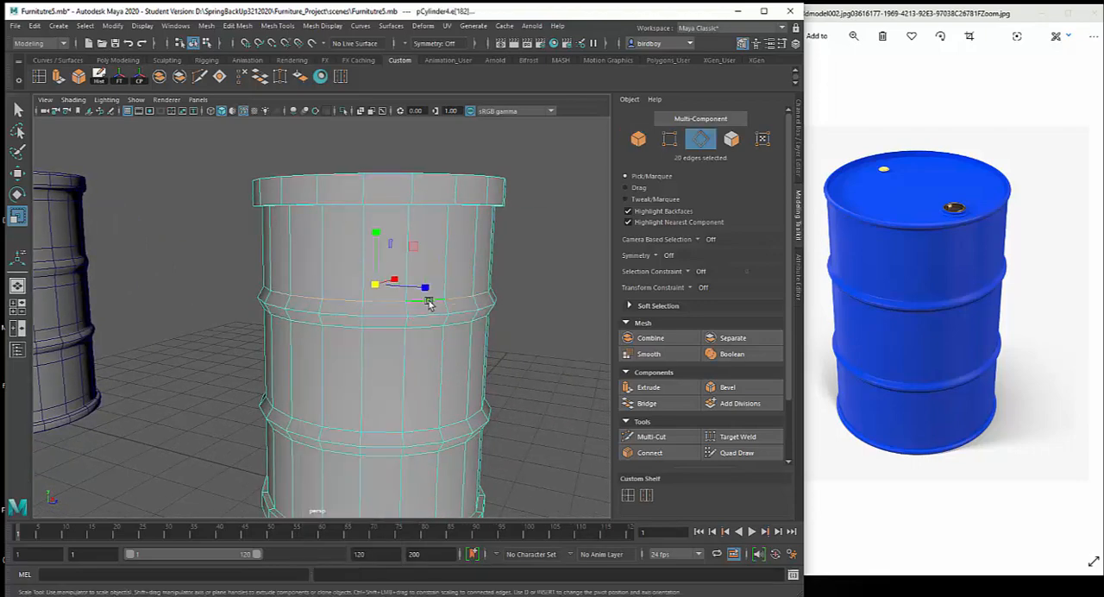
pyautogui.keyDown('shift'); pyautogui.doubleClick(427, 328); pyautogui.keyUp('shift')
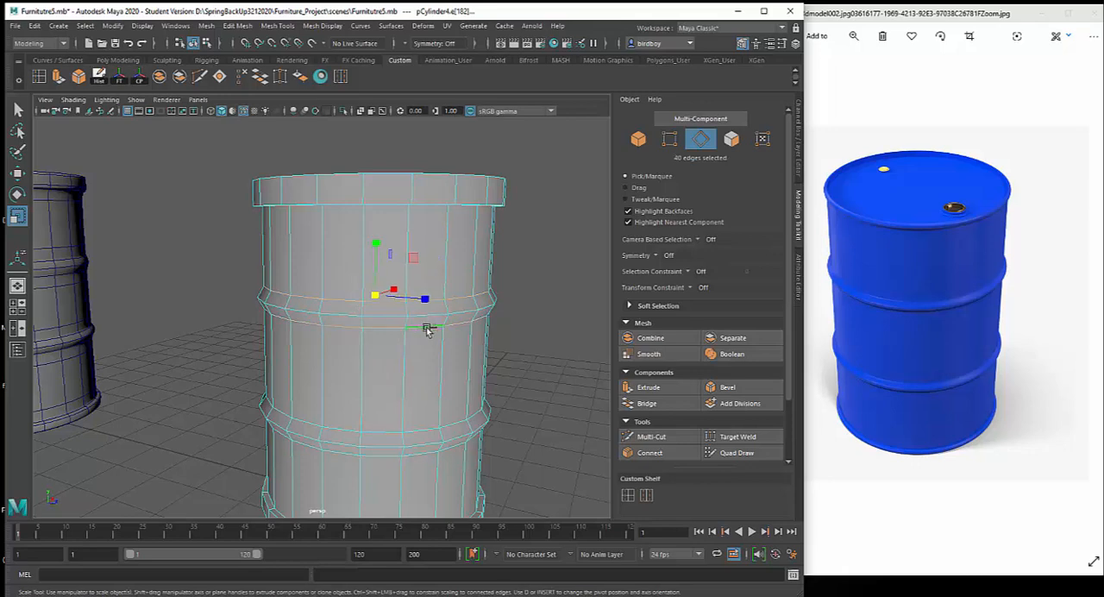
pyautogui.keyDown('shift'); pyautogui.doubleClick(433, 431); pyautogui.keyUp('shift')
pyautogui.keyDown('shift'); pyautogui.doubleClick(425, 460); pyautogui.keyUp('shift')
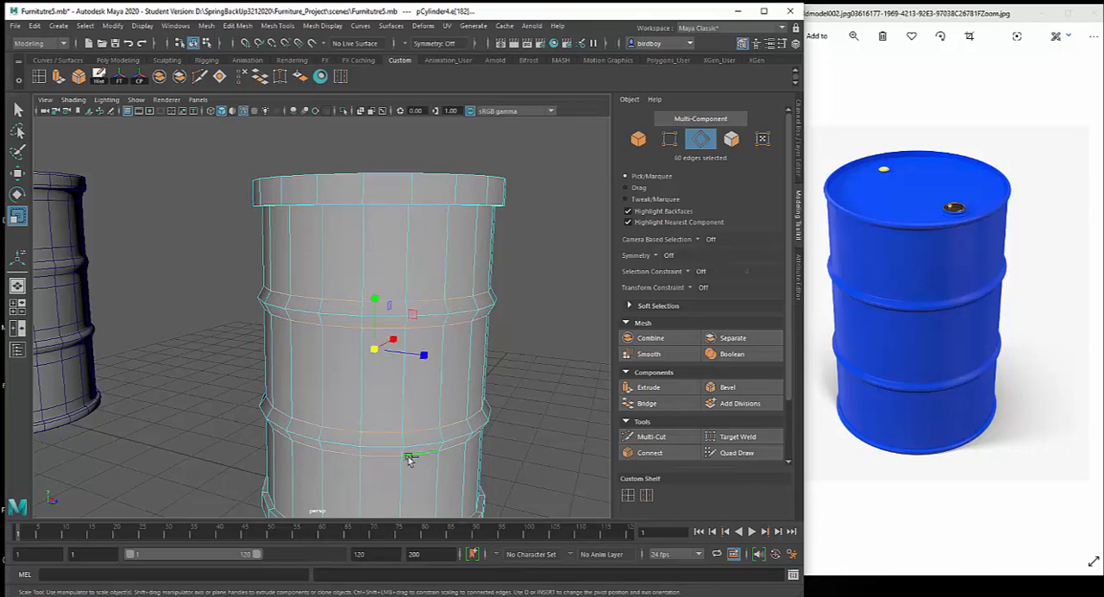
# Add the edge loops around the bottom rim and the outer and inner edges of the top rim to the selection
pyautogui.keyDown('alt'); pyautogui.moveTo(496, 439); pyautogui.dragTo(476, 418); pyautogui.keyUp('alt')
pyautogui.keyDown('shift'); pyautogui.doubleClick(384, 434); pyautogui.keyUp('shift')
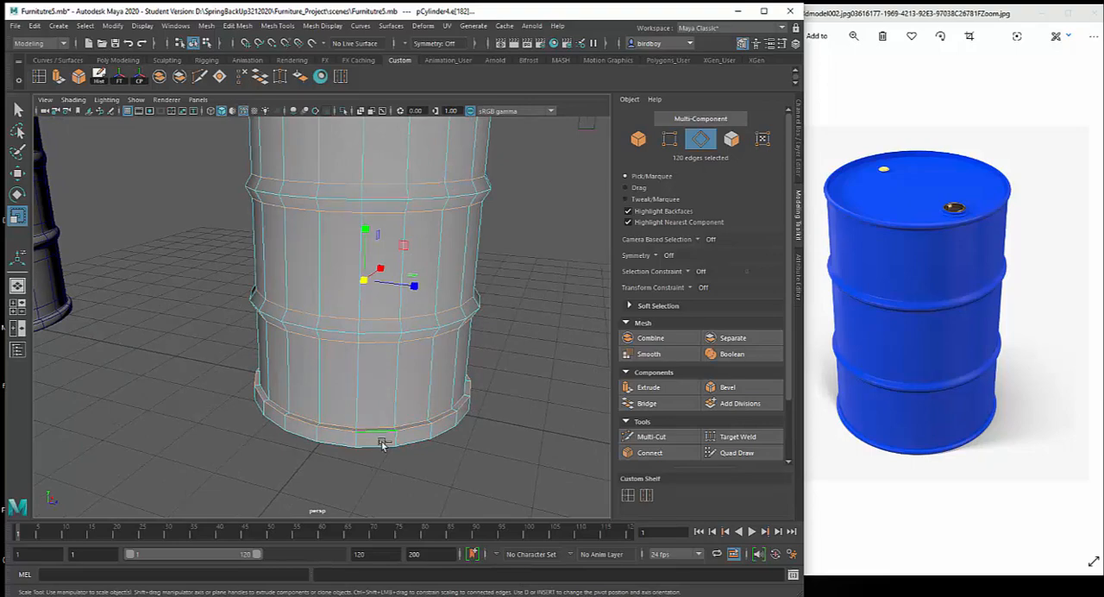
pyautogui.keyDown('alt'); pyautogui.moveTo(505, 406); pyautogui.dragTo(476, 505); pyautogui.keyUp('alt')
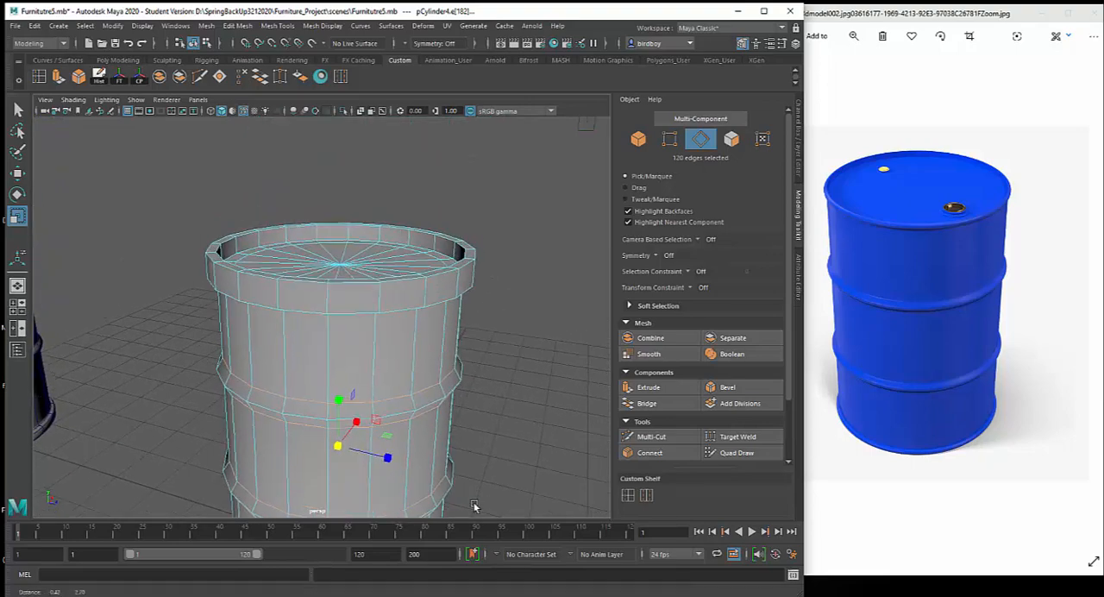
pyautogui.keyDown('alt'); pyautogui.moveTo(447, 426); pyautogui.dragTo(374, 308); pyautogui.keyUp('alt')
pyautogui.keyDown('shift'); pyautogui.doubleClick(359, 249); pyautogui.keyUp('shift')
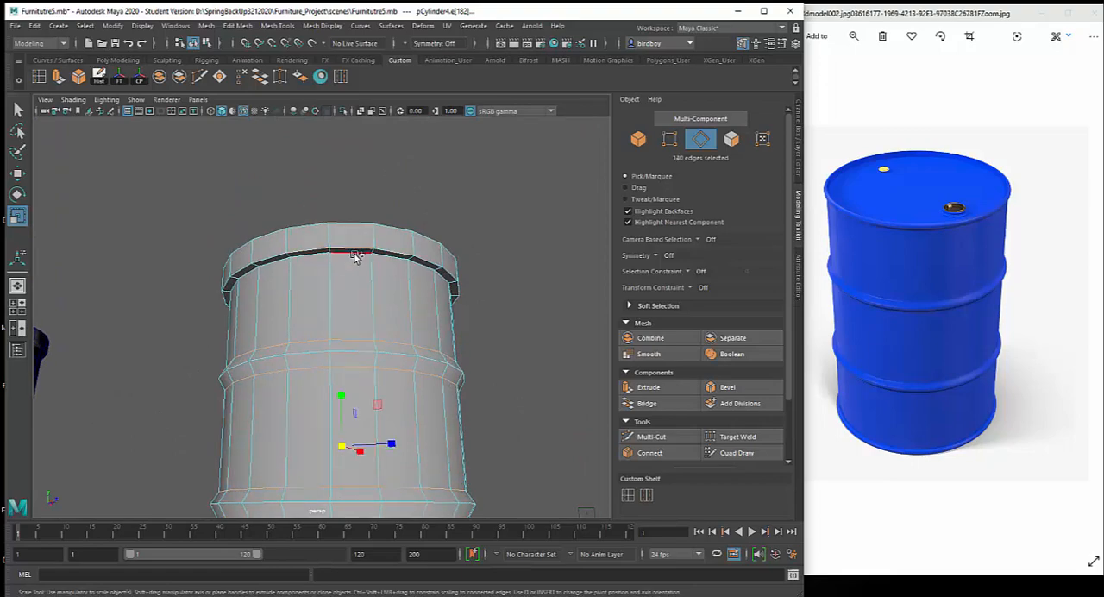
pyautogui.keyDown('alt'); pyautogui.moveTo(382, 264); pyautogui.dragTo(408, 370); pyautogui.keyUp('alt')
pyautogui.keyDown('alt'); pyautogui.moveTo(407, 370); pyautogui.dragTo(420, 443, button='right'); pyautogui.keyUp('alt')
pyautogui.keyDown('shift'); pyautogui.doubleClick(294, 382); pyautogui.keyUp('shift')
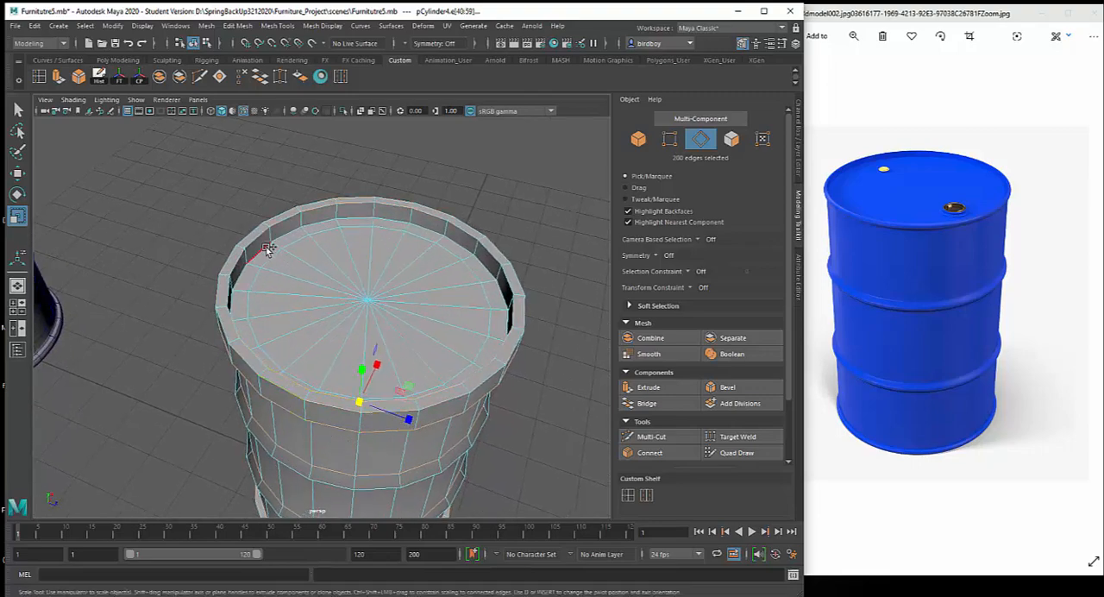
# Check the selected loops in wireframe and bevel them with a fraction of 0.2 and 2 segments
pyautogui.moveTo(530, 440)
pyautogui.keyDown('alt'); pyautogui.mouseDown()
pyautogui.moveTo(495, 347)
pyautogui.moveTo(526, 279)
pyautogui.moveTo(512, 352)
pyautogui.mouseUp(); pyautogui.keyUp('alt')
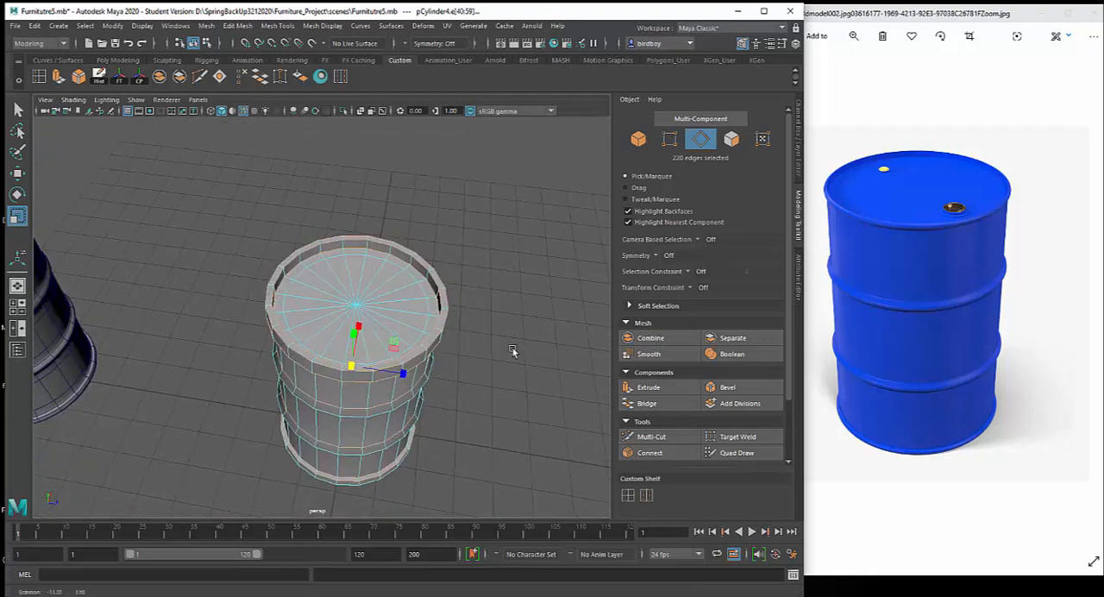
pyautogui.press('4')
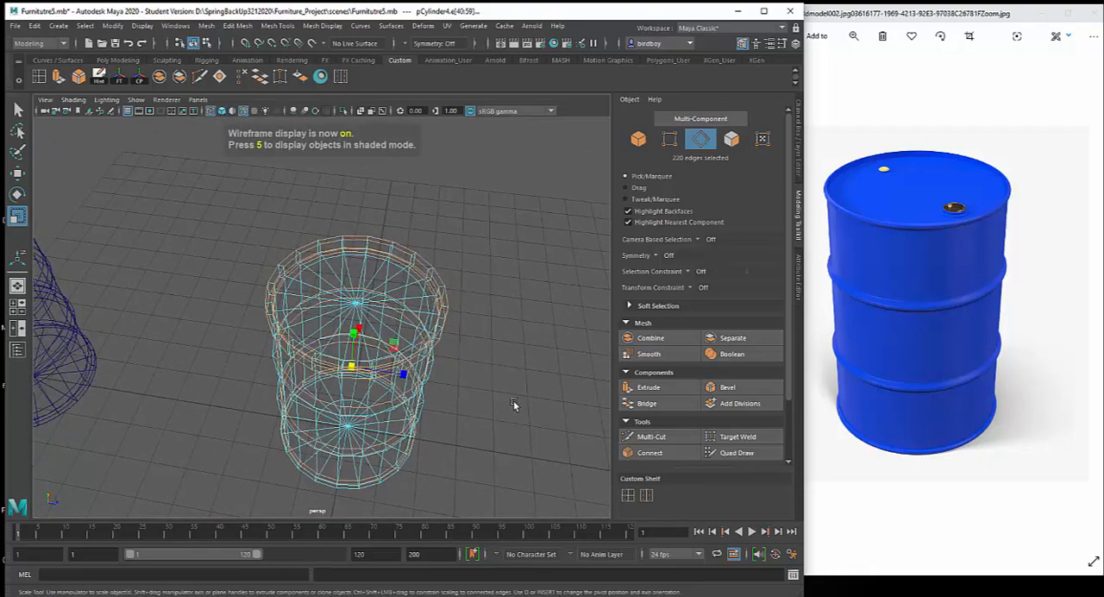
pyautogui.moveTo(512, 404)
pyautogui.keyDown('alt'); pyautogui.mouseDown()
pyautogui.moveTo(523, 343)
pyautogui.moveTo(481, 342)
pyautogui.moveTo(508, 365)
pyautogui.moveTo(506, 386)
pyautogui.mouseUp(); pyautogui.keyUp('alt')
pyautogui.press('5')
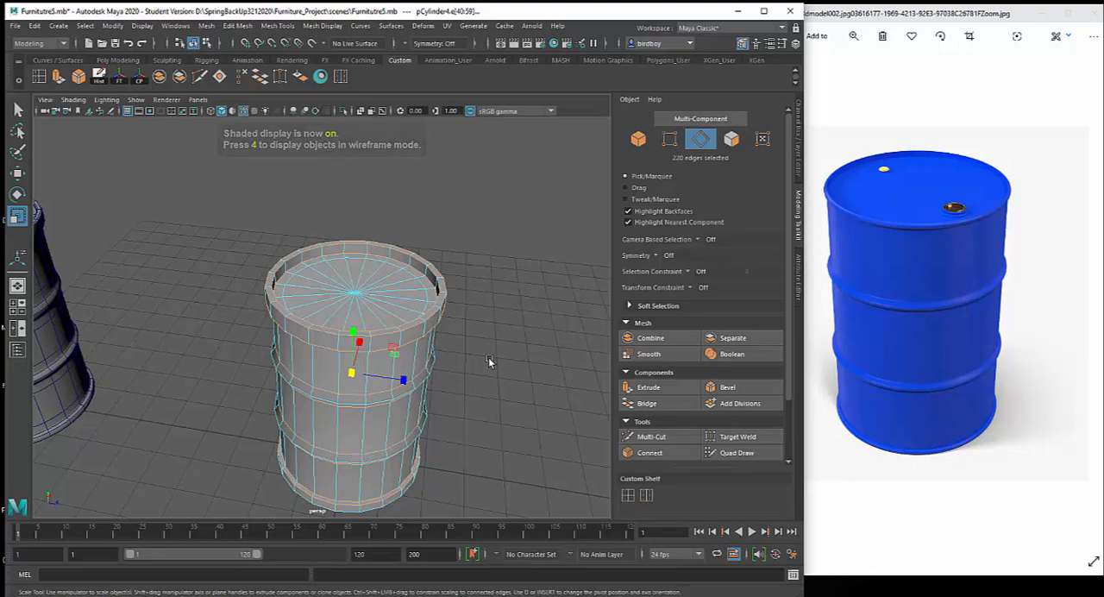
pyautogui.click(731, 389)
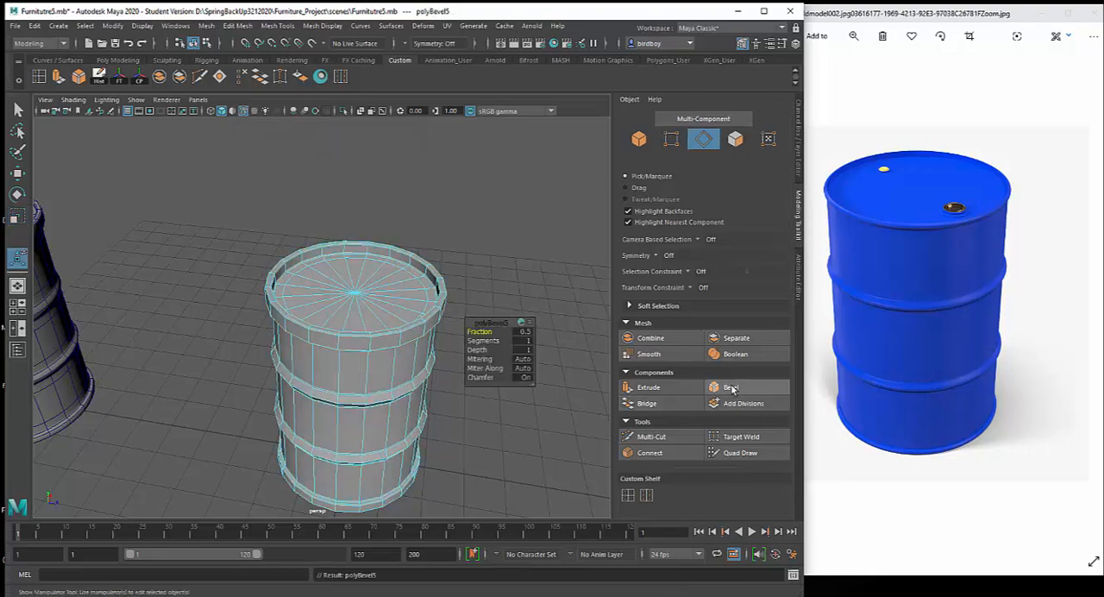
pyautogui.click(525, 333)
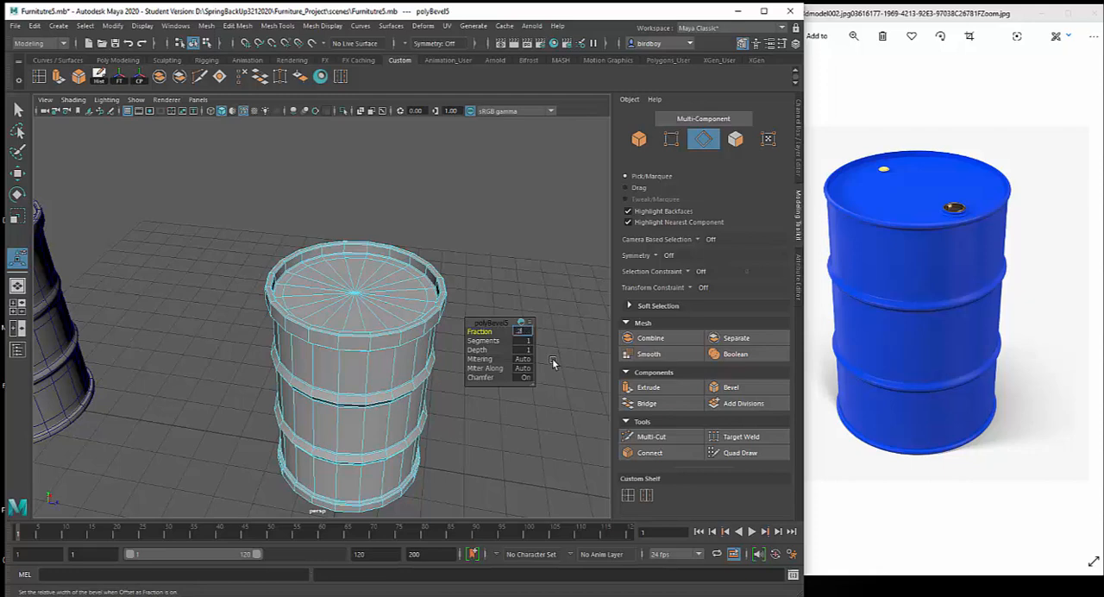
pyautogui.write('.2')
pyautogui.click(525, 341)
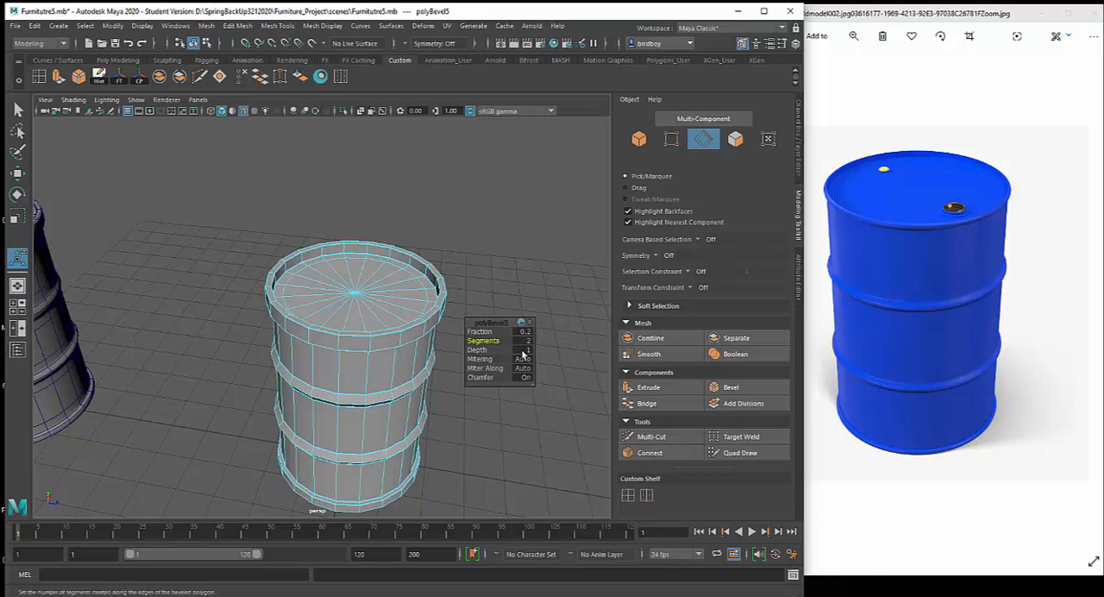
# Return to object mode, display the bevelled drum smoothed and deselect it
pyautogui.moveTo(404, 347); pyautogui.dragTo(451, 276, button='right')
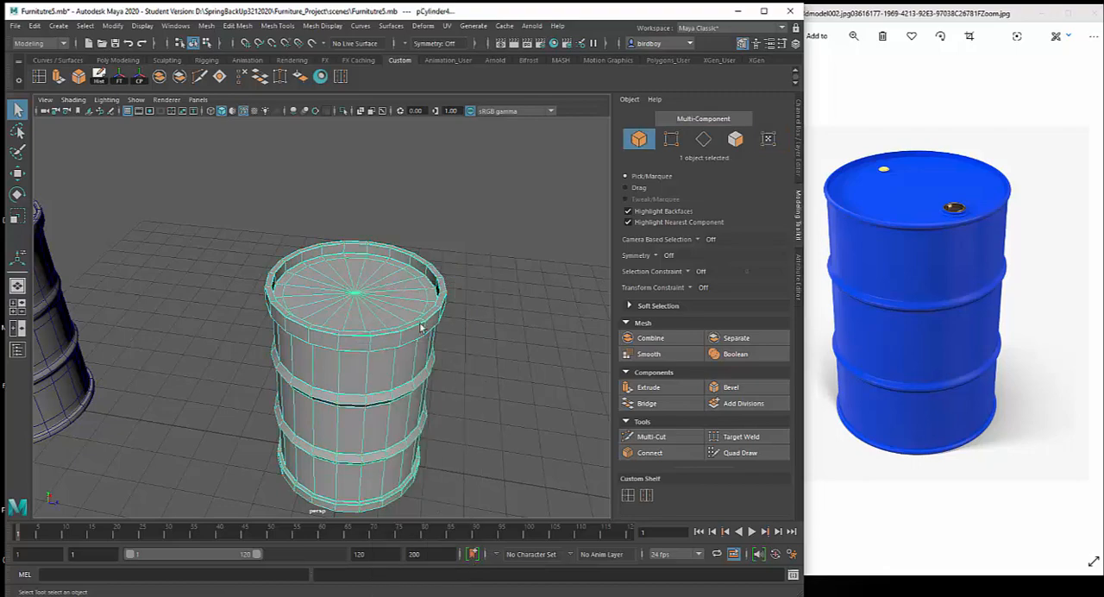
pyautogui.click(489, 401)
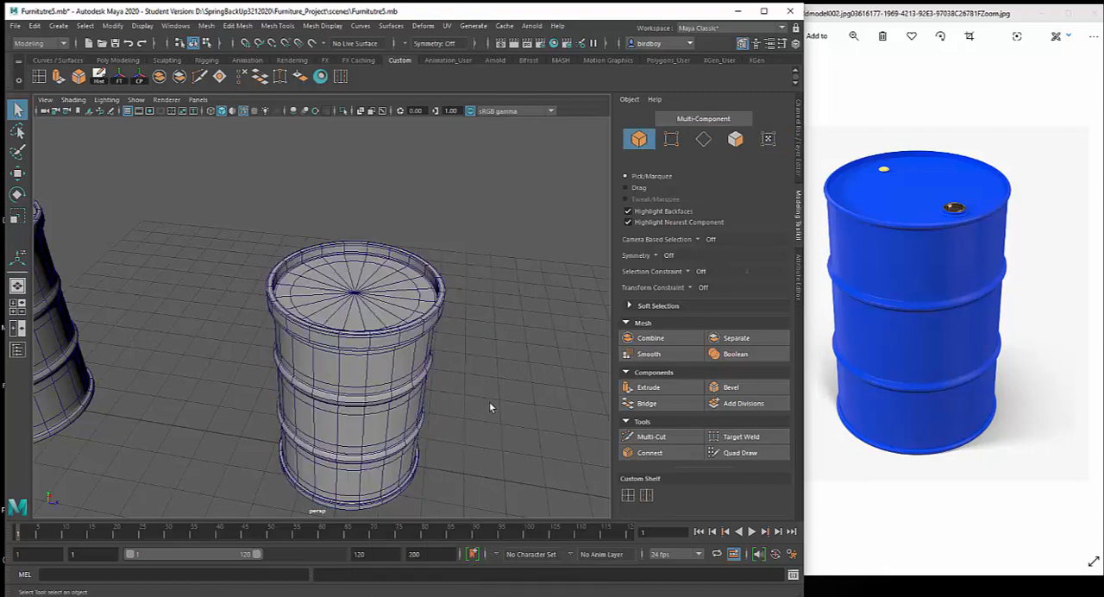
pyautogui.keyDown('alt'); pyautogui.moveTo(513, 396); pyautogui.dragTo(461, 426); pyautogui.keyUp('alt')
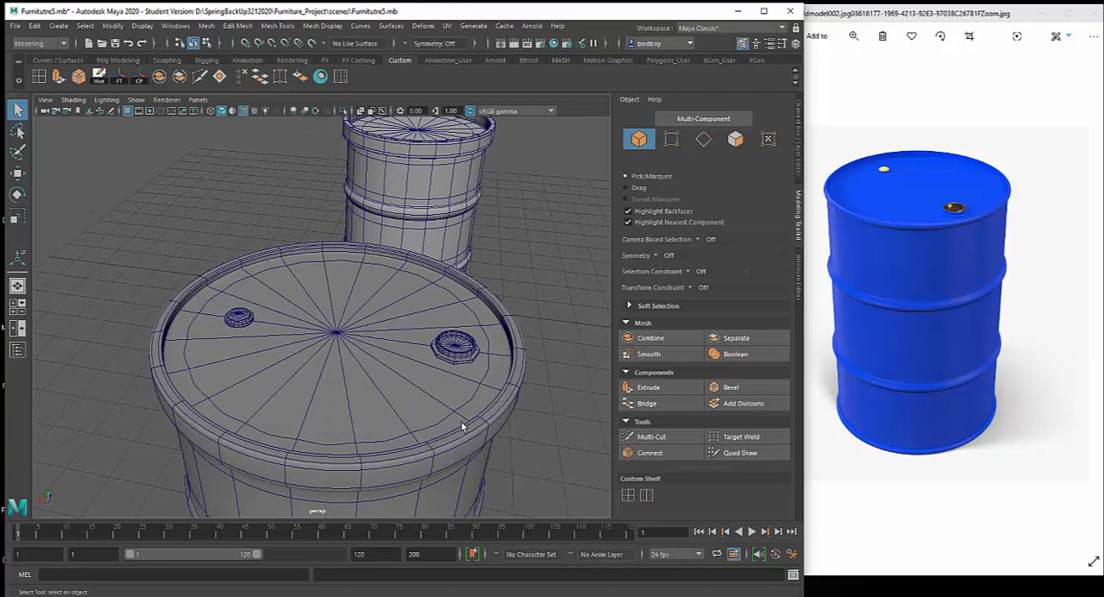
# Examine the small round cap on the example drum's lid up close, comparing its unsmoothed and smoothed display
pyautogui.click(243, 316)
pyautogui.keyDown('alt'); pyautogui.moveTo(271, 332); pyautogui.dragTo(311, 338); pyautogui.keyUp('alt')
pyautogui.keyDown('alt'); pyautogui.moveTo(311, 337); pyautogui.dragTo(393, 459, button='right'); pyautogui.keyUp('alt')
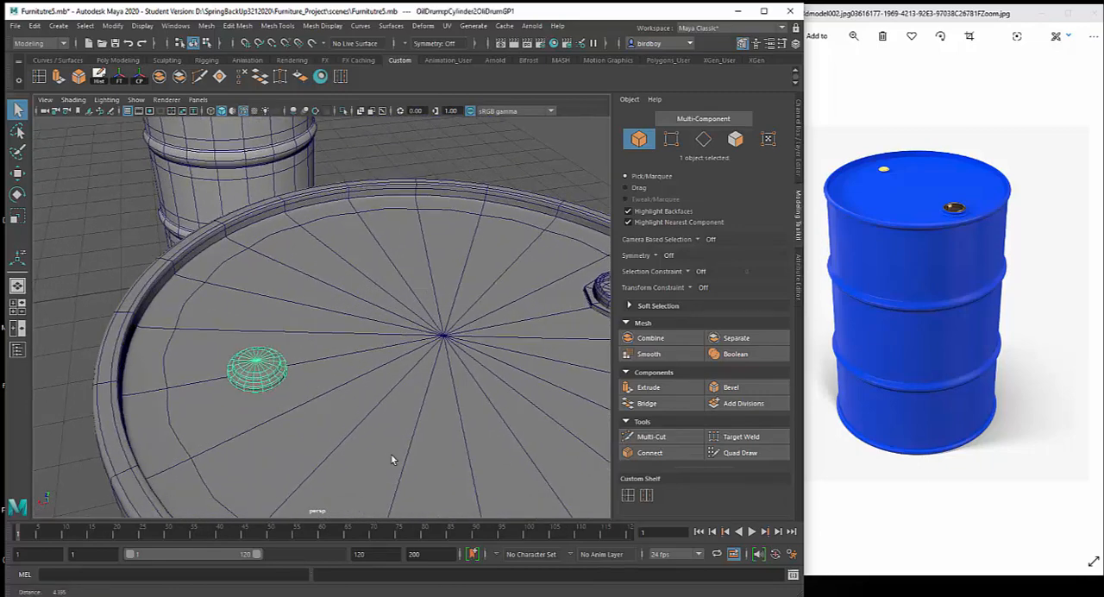
pyautogui.keyDown('alt'); pyautogui.moveTo(263, 395); pyautogui.dragTo(289, 362); pyautogui.keyUp('alt')
pyautogui.press('f')
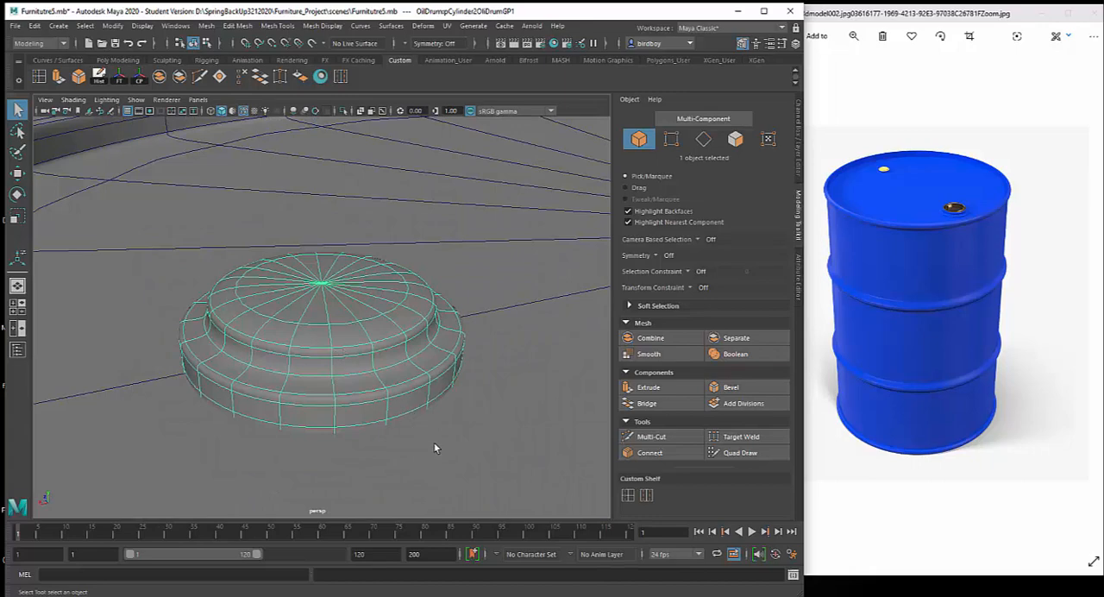
pyautogui.keyDown('alt'); pyautogui.moveTo(434, 443); pyautogui.dragTo(389, 355, button='right'); pyautogui.keyUp('alt')
pyautogui.keyDown('alt'); pyautogui.moveTo(361, 357); pyautogui.dragTo(356, 356); pyautogui.keyUp('alt')
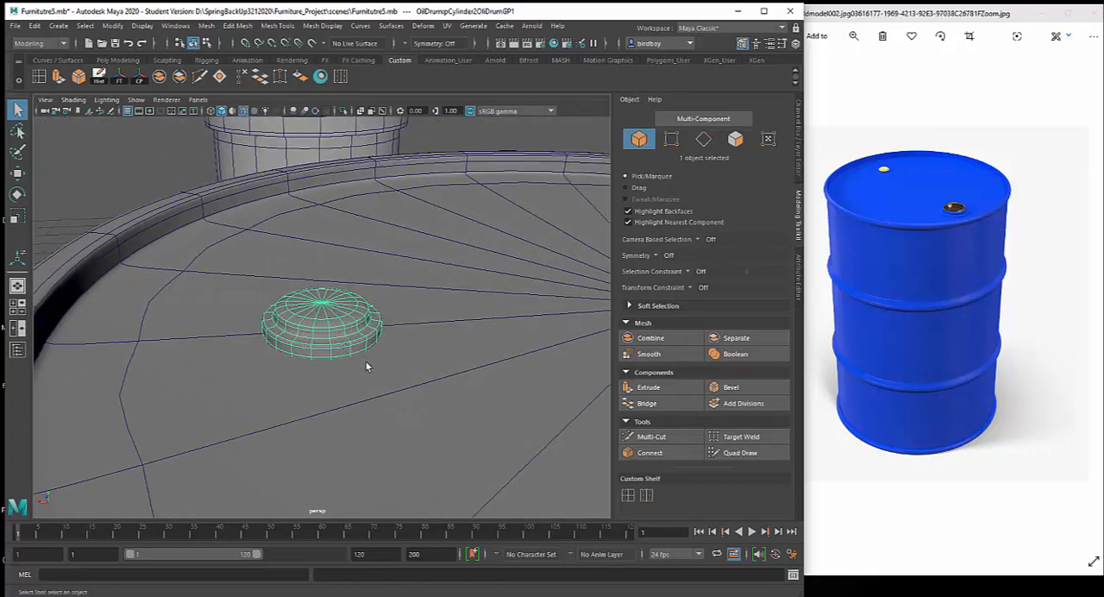
pyautogui.press('1')
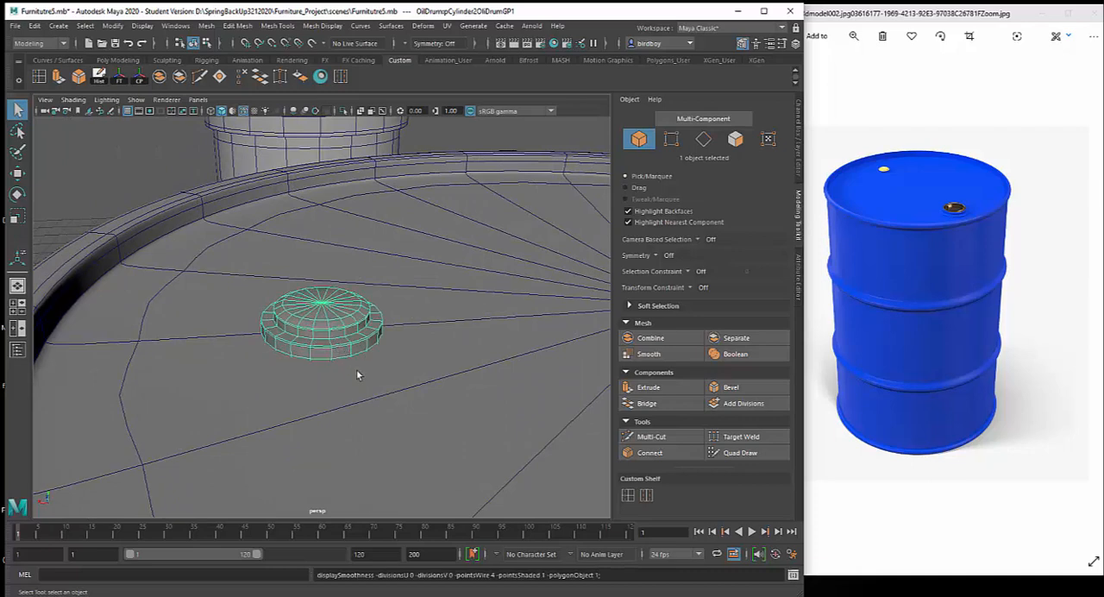
pyautogui.press('3')
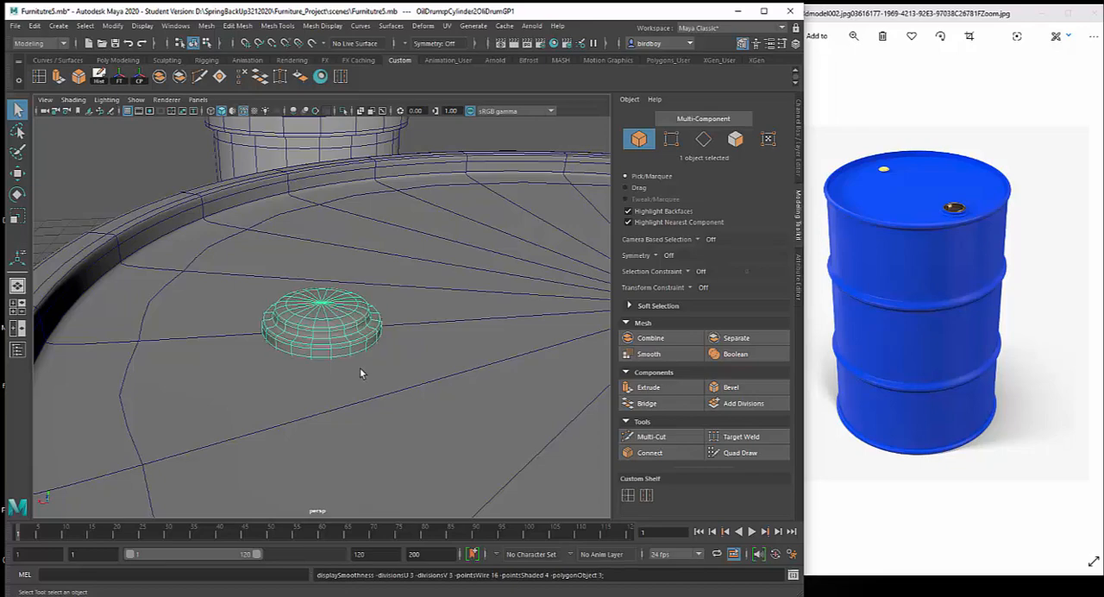
pyautogui.keyDown('alt'); pyautogui.moveTo(471, 380); pyautogui.dragTo(391, 383); pyautogui.keyUp('alt')
# Examine the larger recessed round cap and its octagonal base on the example drum's lid, selecting each piece
pyautogui.keyDown('alt'); pyautogui.moveTo(505, 443); pyautogui.dragTo(475, 382, button='right'); pyautogui.keyUp('alt')
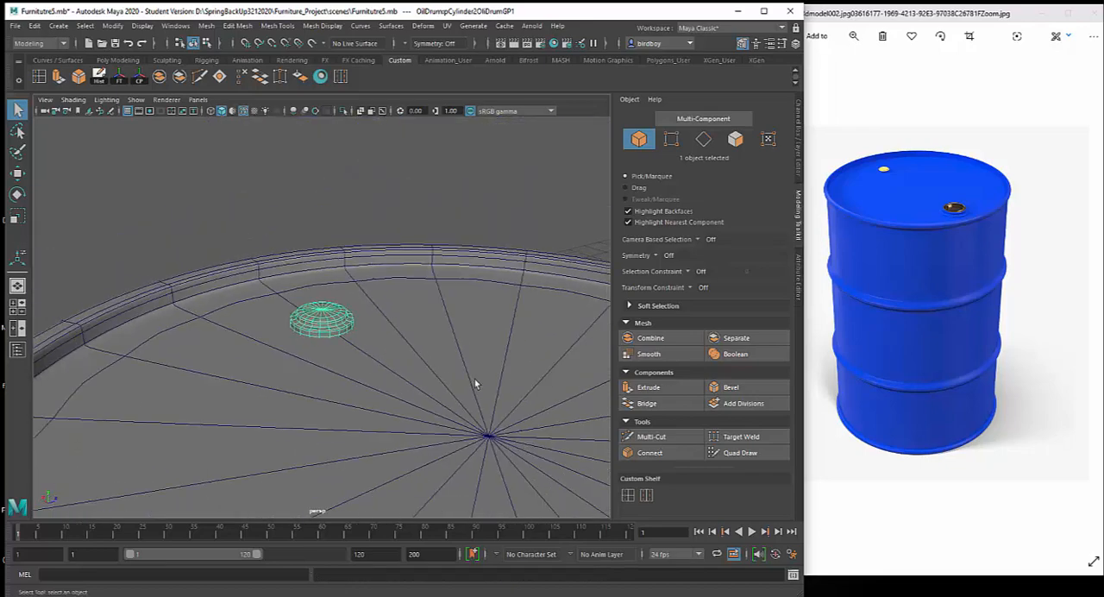
pyautogui.keyDown('alt'); pyautogui.moveTo(475, 382); pyautogui.dragTo(290, 271, button='middle'); pyautogui.keyUp('alt')
pyautogui.keyDown('alt'); pyautogui.moveTo(458, 446); pyautogui.dragTo(433, 399, button='middle'); pyautogui.keyUp('alt')
pyautogui.click(453, 378)
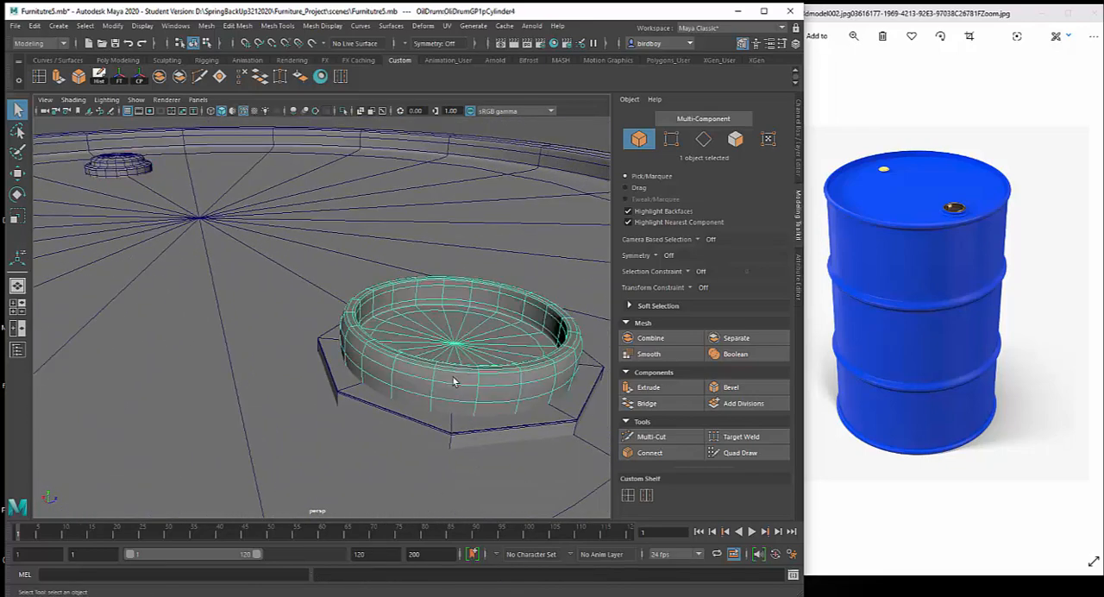
pyautogui.keyDown('alt'); pyautogui.moveTo(472, 418); pyautogui.dragTo(516, 442); pyautogui.keyUp('alt')
pyautogui.keyDown('alt'); pyautogui.moveTo(516, 441); pyautogui.dragTo(440, 332, button='right'); pyautogui.keyUp('alt')
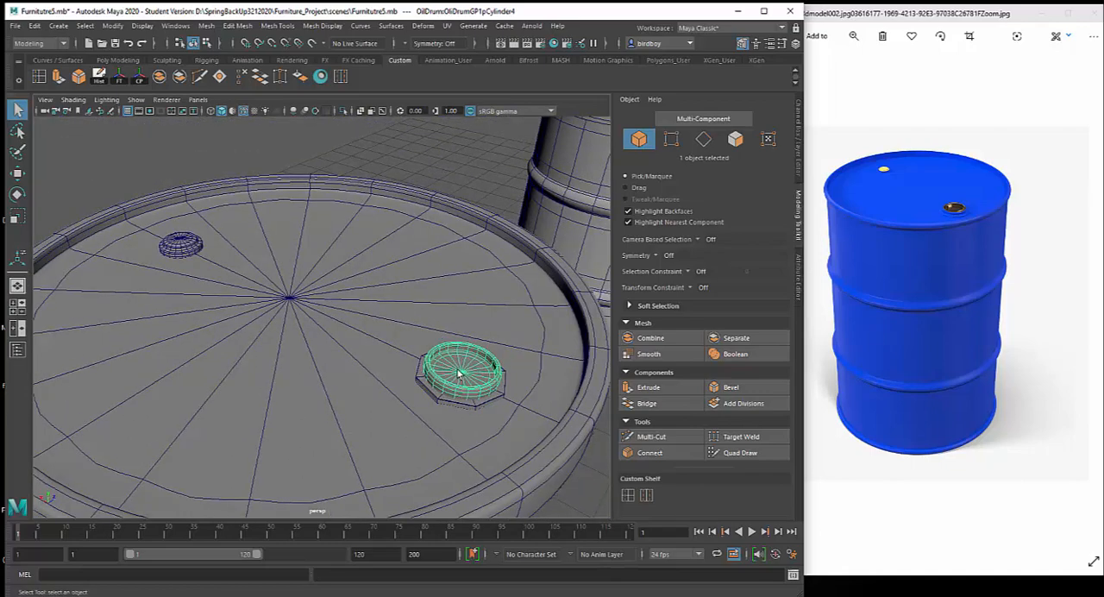
pyautogui.keyDown('alt'); pyautogui.moveTo(458, 371); pyautogui.dragTo(401, 341, button='middle'); pyautogui.keyUp('alt')
pyautogui.click(411, 373)
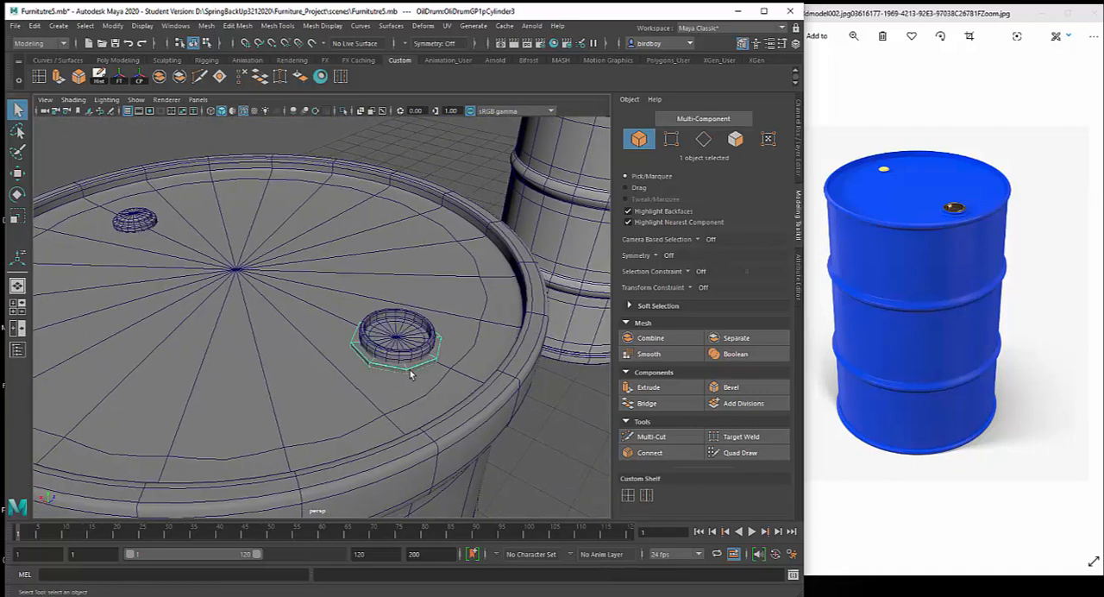
pyautogui.moveTo(447, 398)
pyautogui.keyDown('alt'); pyautogui.mouseDown()
pyautogui.moveTo(451, 438)
pyautogui.moveTo(406, 432)
pyautogui.moveTo(467, 415)
pyautogui.moveTo(468, 395)
pyautogui.mouseUp(); pyautogui.keyUp('alt')
pyautogui.keyDown('alt'); pyautogui.moveTo(468, 395); pyautogui.dragTo(421, 334, button='right'); pyautogui.keyUp('alt')
pyautogui.keyDown('alt'); pyautogui.moveTo(449, 345); pyautogui.dragTo(281, 439, button='middle'); pyautogui.keyUp('alt')
pyautogui.keyDown('alt'); pyautogui.moveTo(330, 362); pyautogui.dragTo(294, 295, button='right'); pyautogui.keyUp('alt')
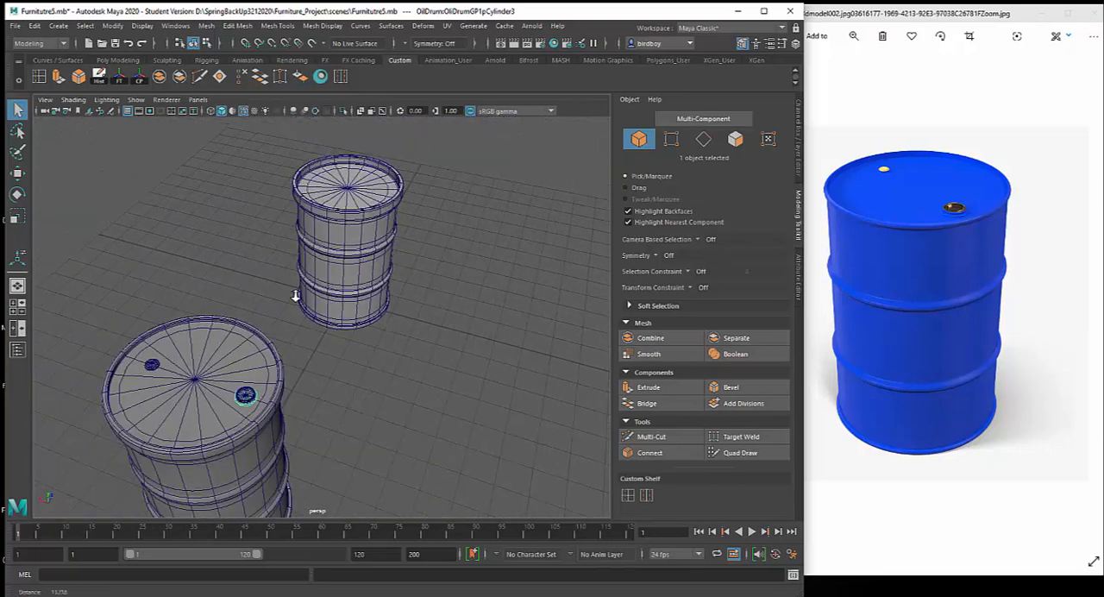
pyautogui.keyDown('alt'); pyautogui.moveTo(357, 335); pyautogui.dragTo(295, 329); pyautogui.keyUp('alt')
pyautogui.keyDown('alt'); pyautogui.moveTo(446, 385); pyautogui.dragTo(304, 411, button='middle'); pyautogui.keyUp('alt')
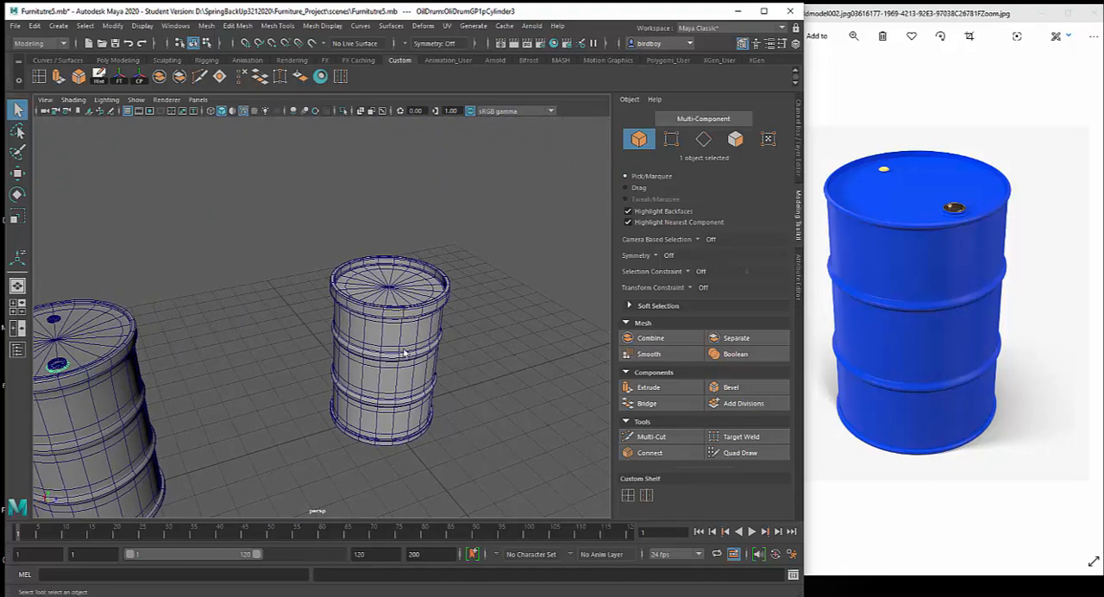
# Create a polygon cylinder and raise it to about 5.07 in Y so it sits at the new drum's lid
pyautogui.keyDown('alt'); pyautogui.moveTo(405, 354); pyautogui.dragTo(326, 405, button='middle'); pyautogui.keyUp('alt')
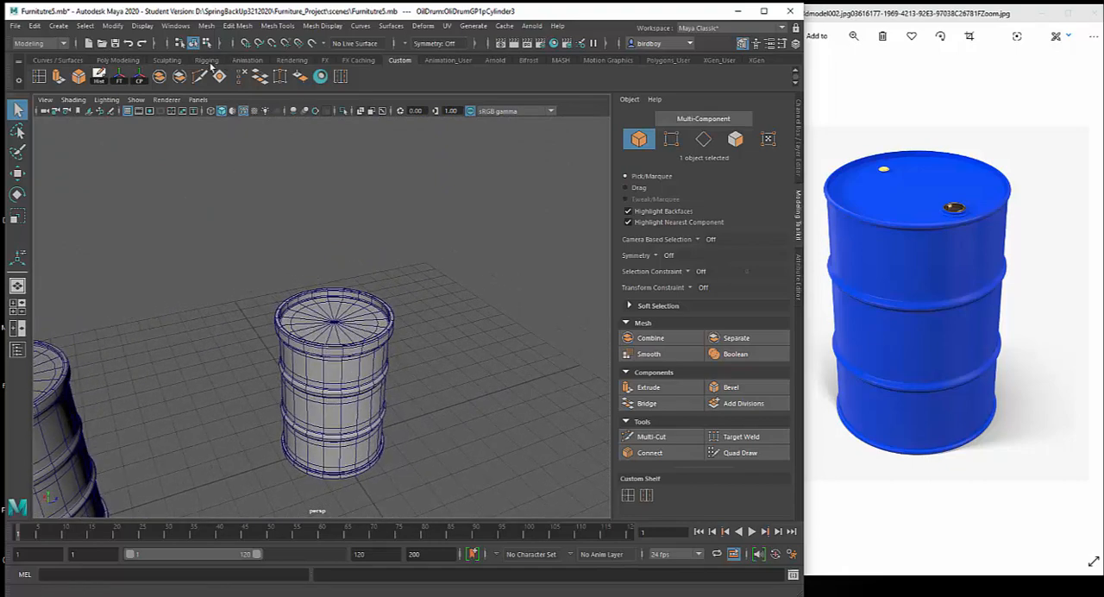
pyautogui.click(117, 61)
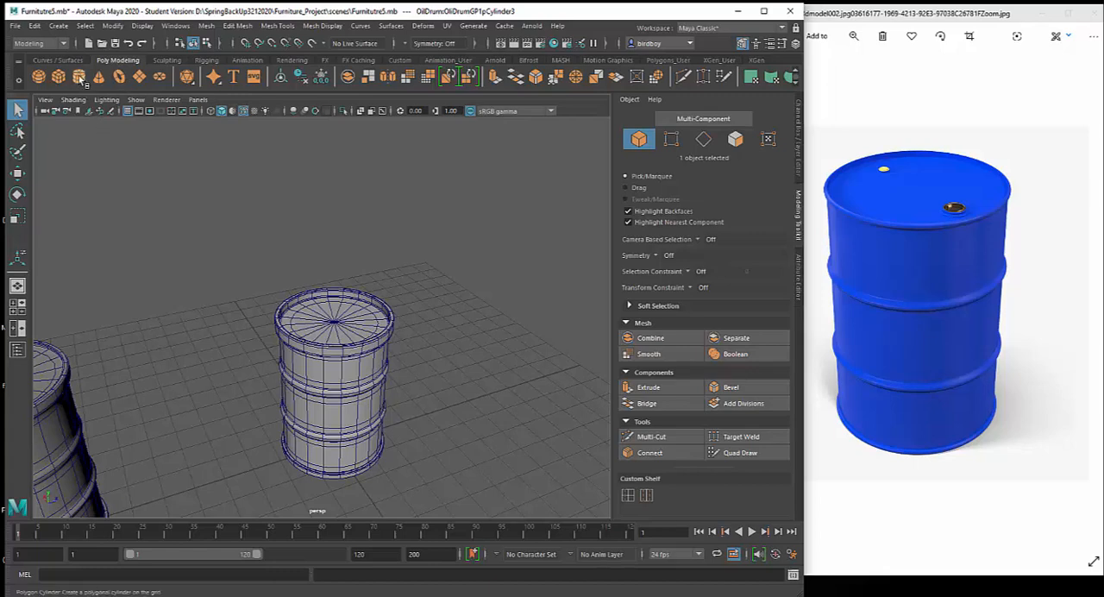
pyautogui.click(78, 77)
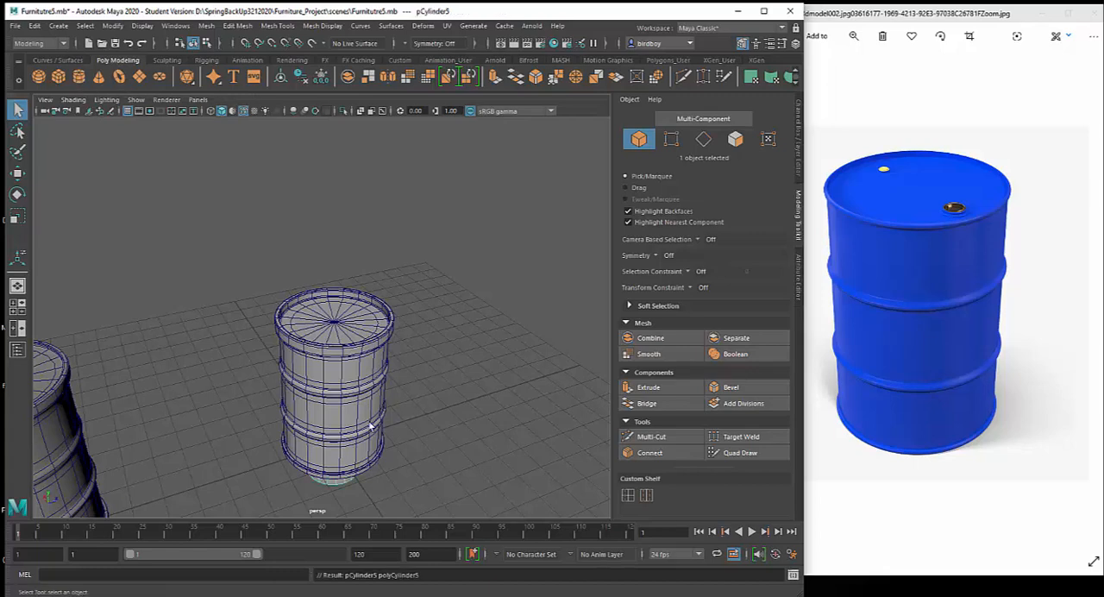
pyautogui.press('w')
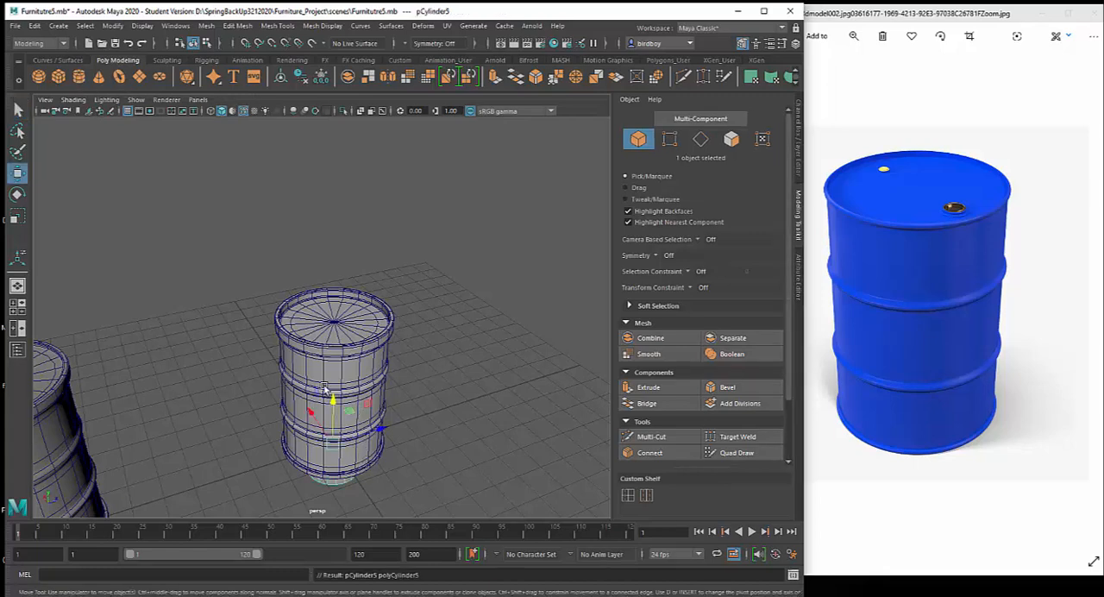
pyautogui.moveTo(338, 382); pyautogui.dragTo(362, 266)
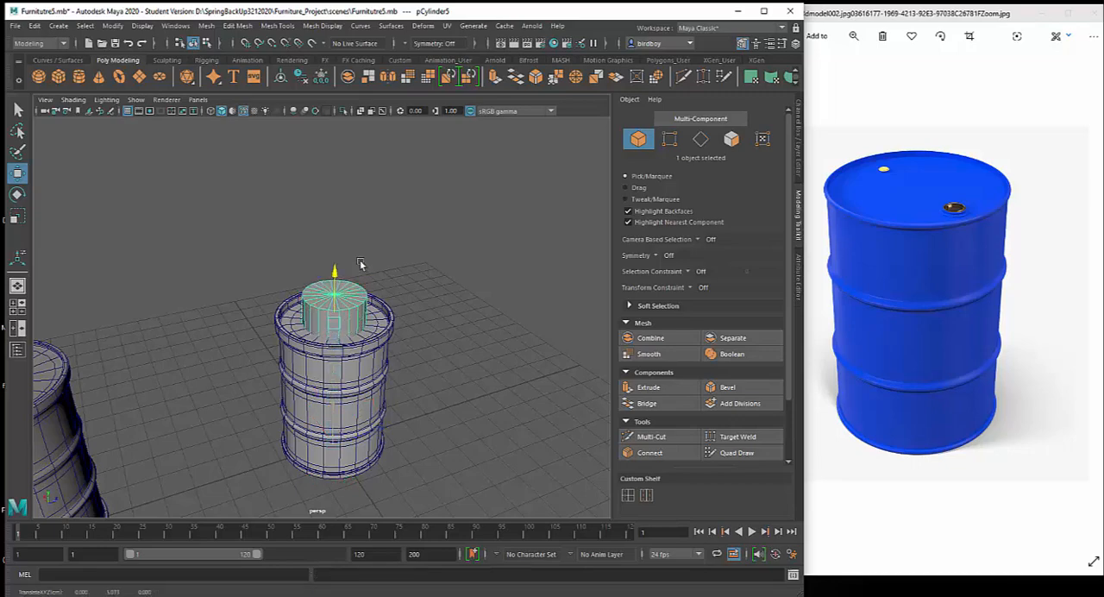
# Open the new cylinder's construction settings and set its axis subdivisions to 12
pyautogui.click(798, 160)
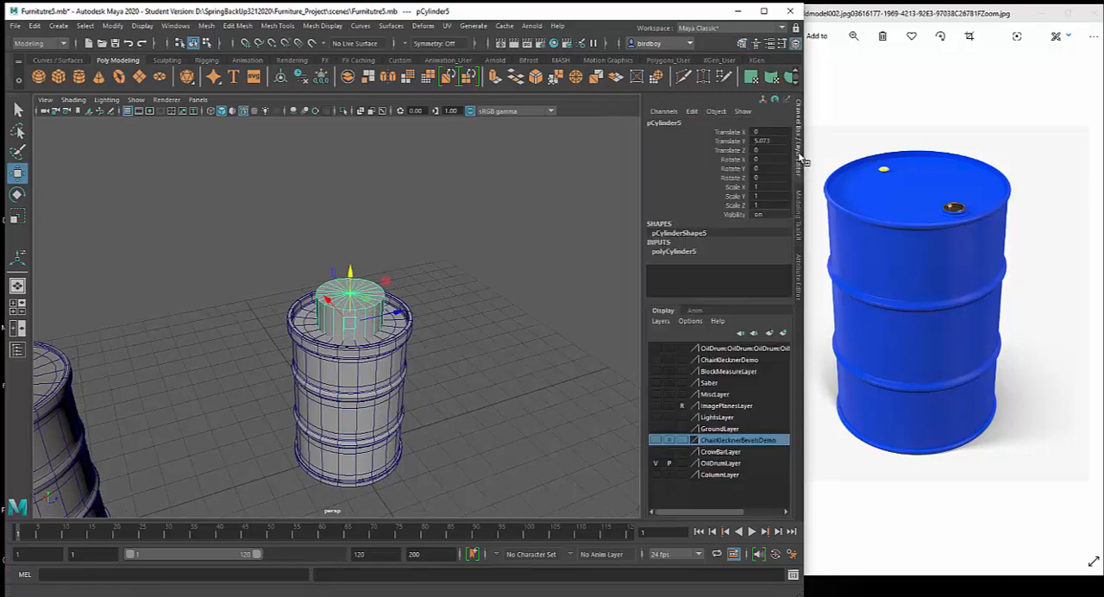
pyautogui.click(689, 252)
pyautogui.scroll(-1, 707, 251)
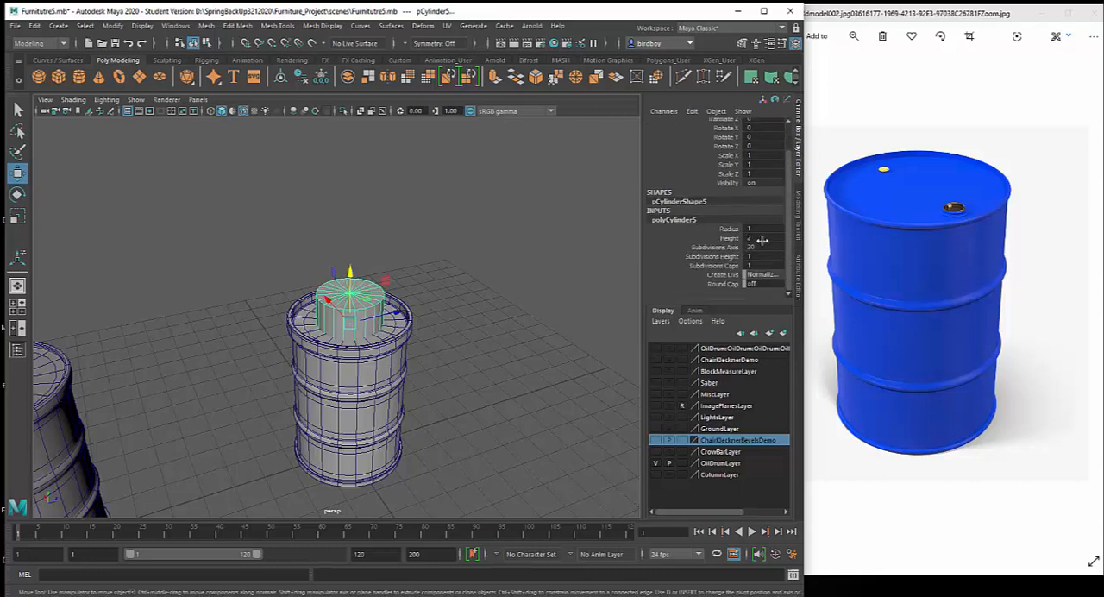
pyautogui.doubleClick(759, 246)
pyautogui.write('12')
pyautogui.press('Return')
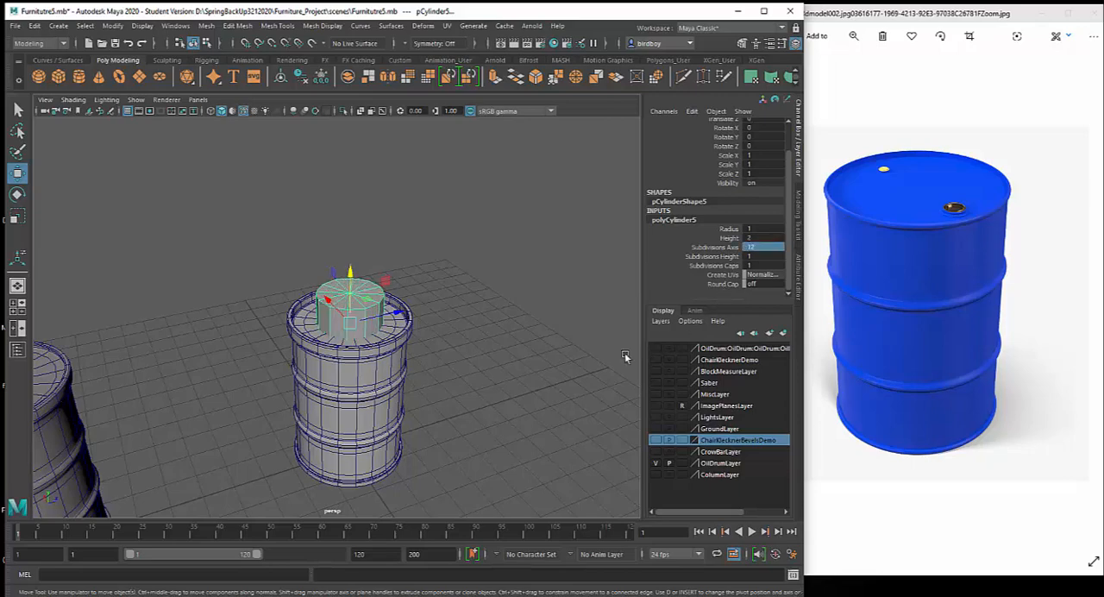
# Reduce the cylinder's axis subdivisions to 8 to make an octagonal cap base
pyautogui.keyDown('alt'); pyautogui.moveTo(401, 312); pyautogui.dragTo(344, 337); pyautogui.keyUp('alt')
pyautogui.keyDown('alt'); pyautogui.moveTo(344, 338); pyautogui.dragTo(560, 407, button='right'); pyautogui.keyUp('alt')
pyautogui.keyDown('alt'); pyautogui.moveTo(561, 407); pyautogui.dragTo(554, 401); pyautogui.keyUp('alt')
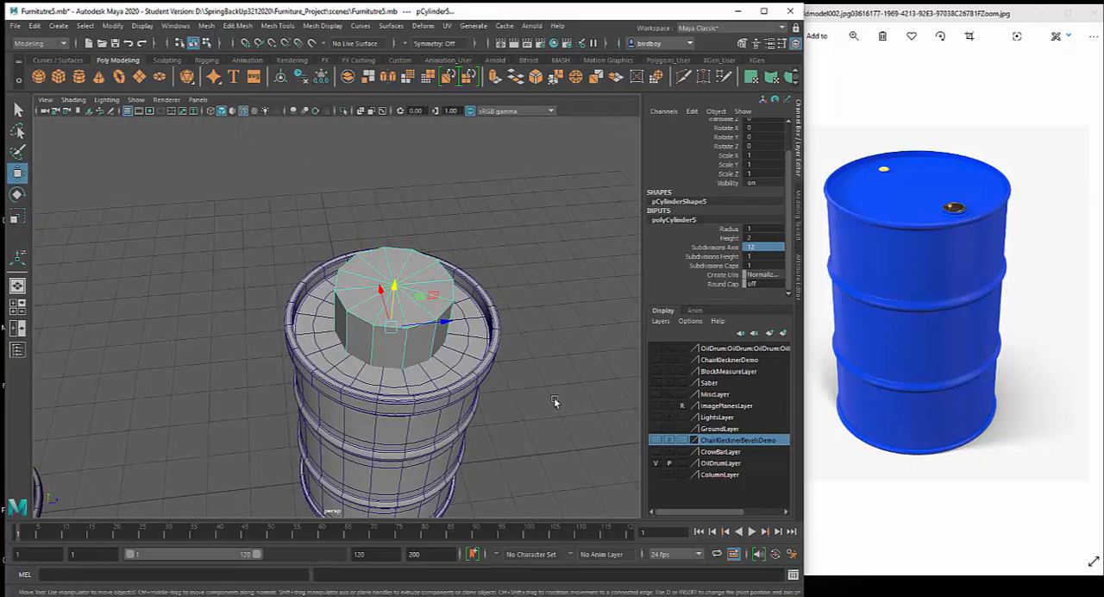
pyautogui.doubleClick(776, 247)
pyautogui.press('Return')
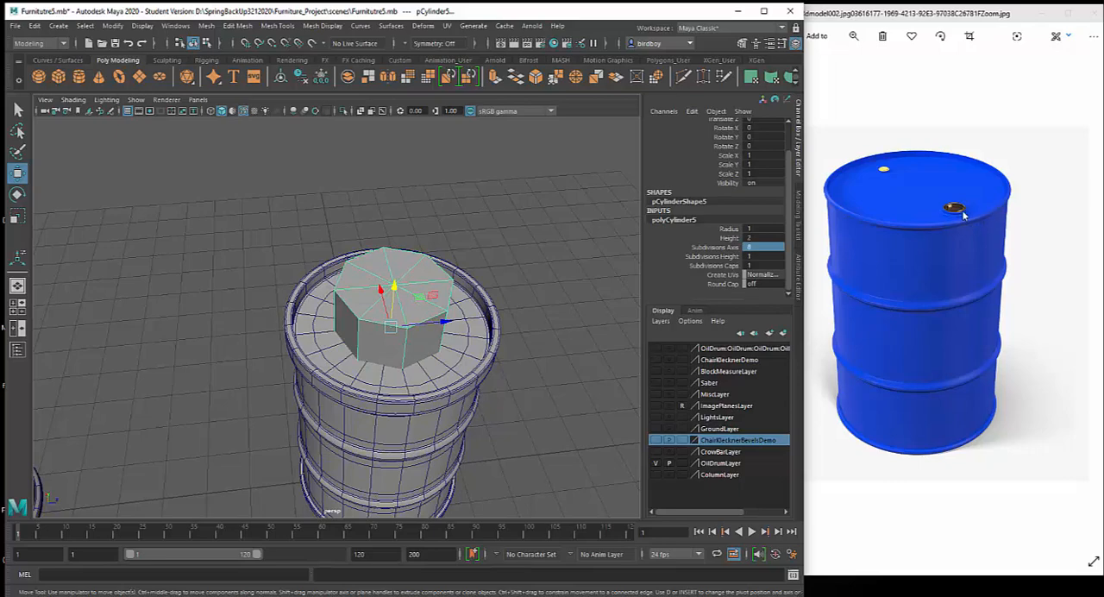
# Switch to the Photos reference image and enlarge it around the dark cap on the blue drum's lid
pyautogui.click(854, 37)
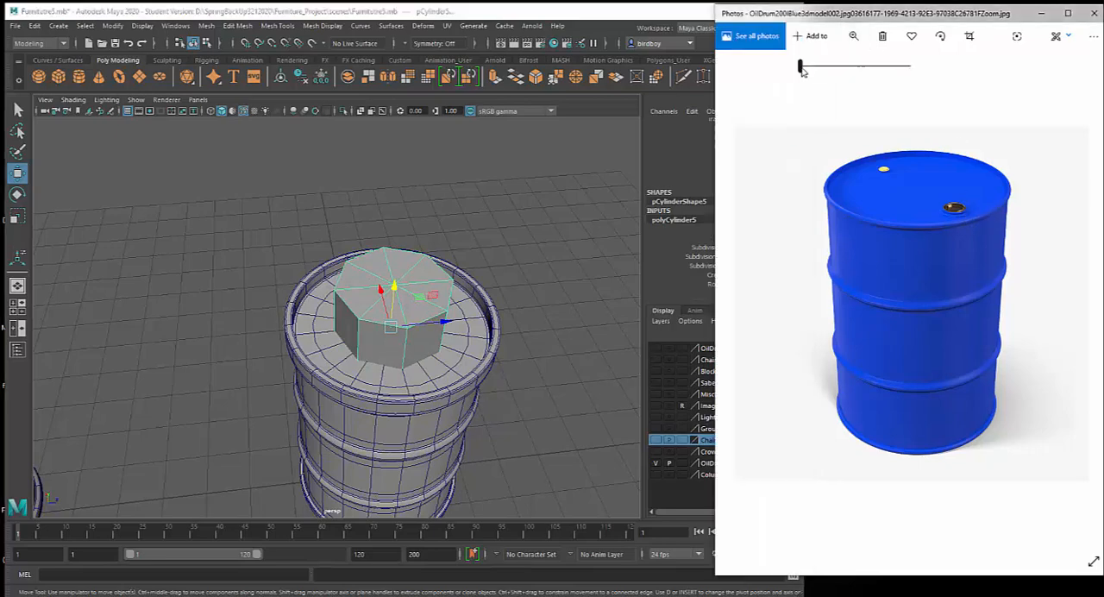
pyautogui.moveTo(801, 69); pyautogui.dragTo(815, 73)
pyautogui.moveTo(946, 184); pyautogui.dragTo(886, 284)
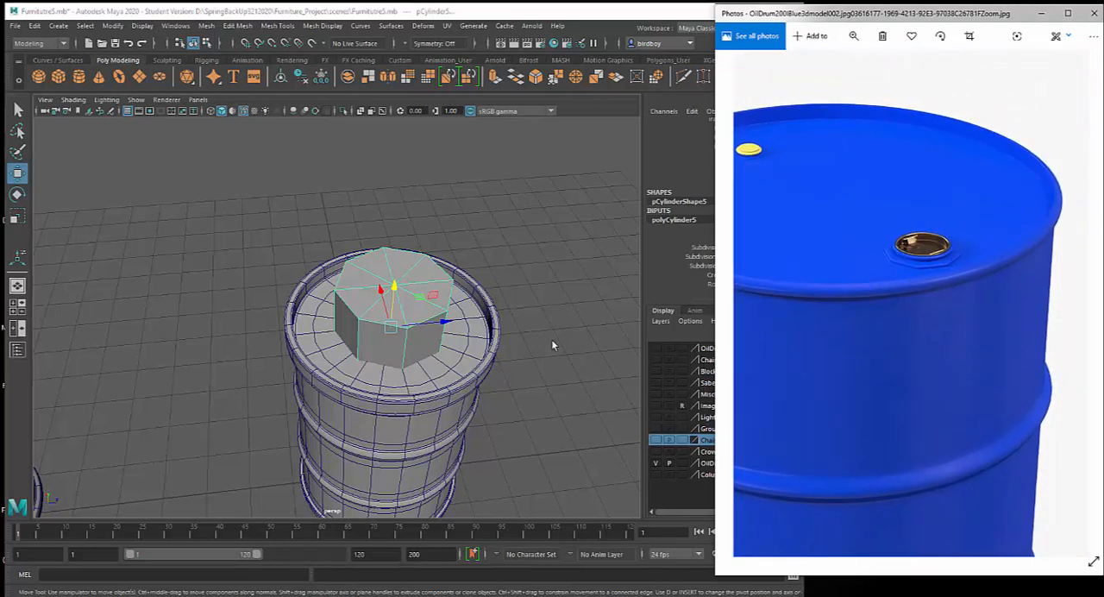
# Back in Maya, scale the octagonal cylinder to 0.384 in X and Z and 0.13 in Y, and move it to about 1.05 in Z
pyautogui.keyDown('alt'); pyautogui.moveTo(561, 323); pyautogui.dragTo(426, 343); pyautogui.keyUp('alt')
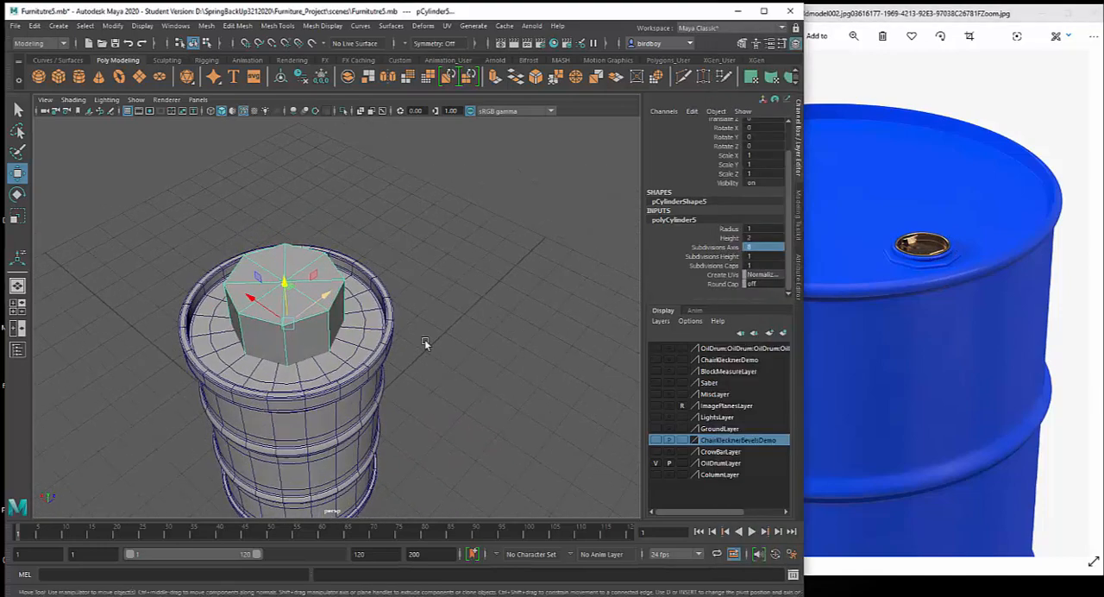
pyautogui.keyDown('alt'); pyautogui.moveTo(433, 341); pyautogui.dragTo(555, 330, button='middle'); pyautogui.keyUp('alt')
pyautogui.keyDown('alt'); pyautogui.moveTo(512, 324); pyautogui.dragTo(550, 314); pyautogui.keyUp('alt')
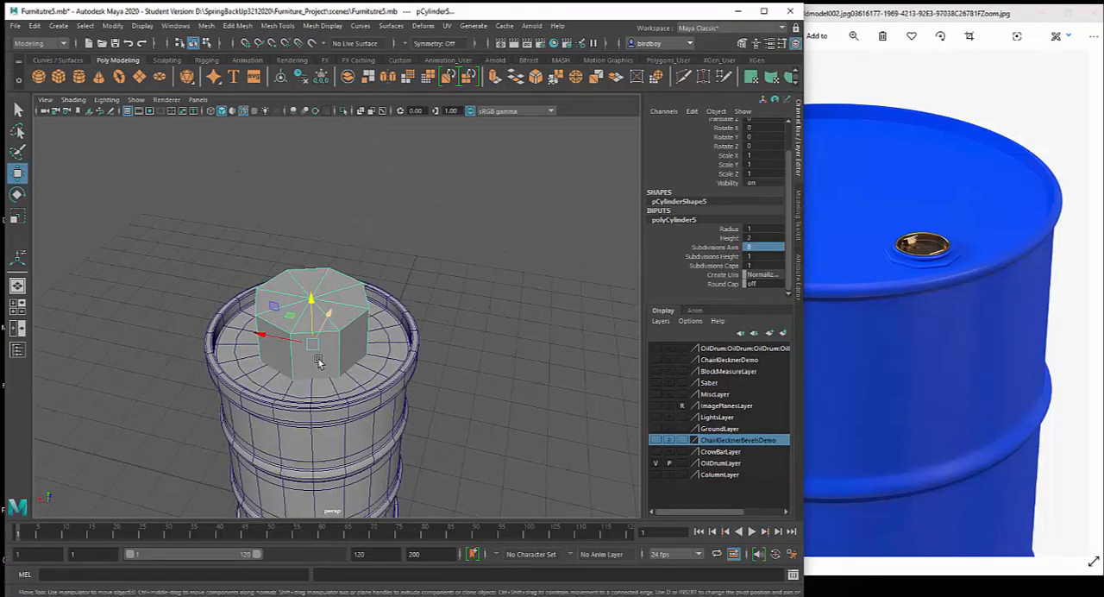
pyautogui.press('r')
pyautogui.moveTo(312, 342); pyautogui.dragTo(243, 355)
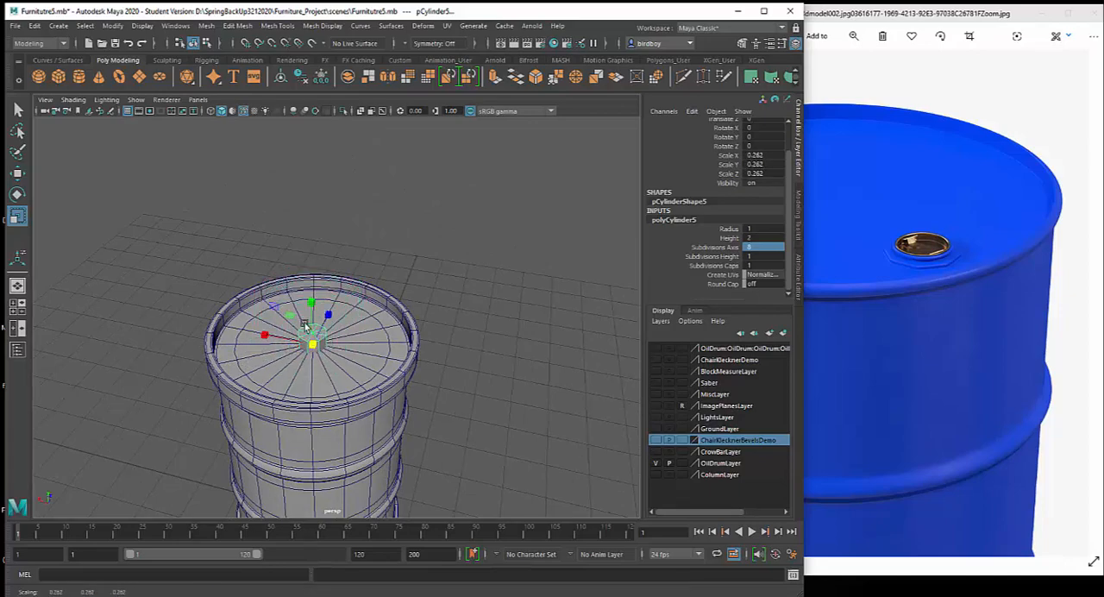
pyautogui.moveTo(315, 314); pyautogui.dragTo(316, 333)
pyautogui.moveTo(314, 343); pyautogui.dragTo(321, 343)
pyautogui.moveTo(311, 303); pyautogui.dragTo(352, 279)
pyautogui.press('w')
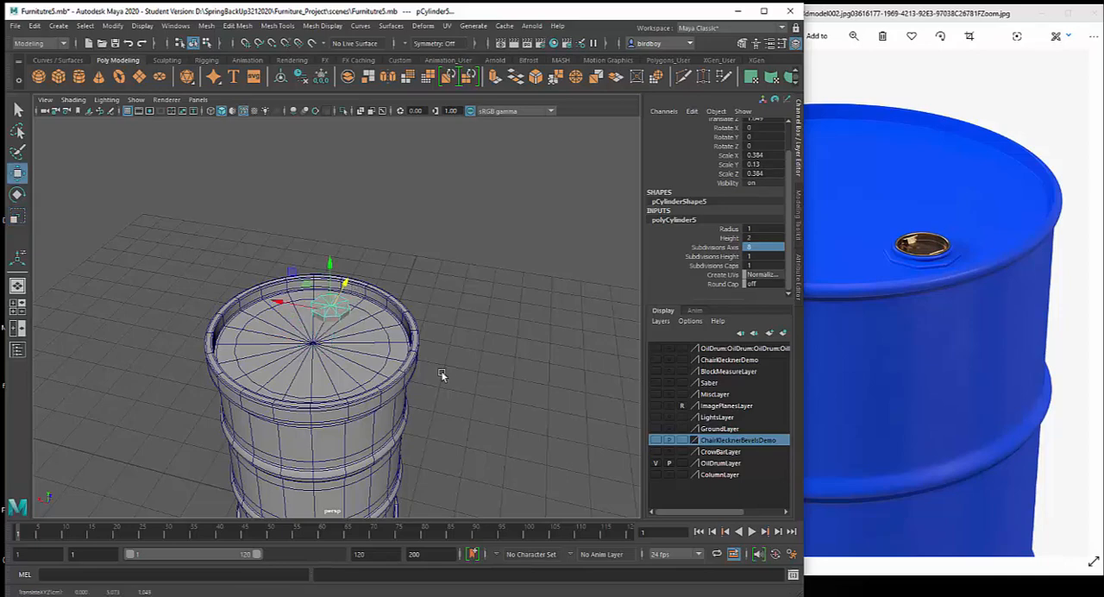
# Compare the octagonal piece's size and placement on the new drum's lid with the example drum, selecting the example drum's body
pyautogui.keyDown('alt'); pyautogui.moveTo(446, 371); pyautogui.dragTo(426, 313, button='right'); pyautogui.keyUp('alt')
pyautogui.keyDown('alt'); pyautogui.moveTo(457, 314); pyautogui.dragTo(567, 175, button='middle'); pyautogui.keyUp('alt')
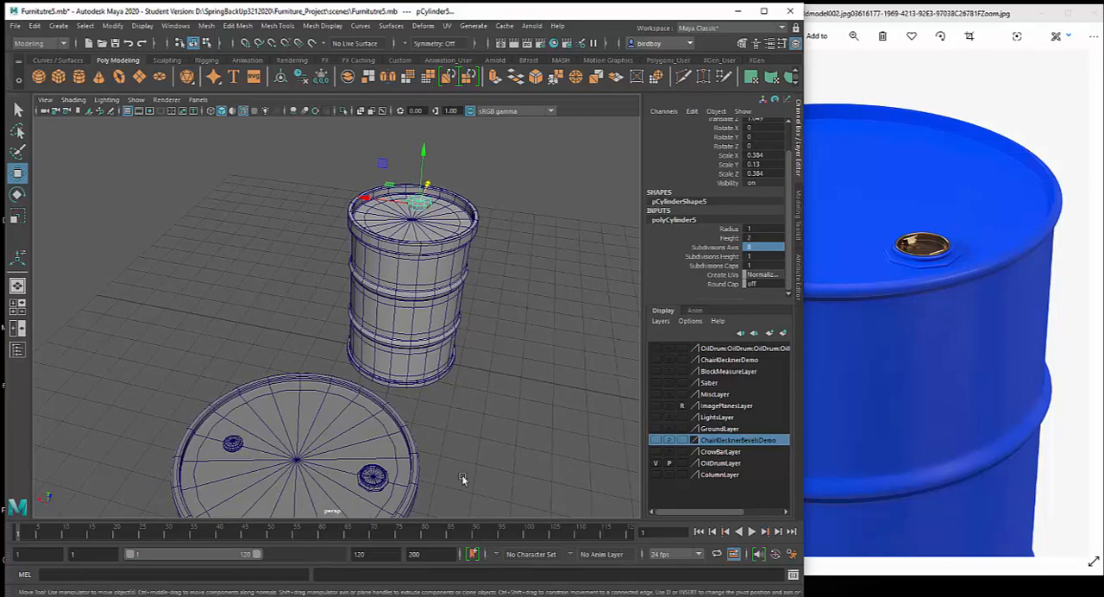
pyautogui.keyDown('alt'); pyautogui.moveTo(512, 427); pyautogui.dragTo(462, 338, button='right'); pyautogui.keyUp('alt')
pyautogui.keyDown('alt'); pyautogui.moveTo(462, 337); pyautogui.dragTo(344, 355); pyautogui.keyUp('alt')
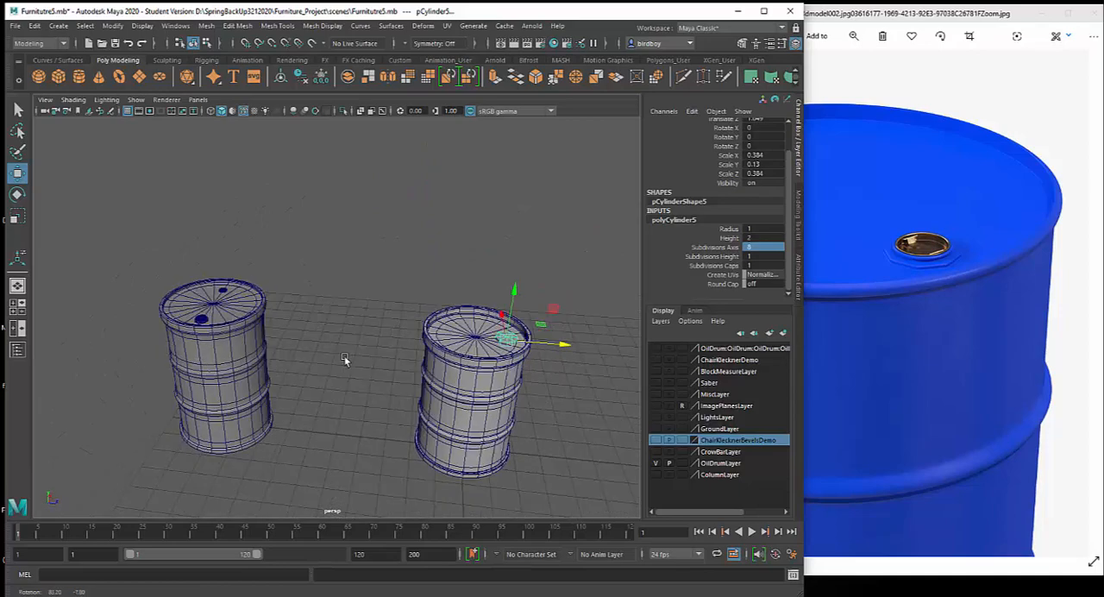
pyautogui.click(239, 376)
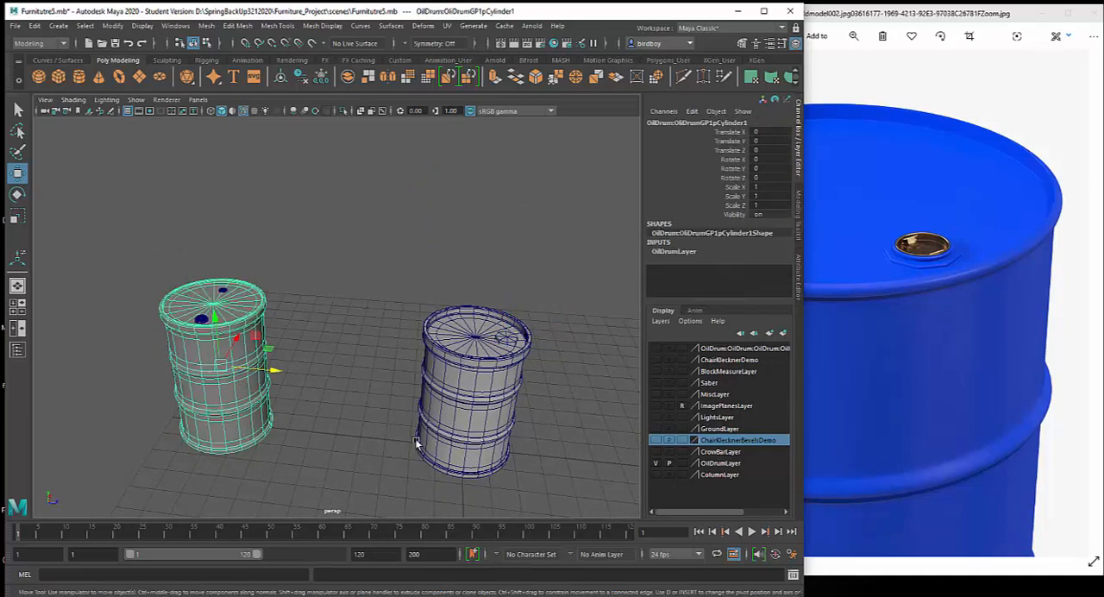
pyautogui.keyDown('alt'); pyautogui.moveTo(415, 443); pyautogui.dragTo(312, 338); pyautogui.keyUp('alt')
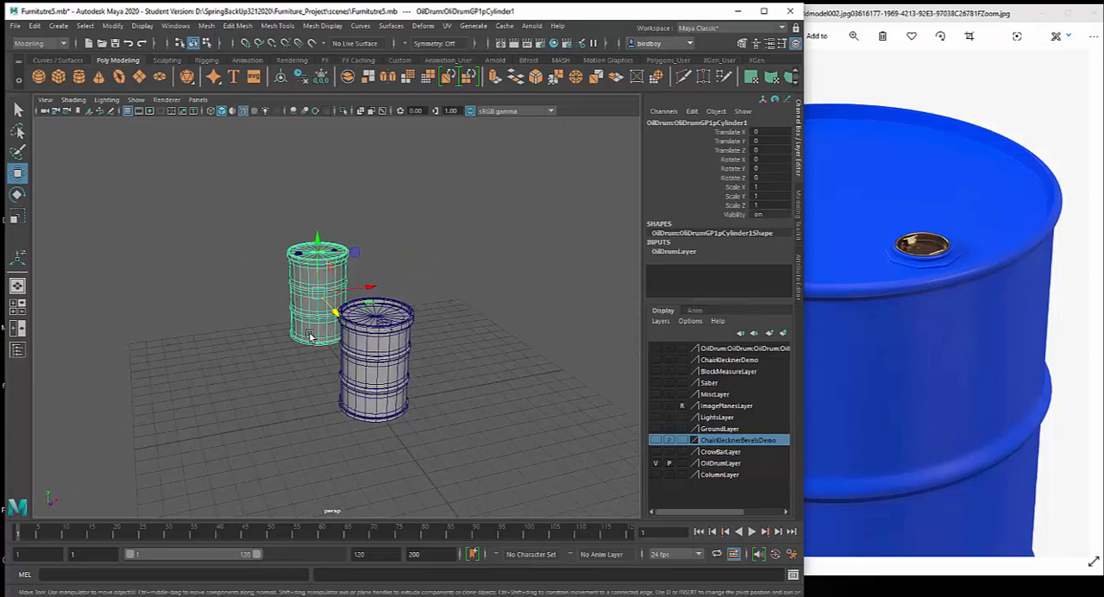
pyautogui.keyDown('alt'); pyautogui.moveTo(427, 360); pyautogui.dragTo(311, 374); pyautogui.keyUp('alt')
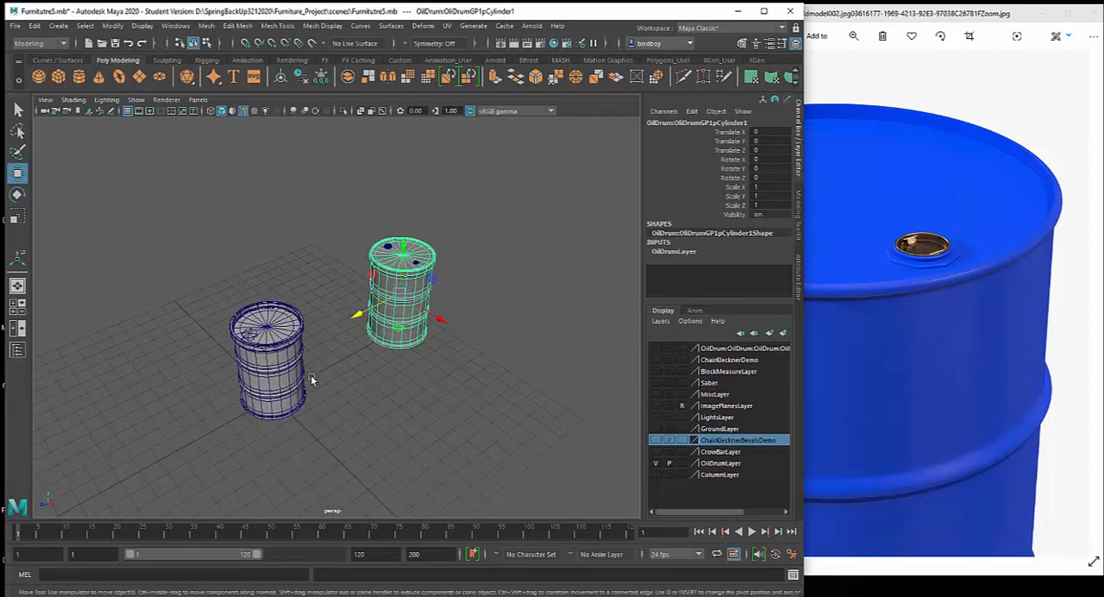
pyautogui.keyDown('alt'); pyautogui.moveTo(310, 374); pyautogui.dragTo(409, 465, button='right'); pyautogui.keyUp('alt')
pyautogui.keyDown('alt'); pyautogui.moveTo(409, 466); pyautogui.dragTo(408, 460); pyautogui.keyUp('alt')
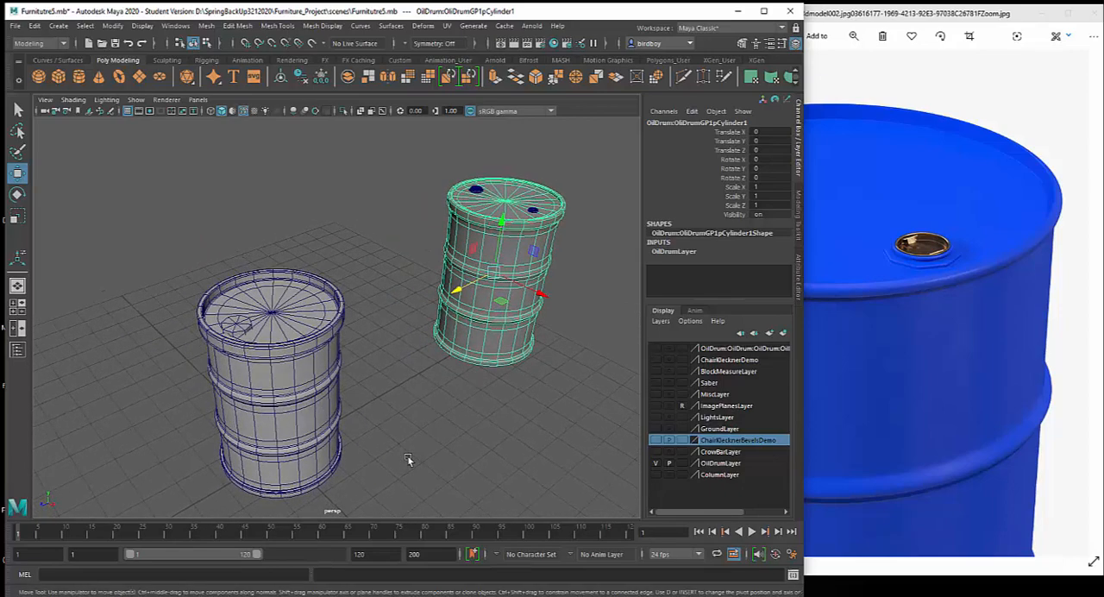